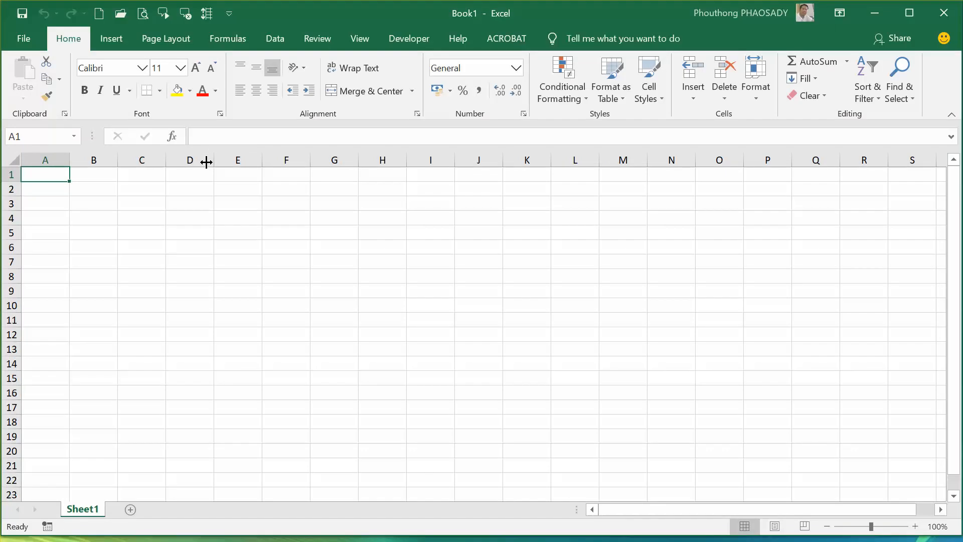
click(321, 247)
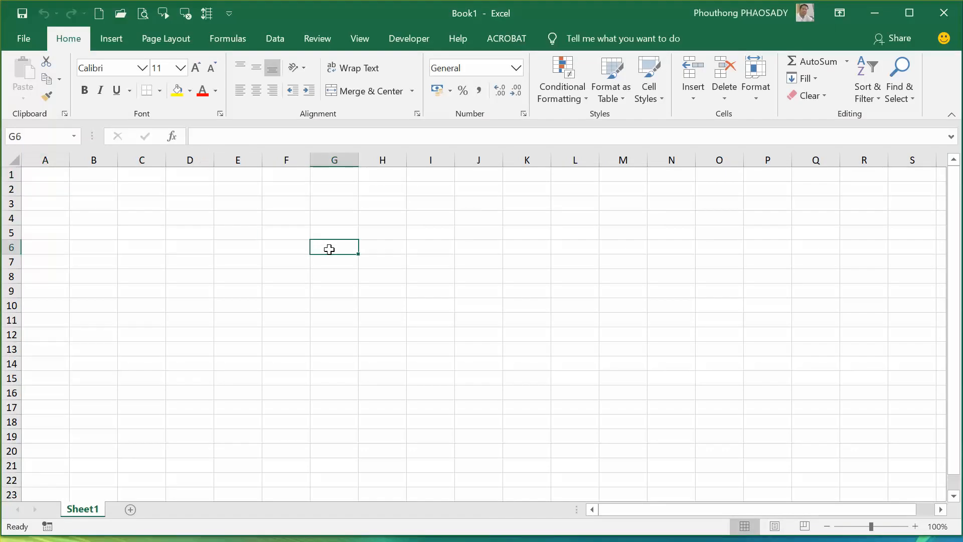
click(333, 266)
click(336, 244)
key(ctrl+c)
key(Down)
key(Down)
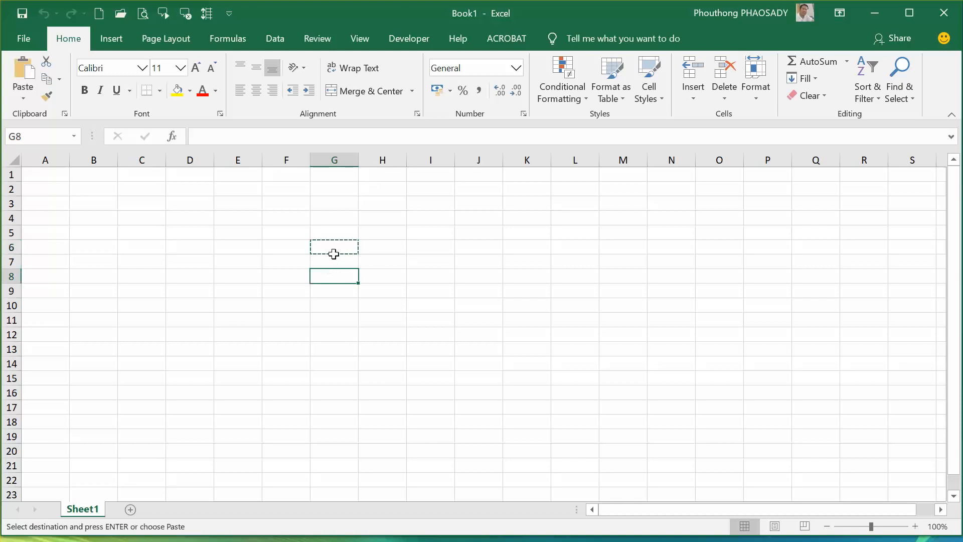
key(Escape)
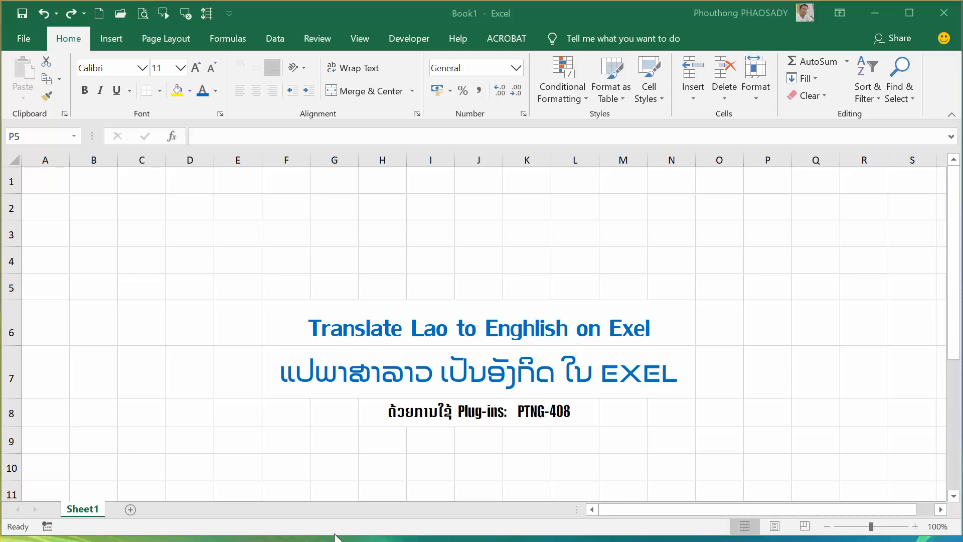
Step: Open the list of available Excel add-ins from the program's Add-ins options
click(122, 43)
click(75, 47)
click(29, 44)
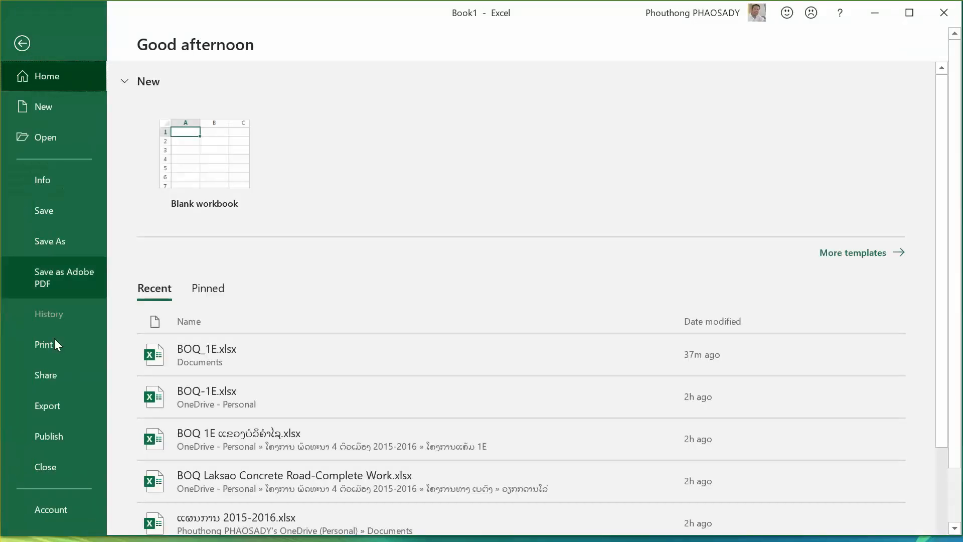
scroll(63, 401, down, 2)
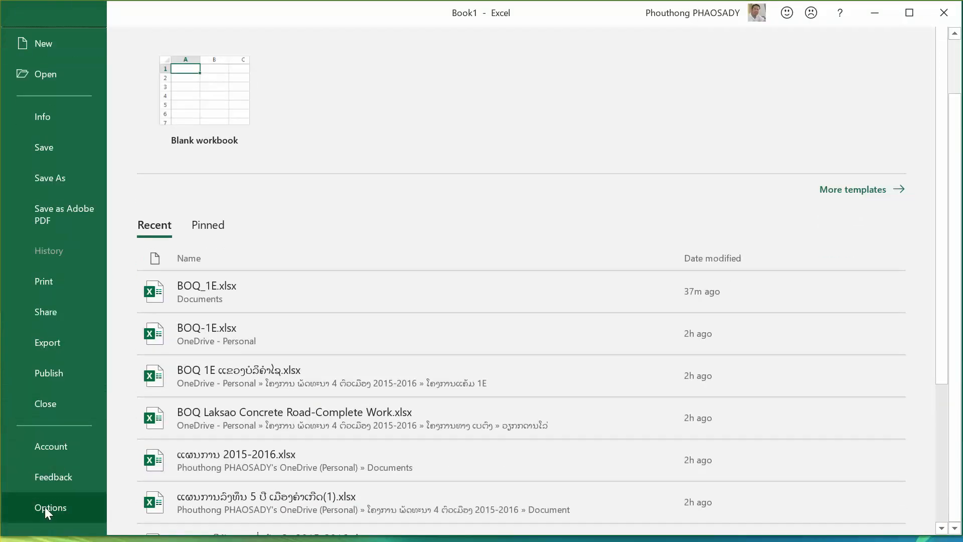
click(44, 506)
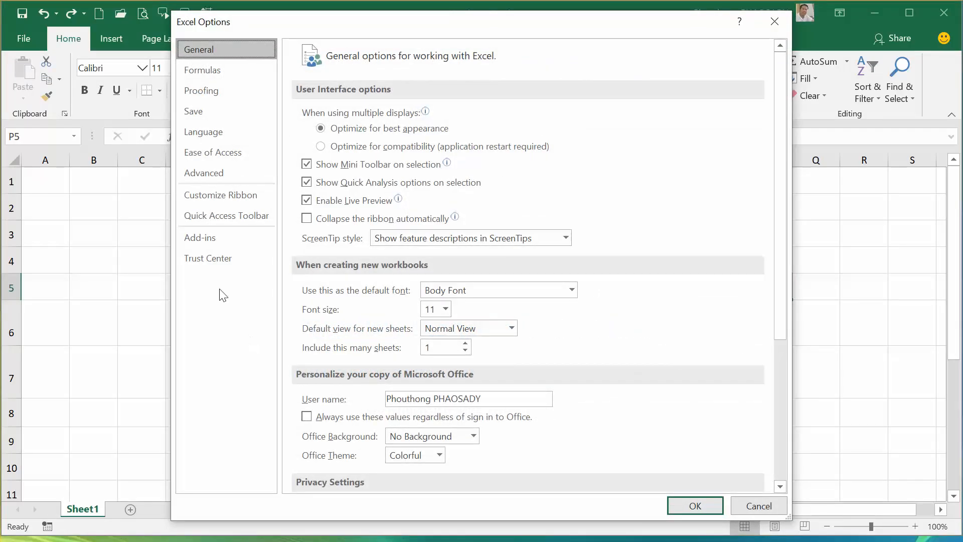
click(206, 236)
click(482, 474)
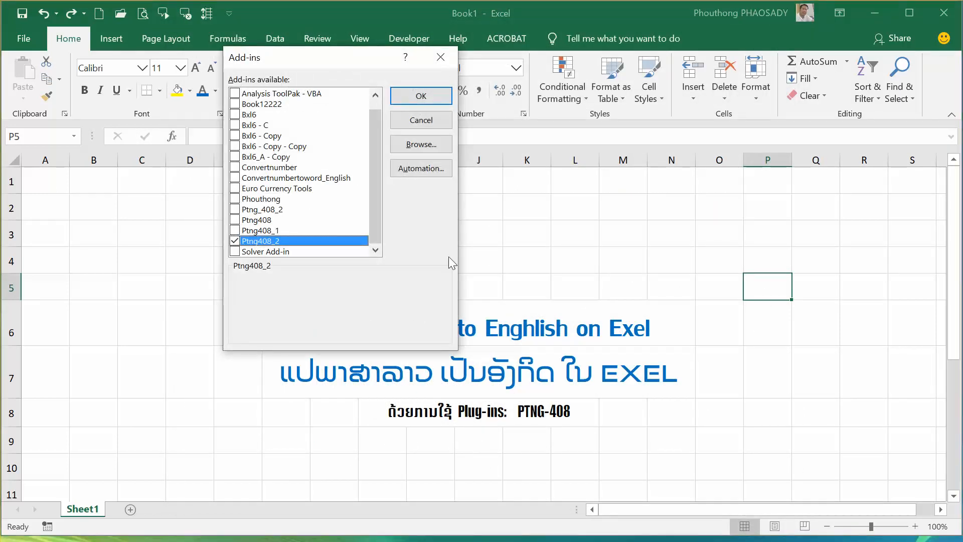
Step: Load the add-in file ptng408_2.xla from the Documents folder and confirm the add-in list with Ptng408_2 enabled
click(420, 145)
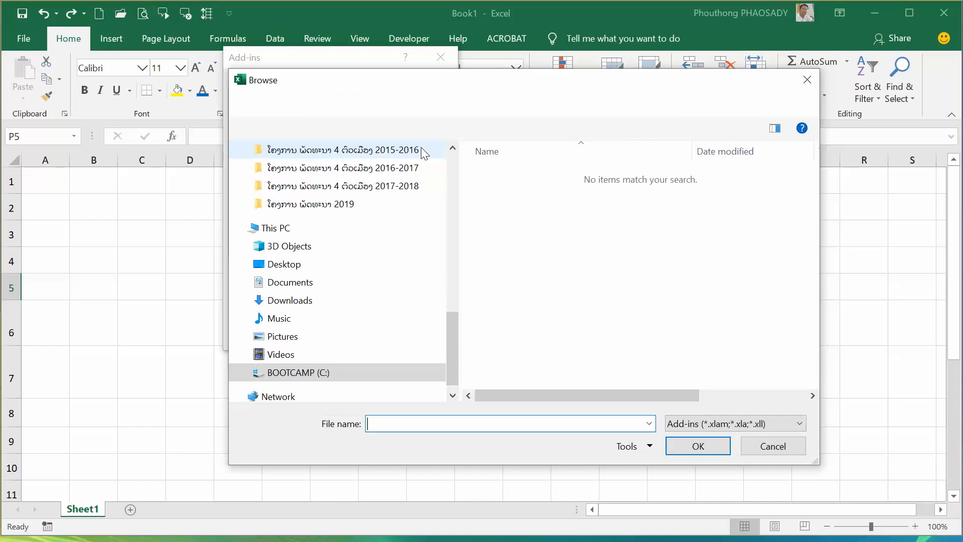
click(321, 293)
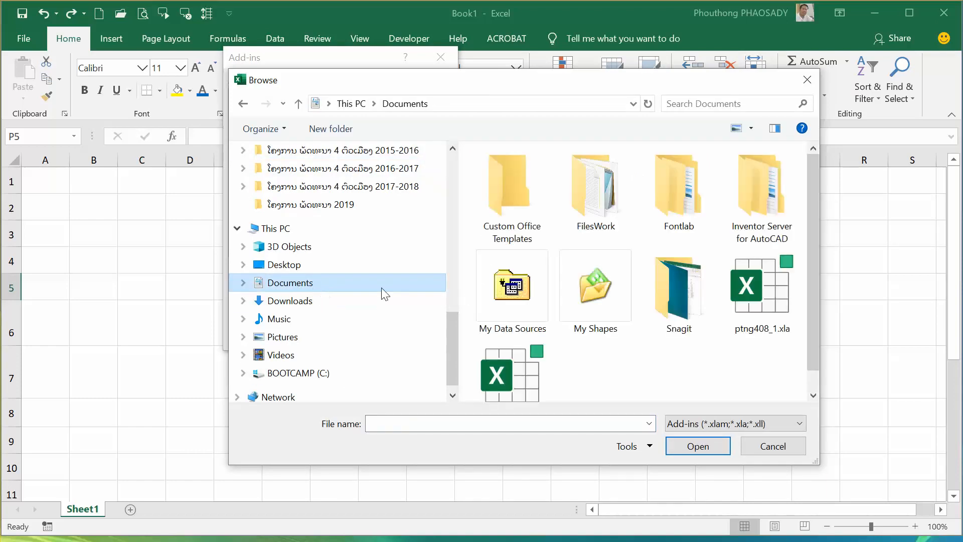
scroll(514, 376, down, 1)
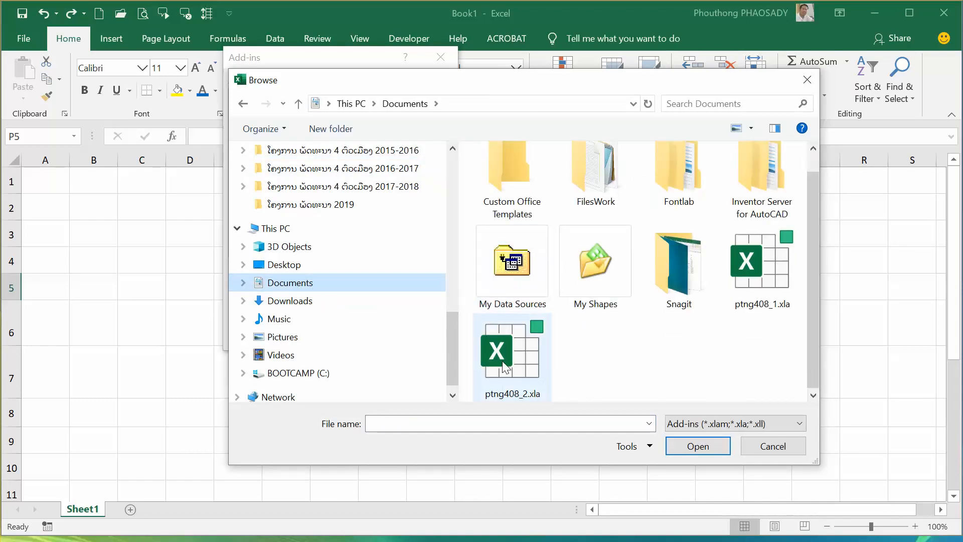
click(504, 368)
click(684, 451)
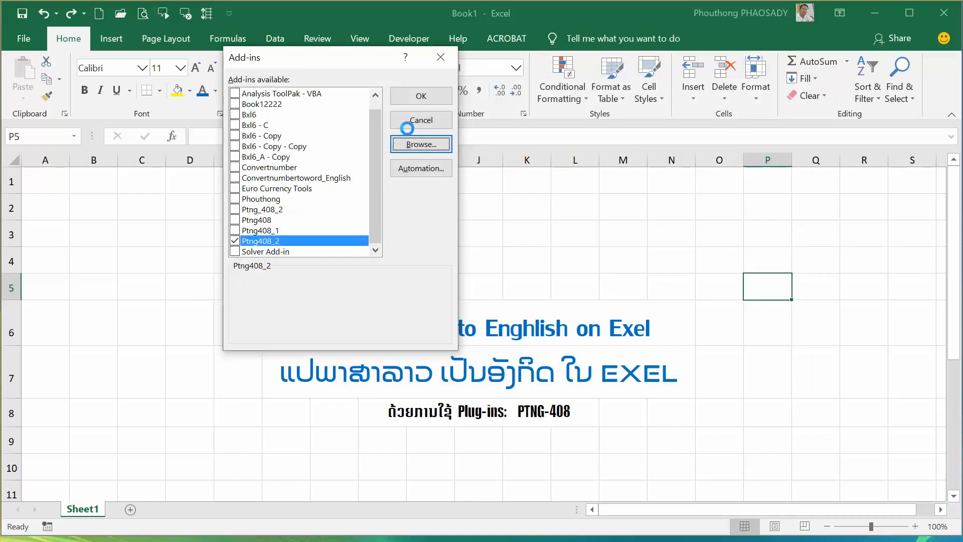
click(426, 354)
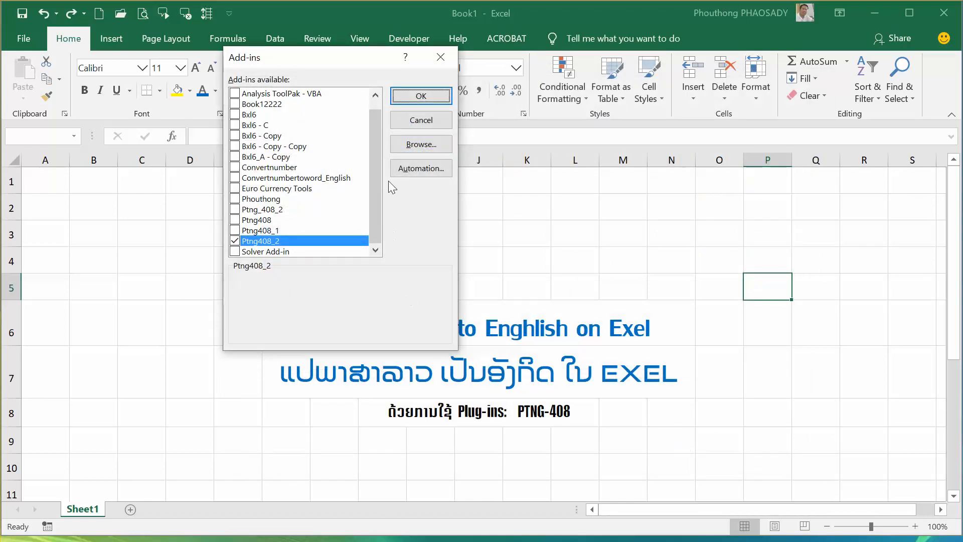
click(411, 103)
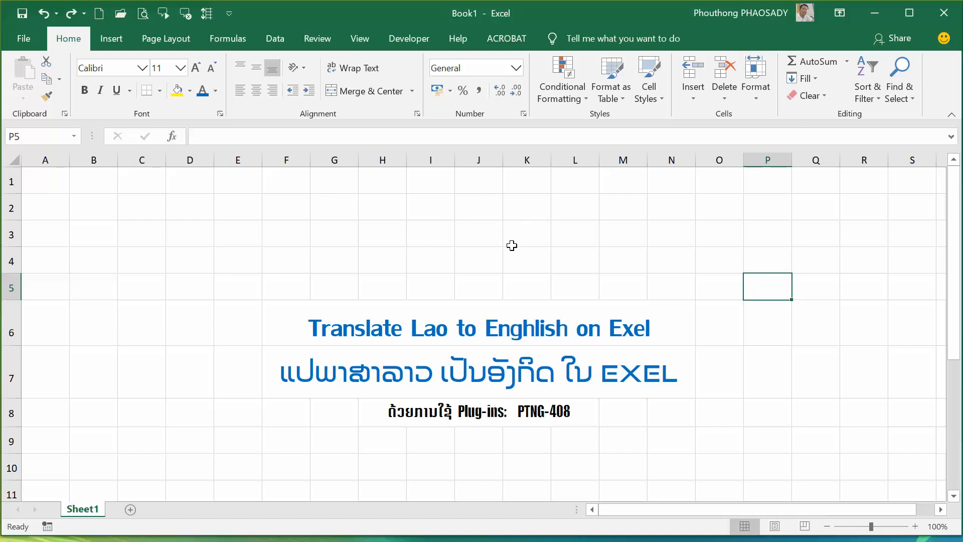
Step: Open the recent workbook BOQ_1E.xlsx and look over the top of its sheet
click(228, 206)
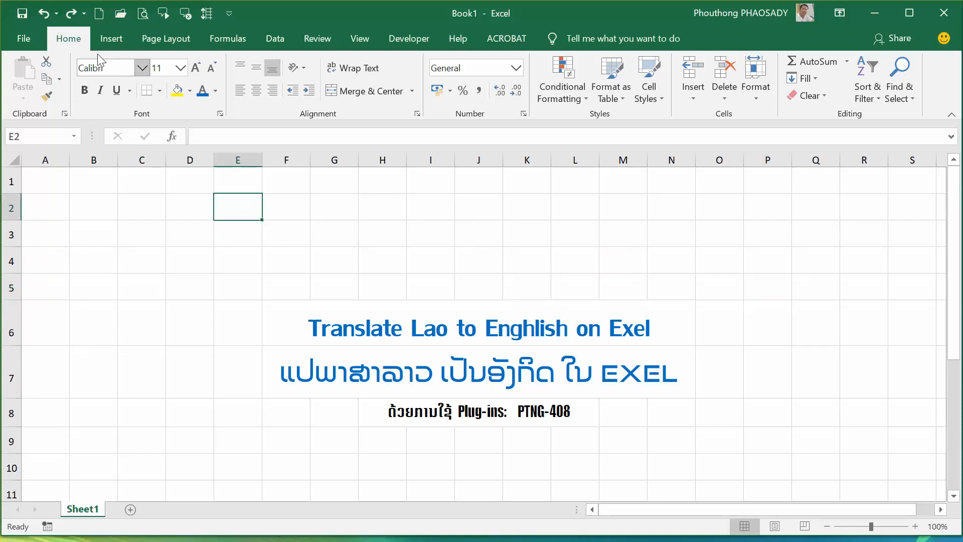
click(120, 15)
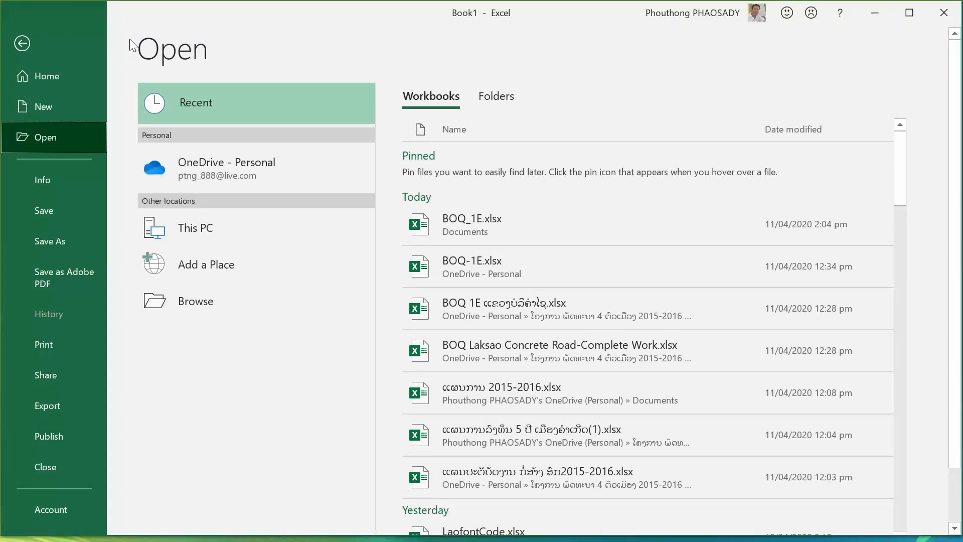
click(450, 221)
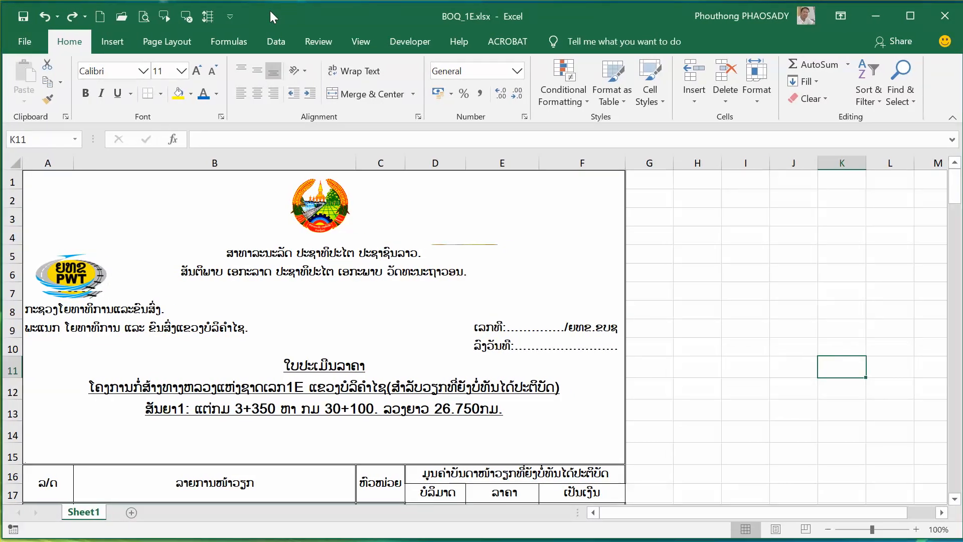
scroll(433, 191, down, 2)
scroll(432, 191, up, 2)
Step: Move the PWT logo slightly down in the sheet header
click(82, 286)
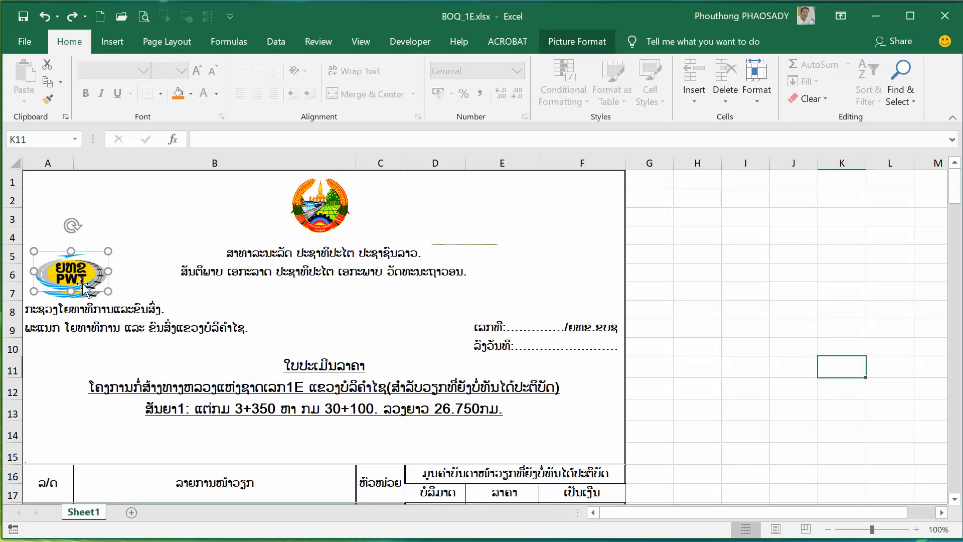
key(Delete)
click(83, 286)
click(116, 238)
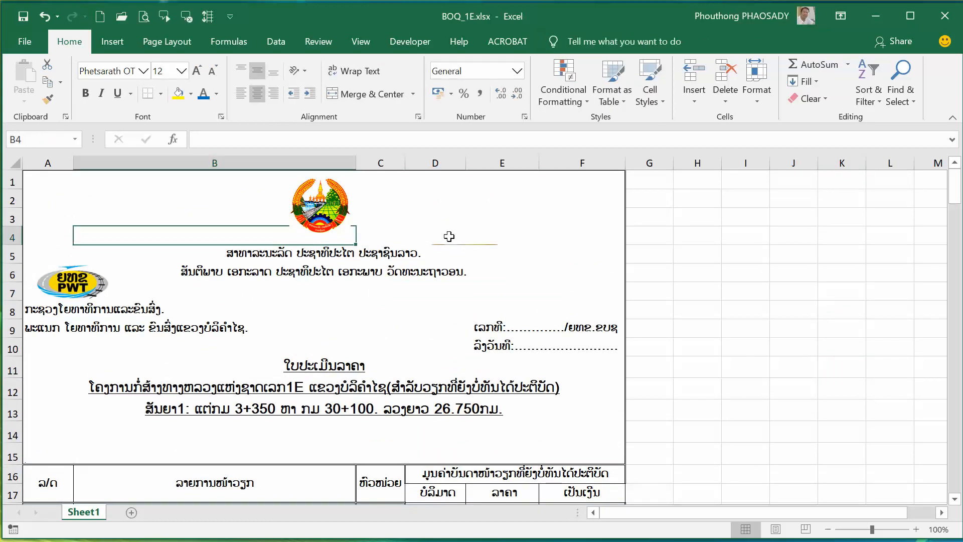
Step: Insert one blank row at row 4, above the Lao country-name heading
click(509, 252)
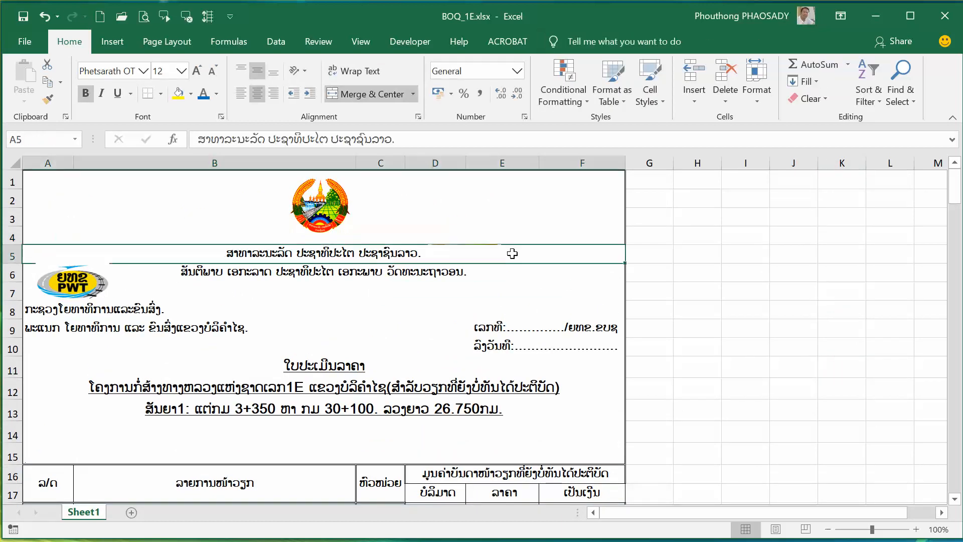
click(13, 255)
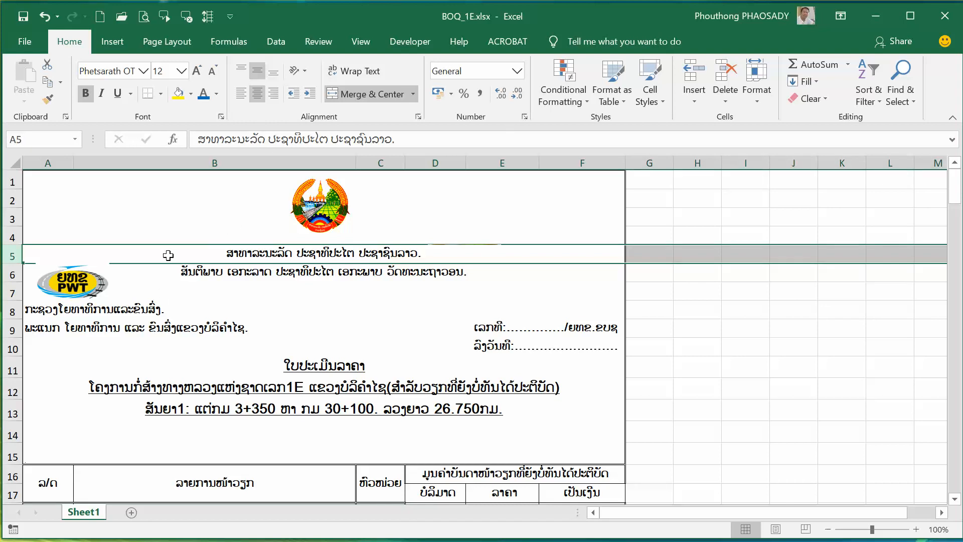
click(296, 230)
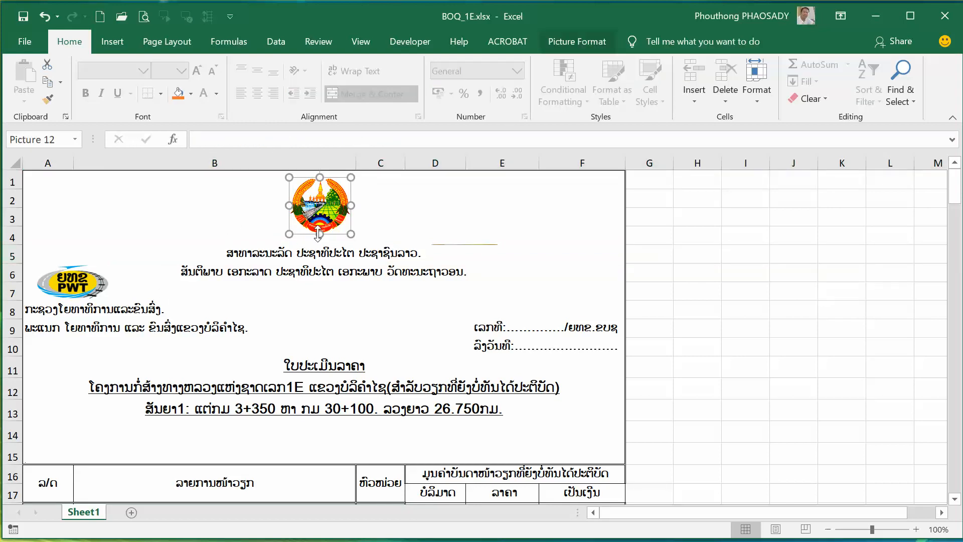
click(12, 238)
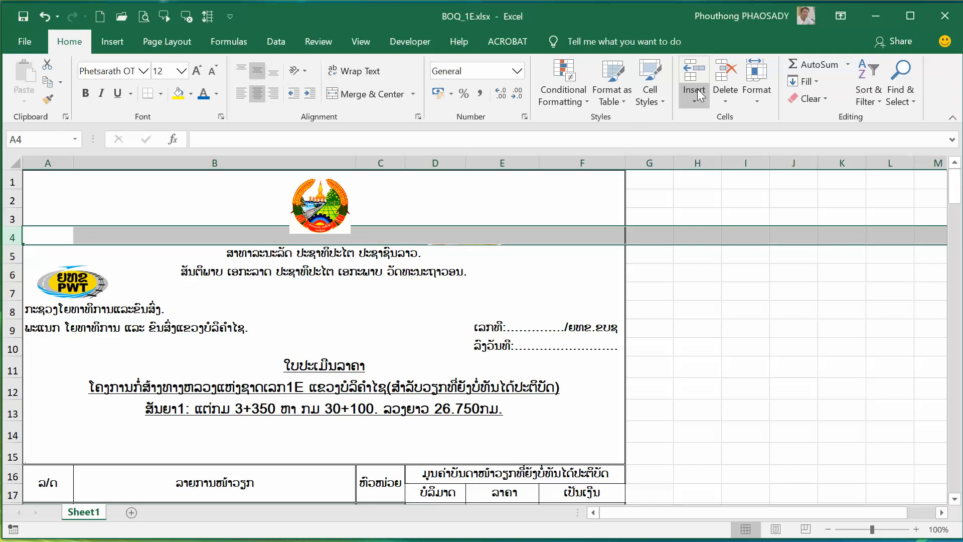
click(694, 73)
click(380, 344)
Step: Enter the formula =Translate_English(A6) in cell B5 to translate the Lao country-name heading
click(326, 258)
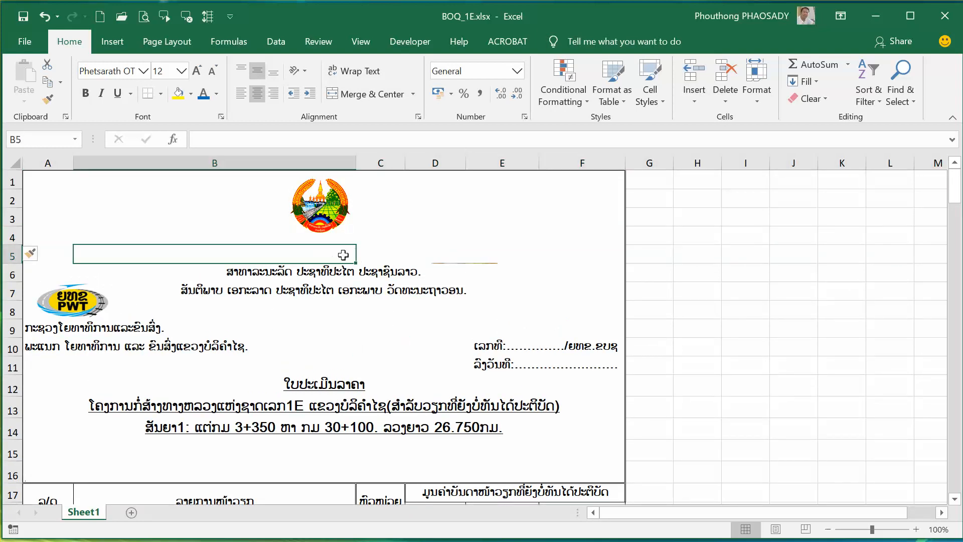
text(=trans)
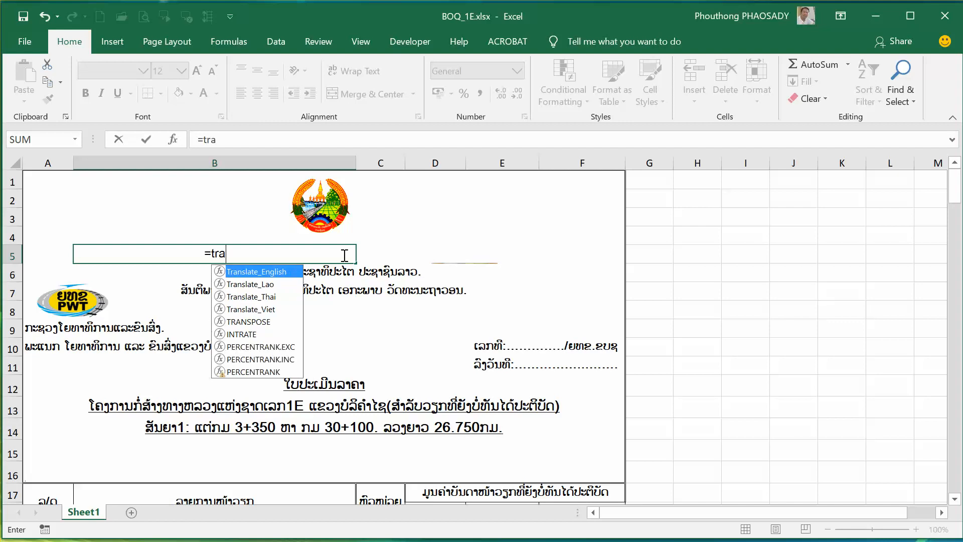
double_click(275, 272)
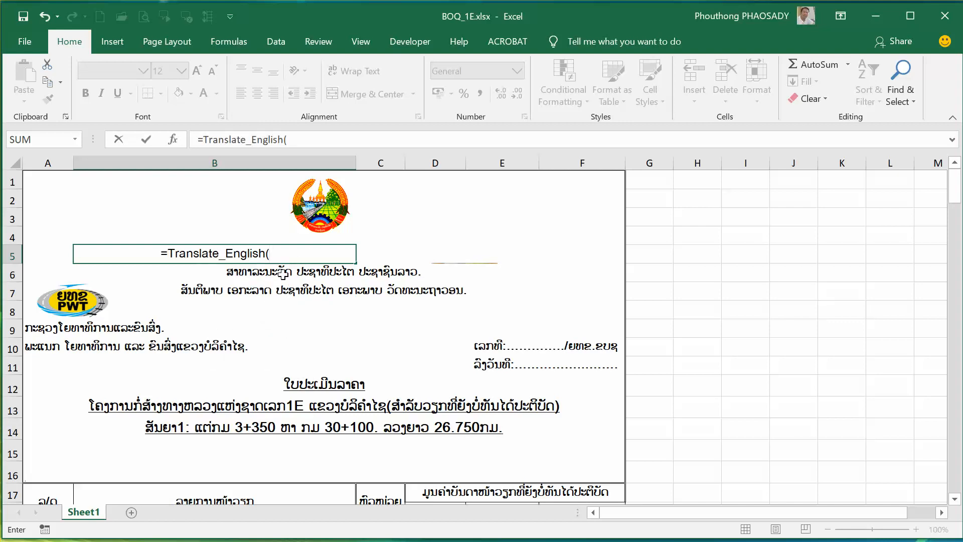
click(283, 274)
text())
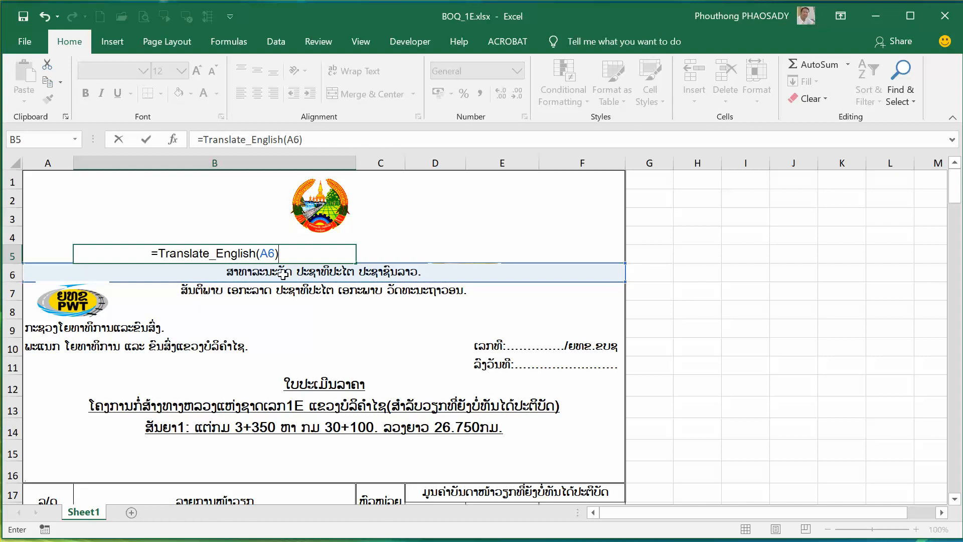
key(Return)
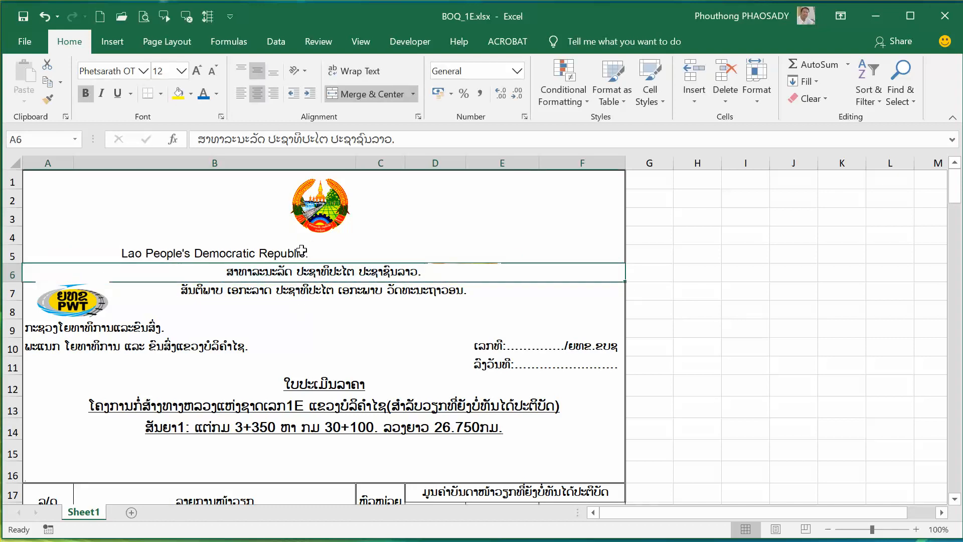
Step: Right-align the translated heading in cell B5 and set its font colour to blue
click(293, 254)
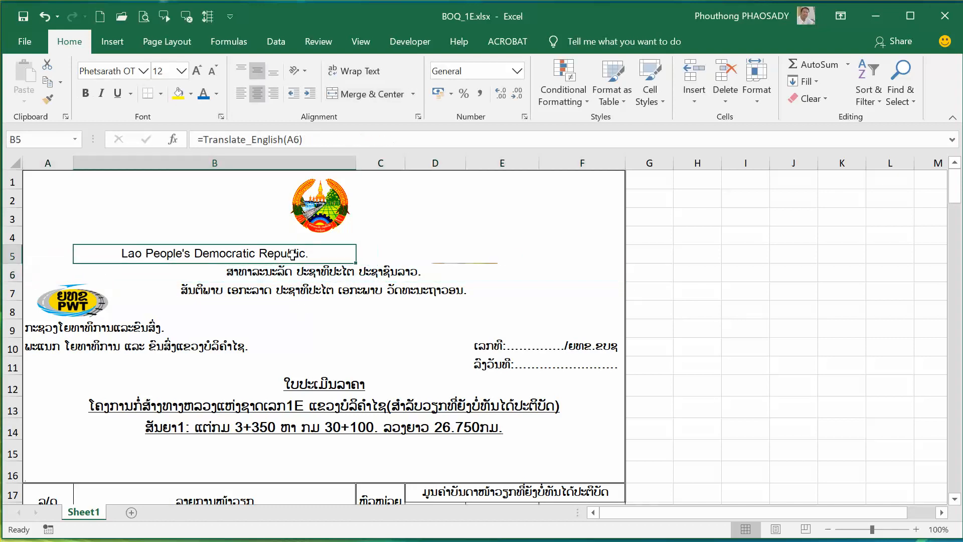
click(246, 93)
click(258, 94)
click(274, 94)
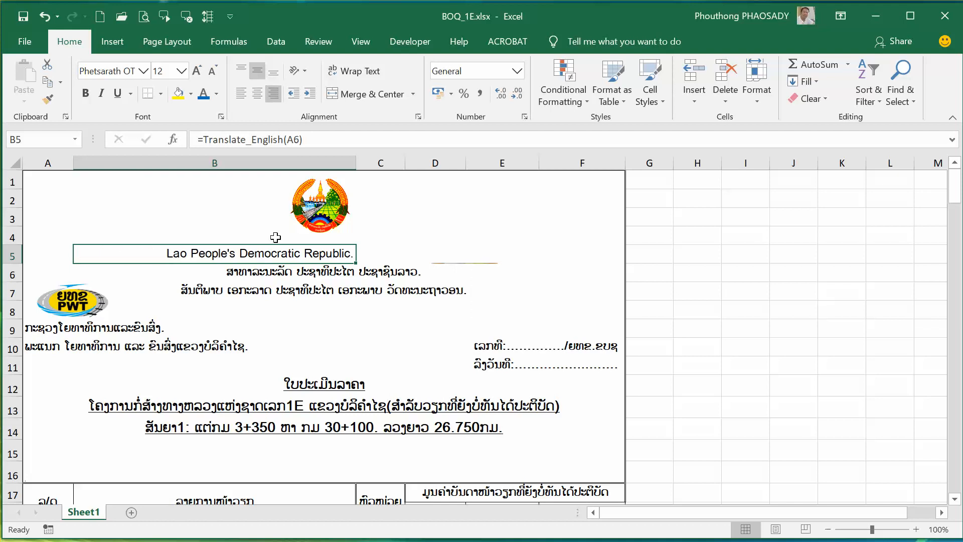
click(203, 94)
click(354, 310)
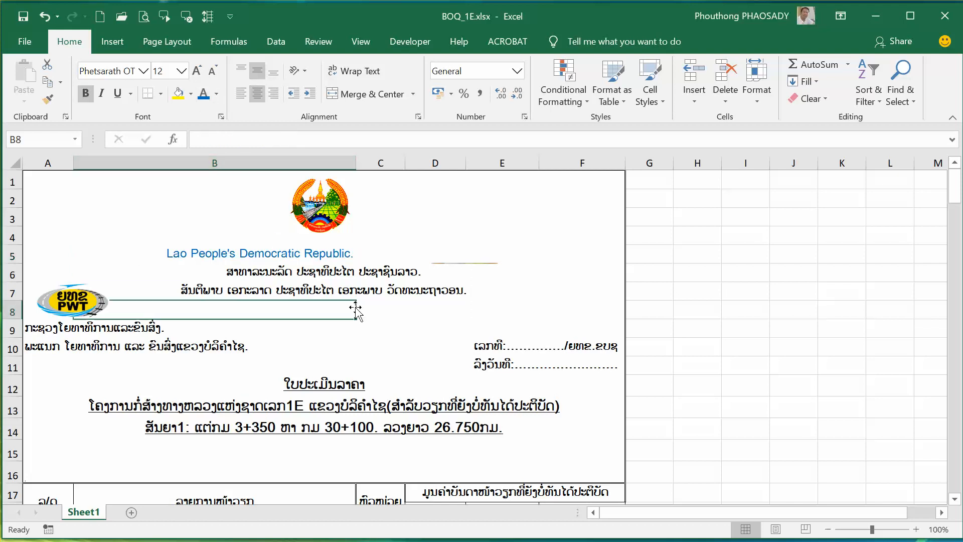
Step: Insert two blank rows at row 11, above the date line, and select cell A11
scroll(298, 289, down, 1)
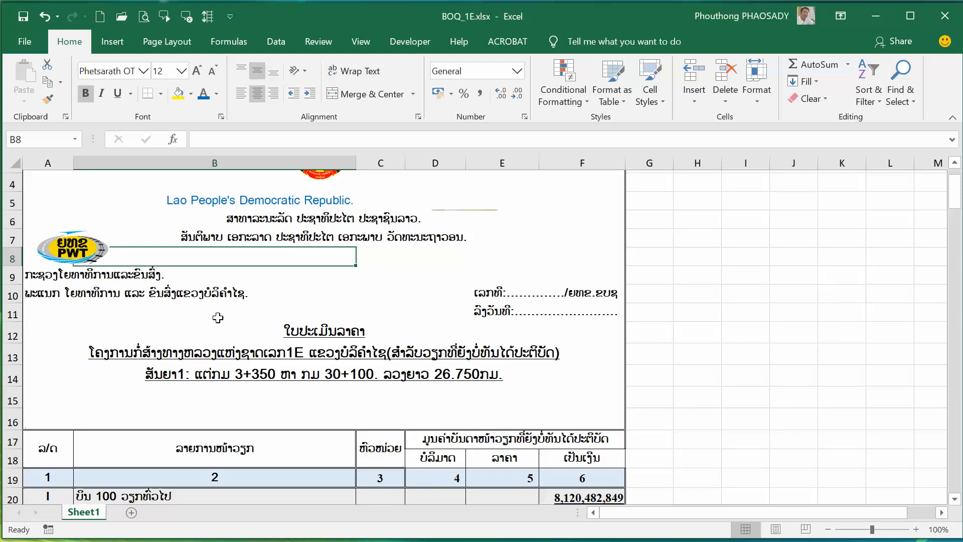
click(13, 311)
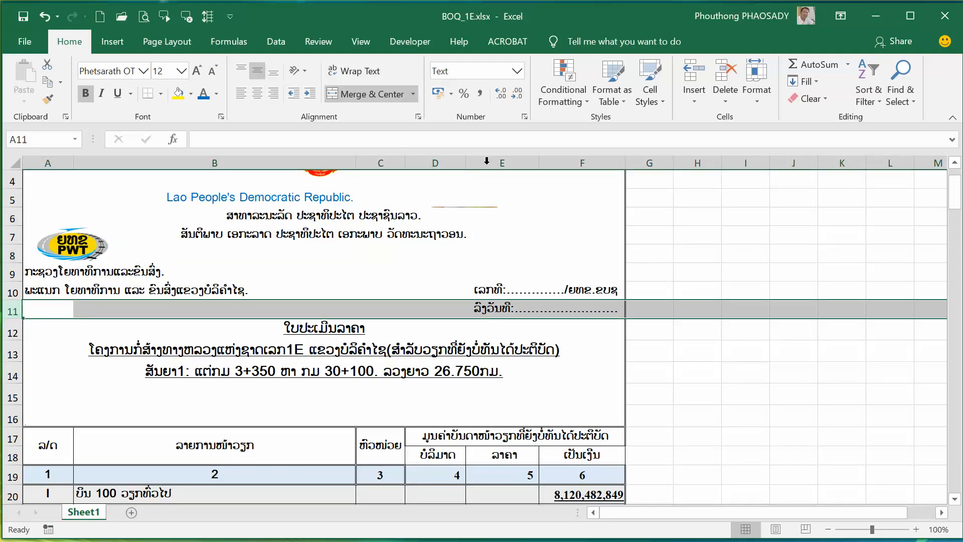
click(694, 75)
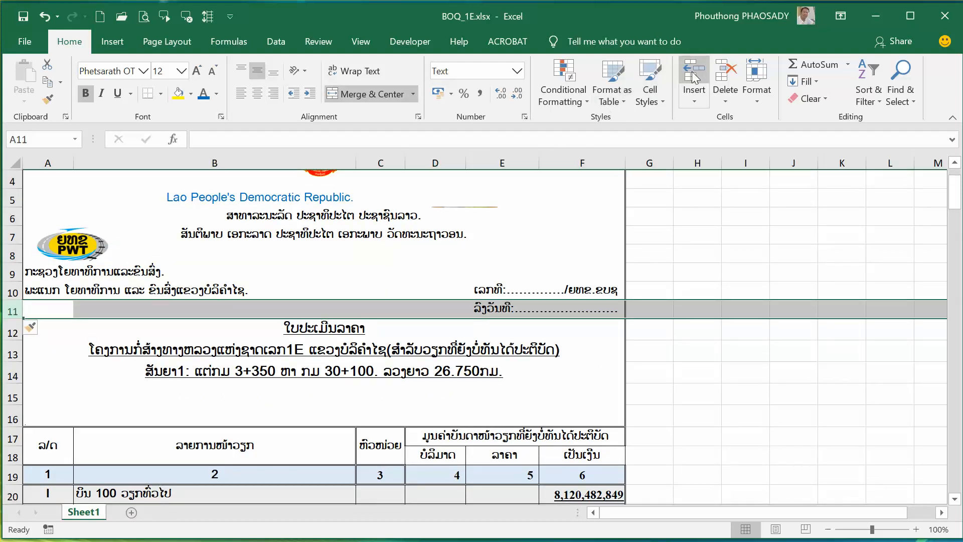
click(693, 75)
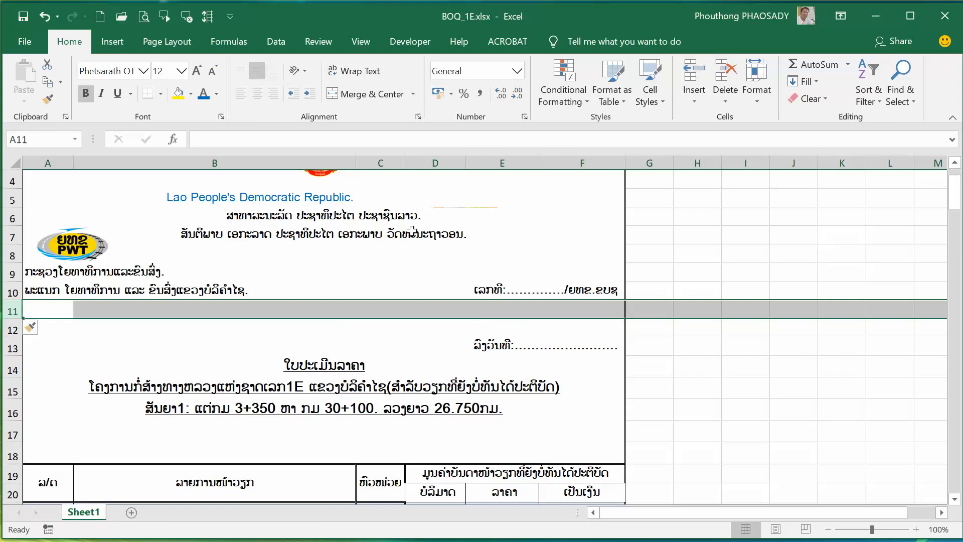
click(198, 345)
click(57, 308)
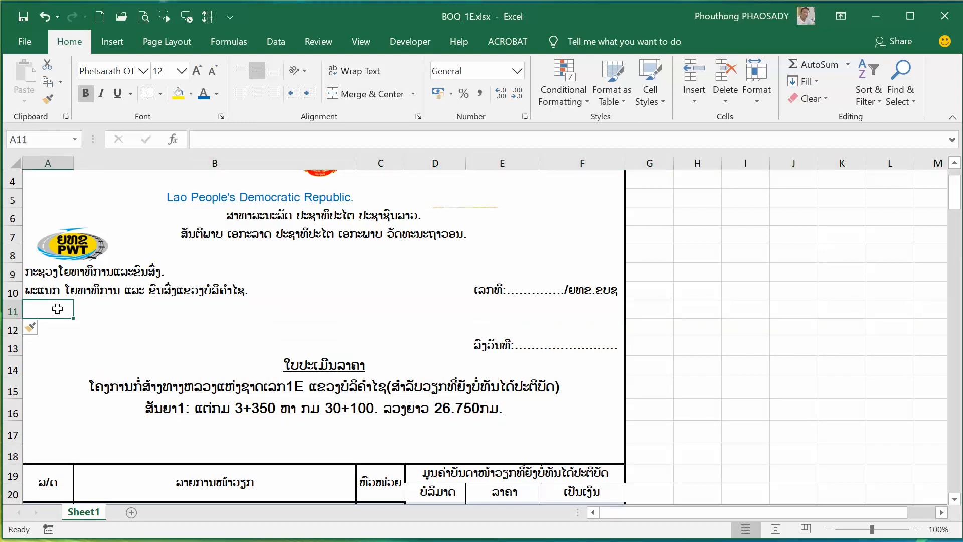
Step: Enter the formula =Translate_English(A9) in cell A11 to translate the Lao ministry name
text(=)
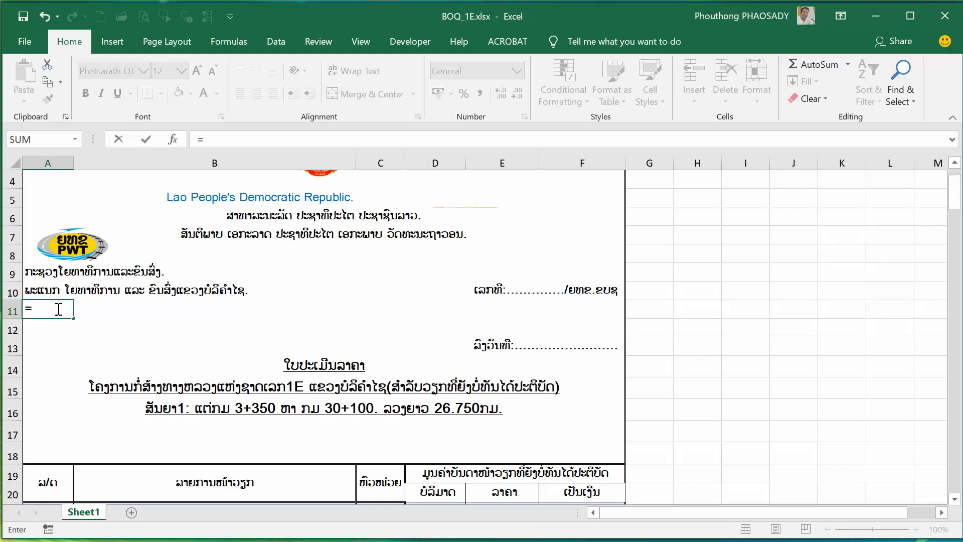
text(tran)
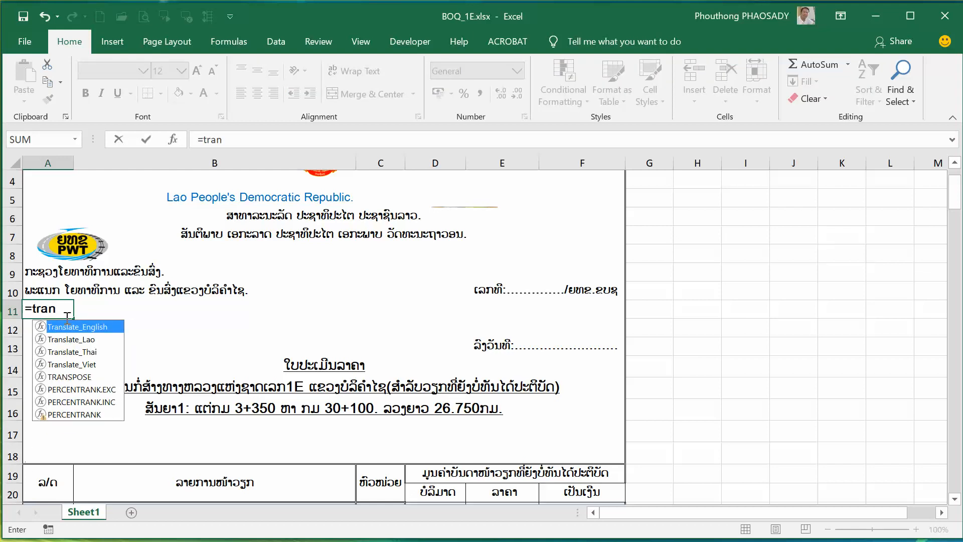
double_click(84, 327)
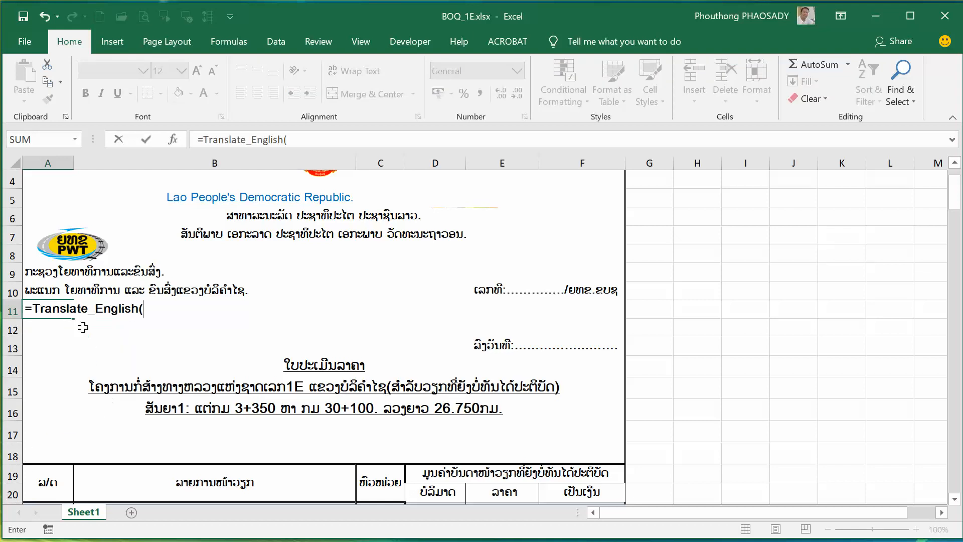
click(41, 275)
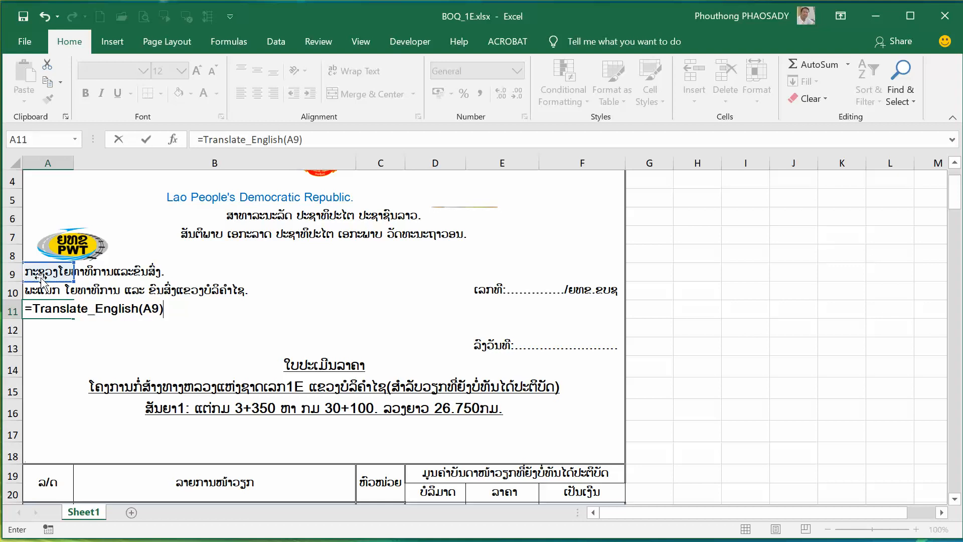
key(Return)
Step: Set the font colour of cell A11 to blue and fill its formula down to A12 to translate the department line
click(39, 307)
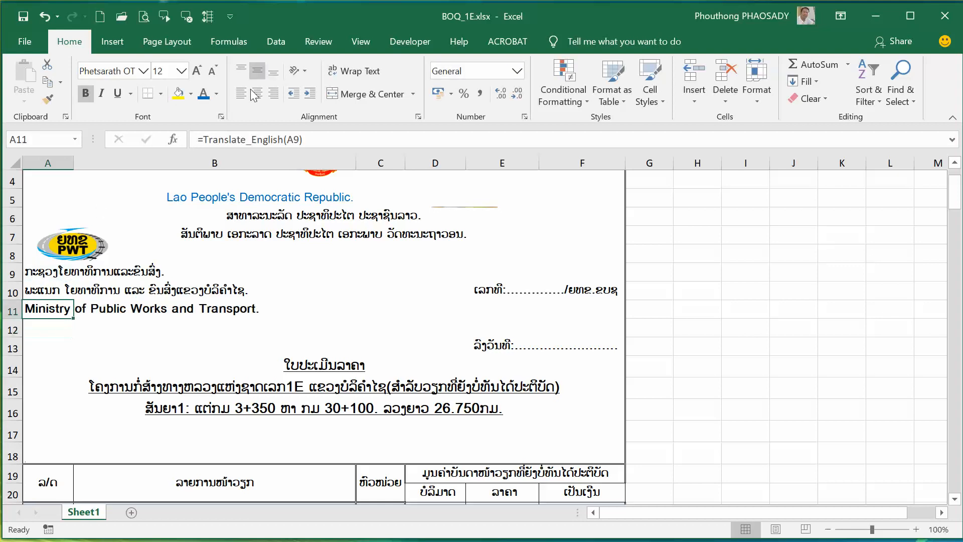
click(204, 93)
click(62, 340)
click(70, 312)
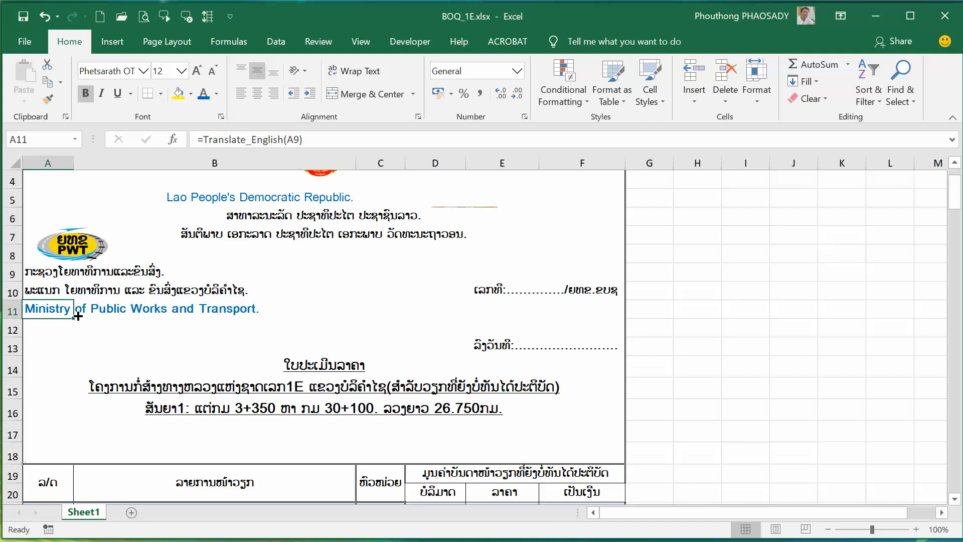
drag(71, 320, 72, 333)
click(359, 288)
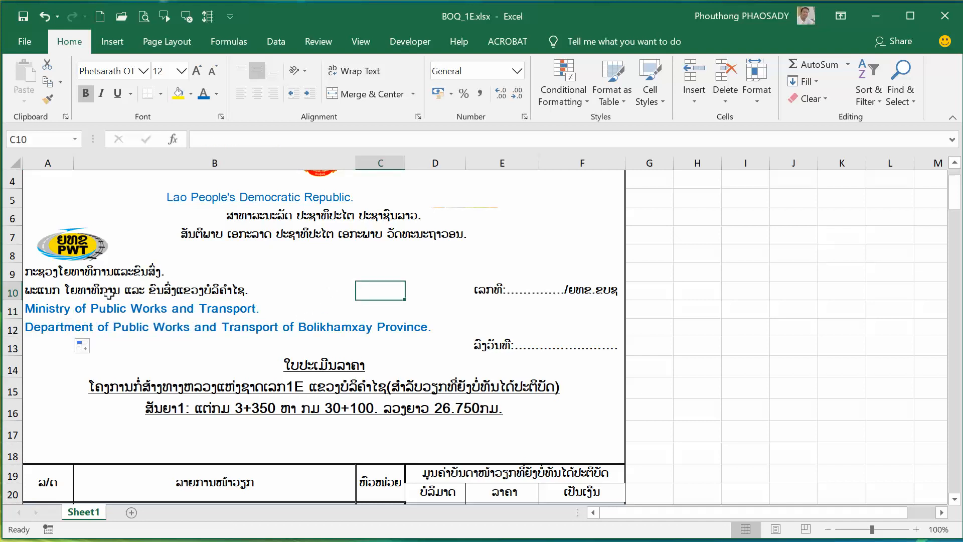
Step: Enter the formula =Translate_English(A15) in cell B17 to translate the Lao project title
scroll(411, 293, down, 2)
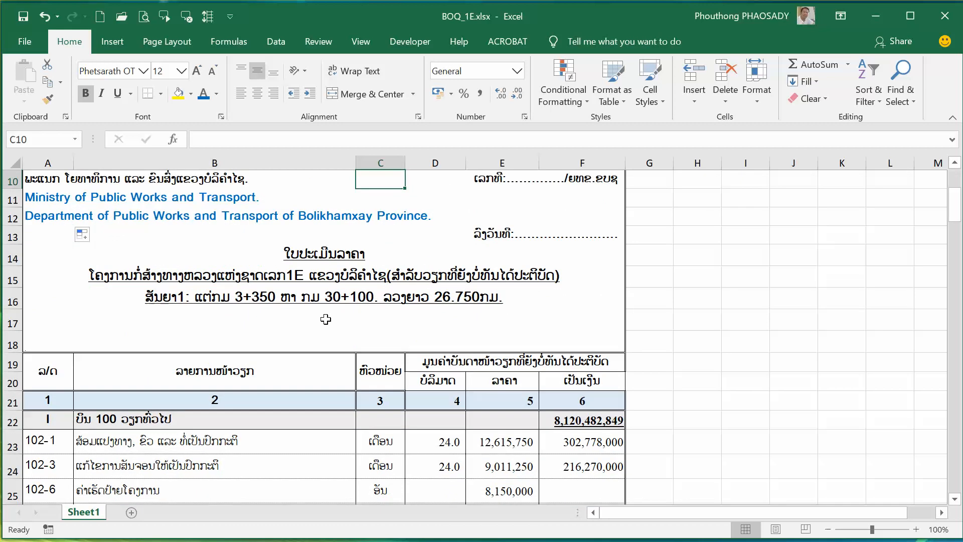
click(266, 316)
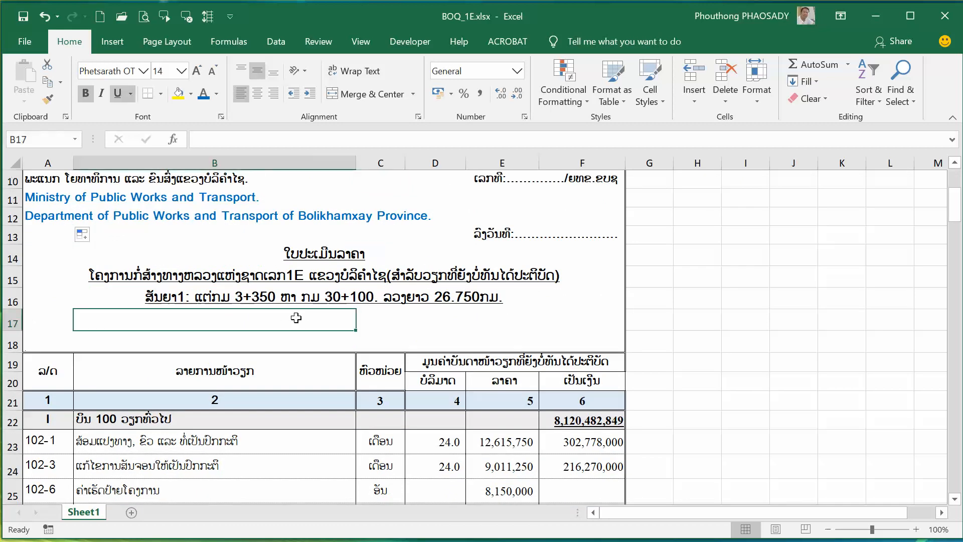
text(=trans)
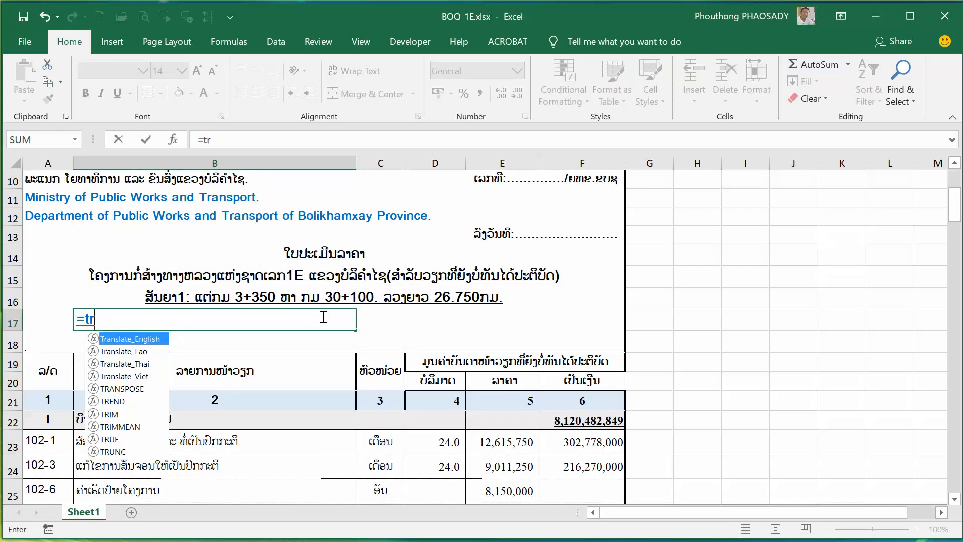
double_click(150, 339)
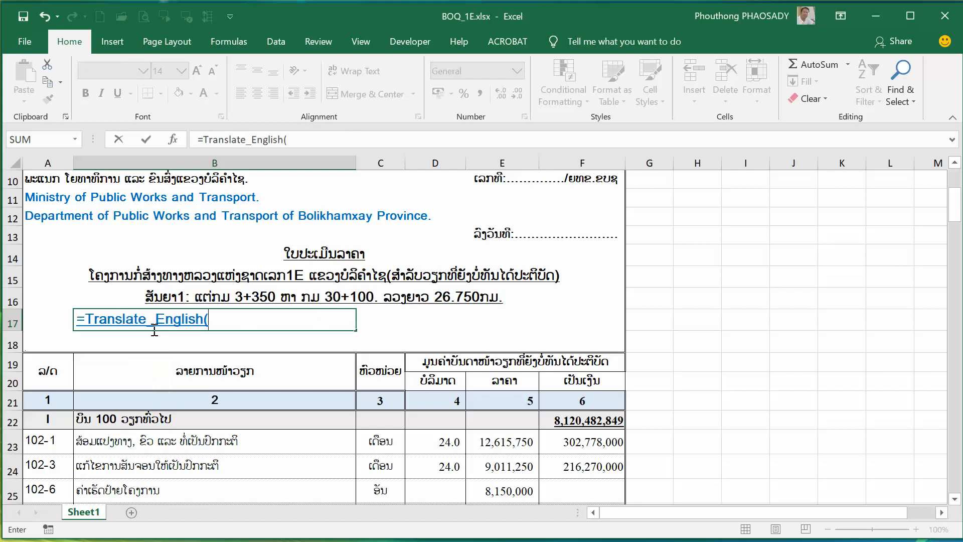
click(205, 274)
text())
key(Return)
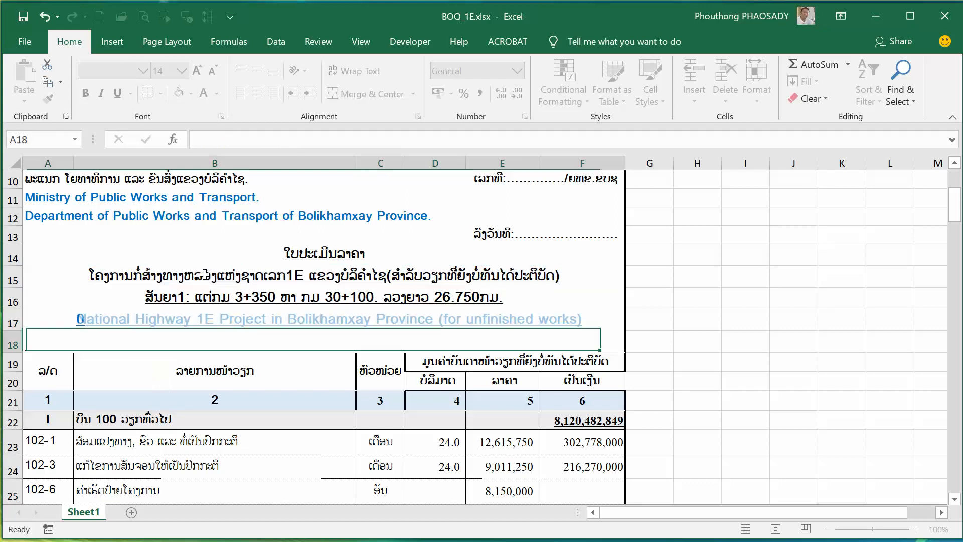
Step: Insert one blank row at row 18, between the translated project title and the table
click(233, 325)
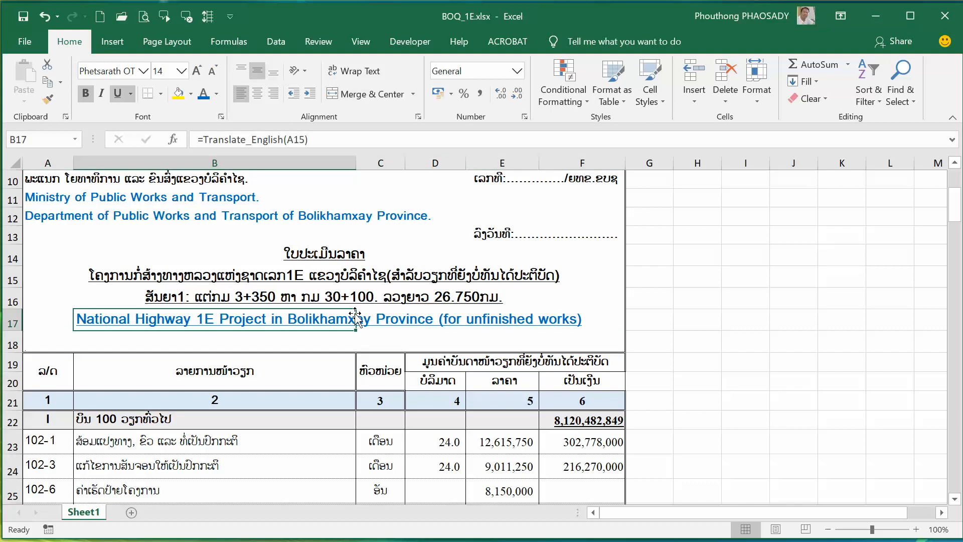
click(37, 345)
click(12, 345)
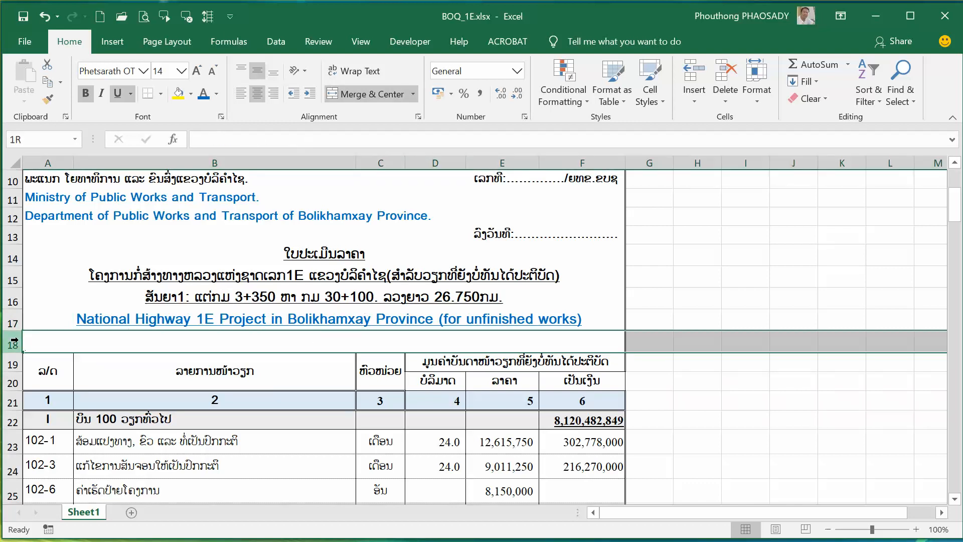
click(694, 75)
click(346, 341)
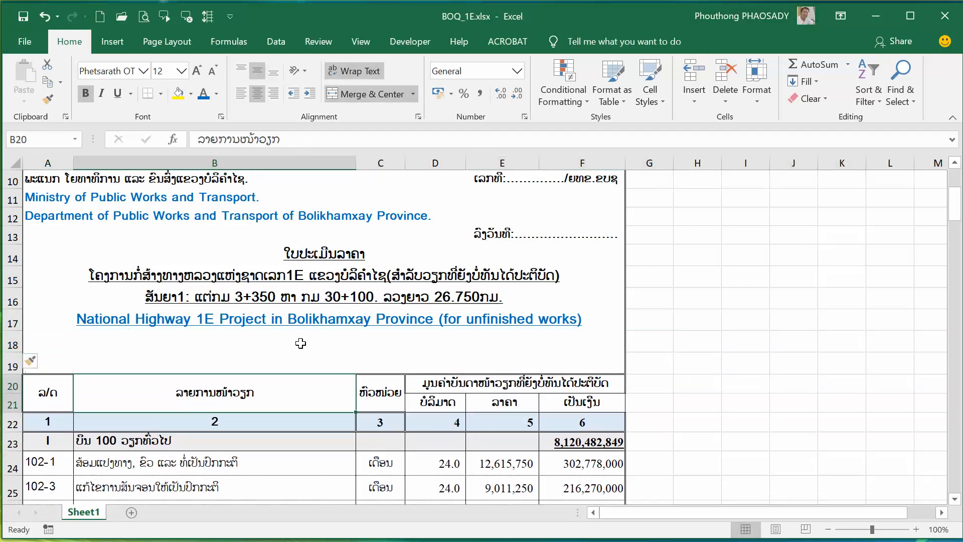
Step: Fill the translation formula from B17 down to B18 to translate the contract line
click(293, 321)
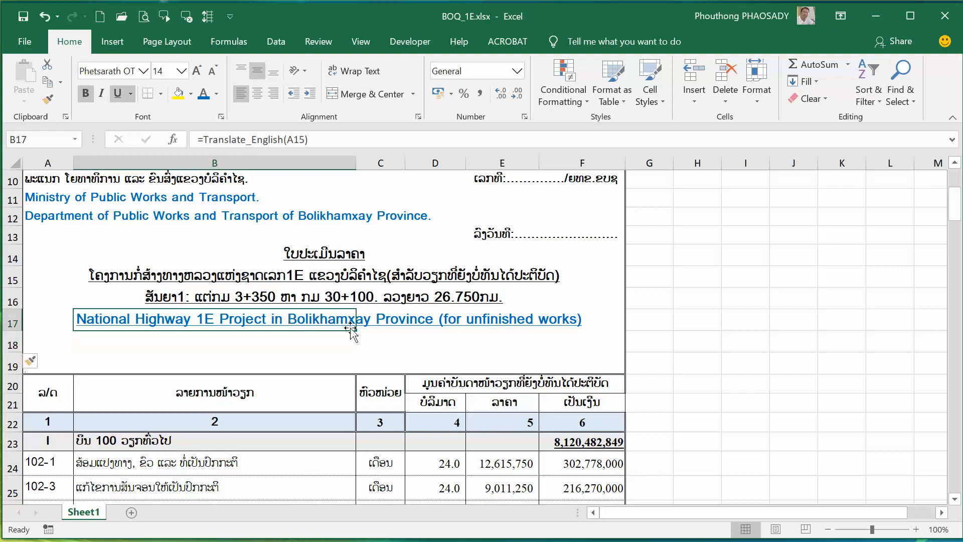
drag(356, 332, 356, 351)
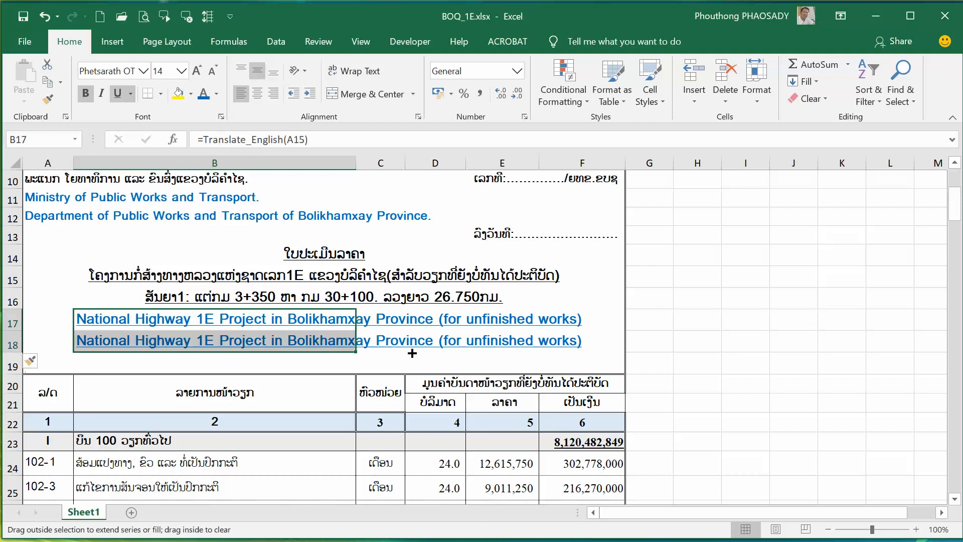
click(564, 299)
click(722, 298)
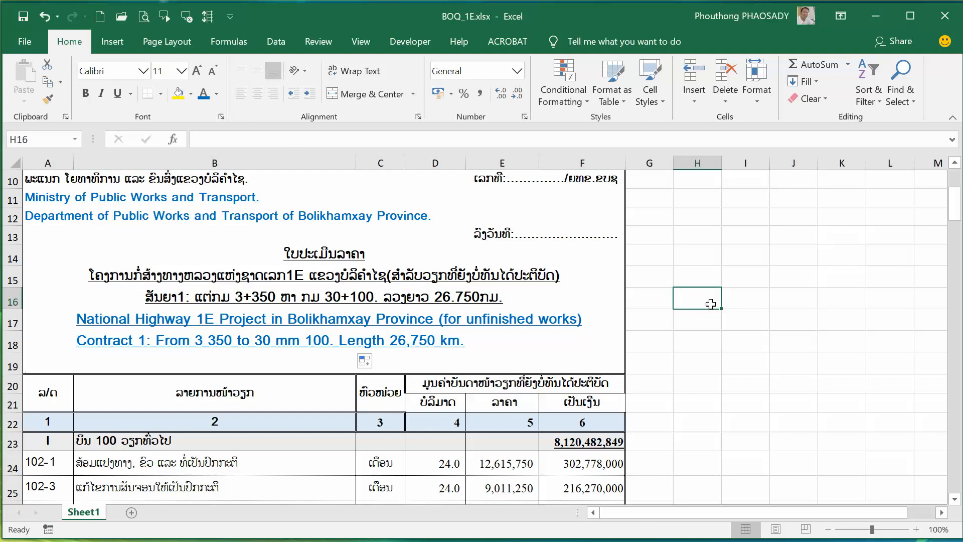
Step: Insert two blank rows at row 22, between the table's Lao column headings and the column-number row
scroll(384, 301, down, 1)
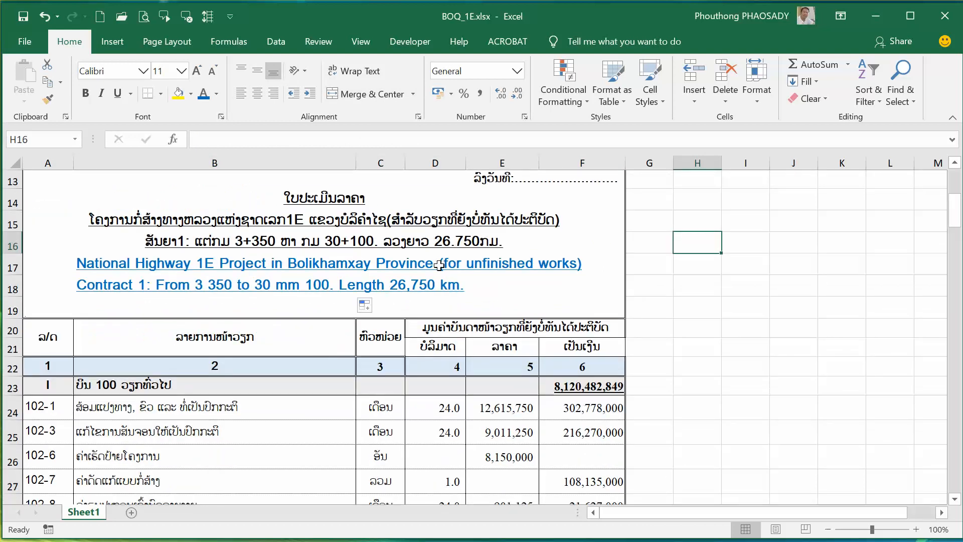
scroll(226, 350, down, 1)
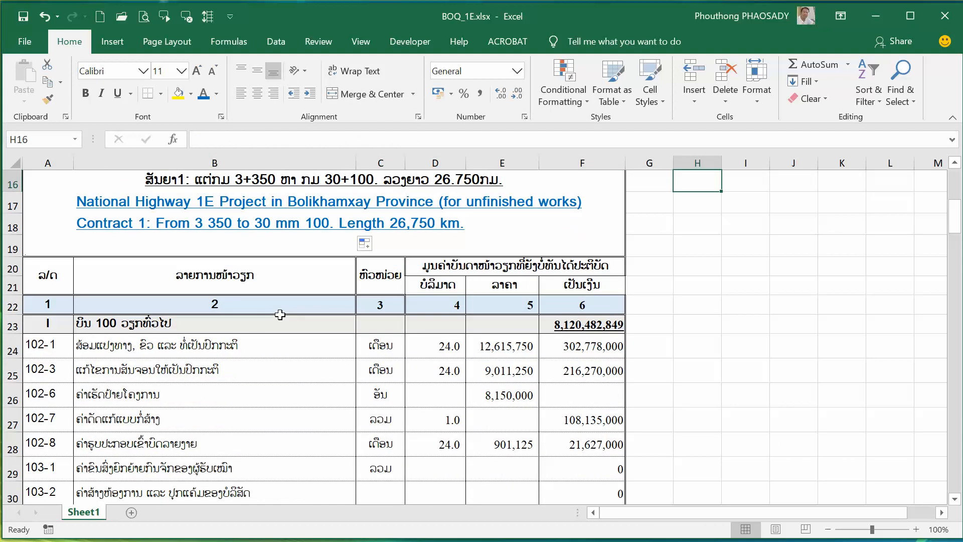
click(12, 308)
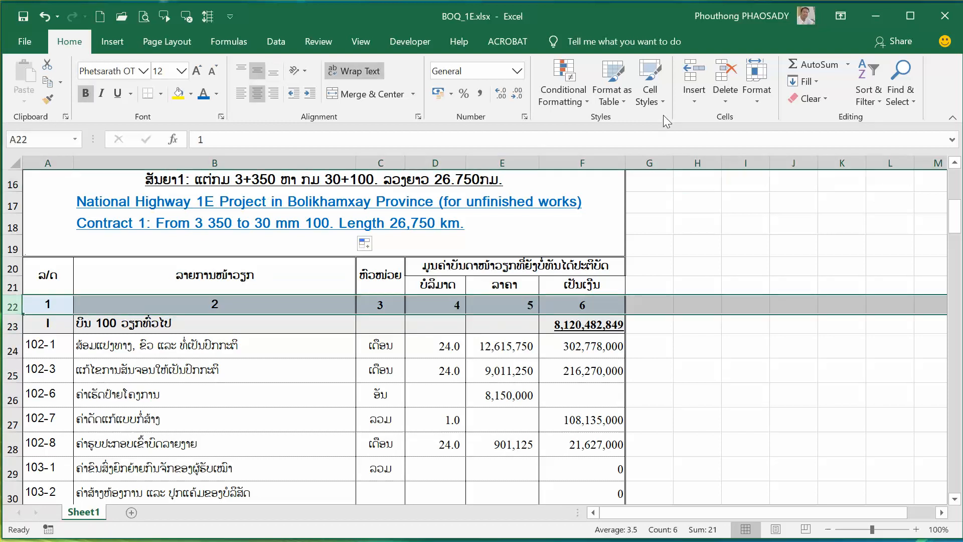
click(722, 72)
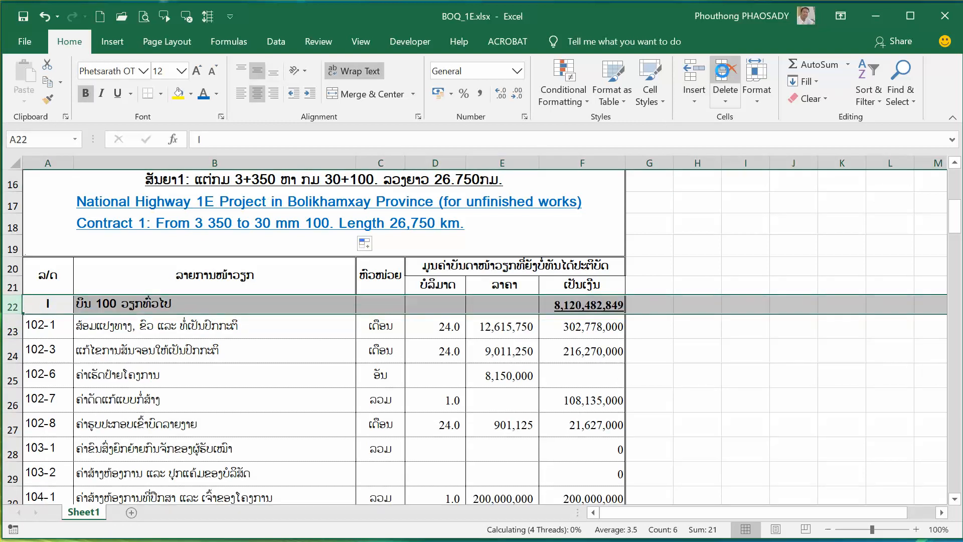
click(46, 16)
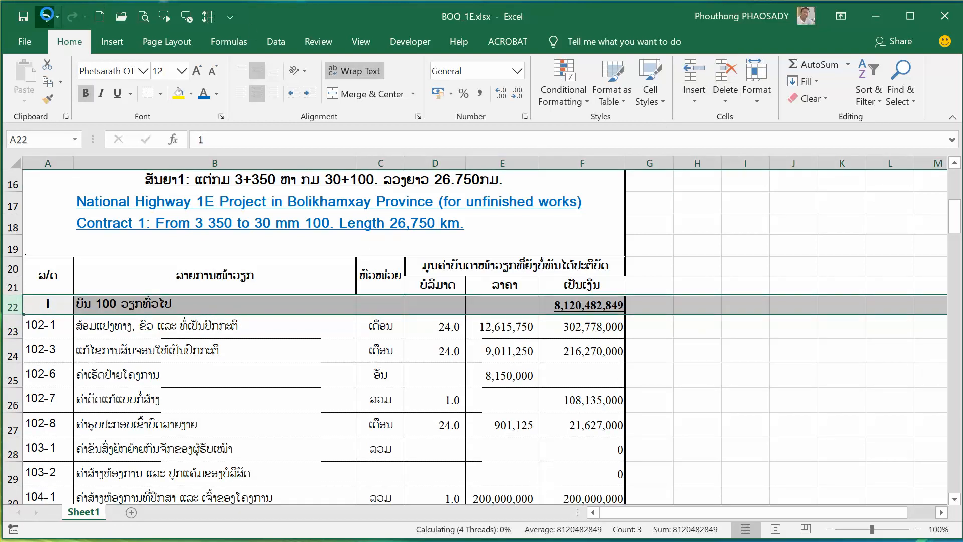
double_click(693, 73)
click(489, 357)
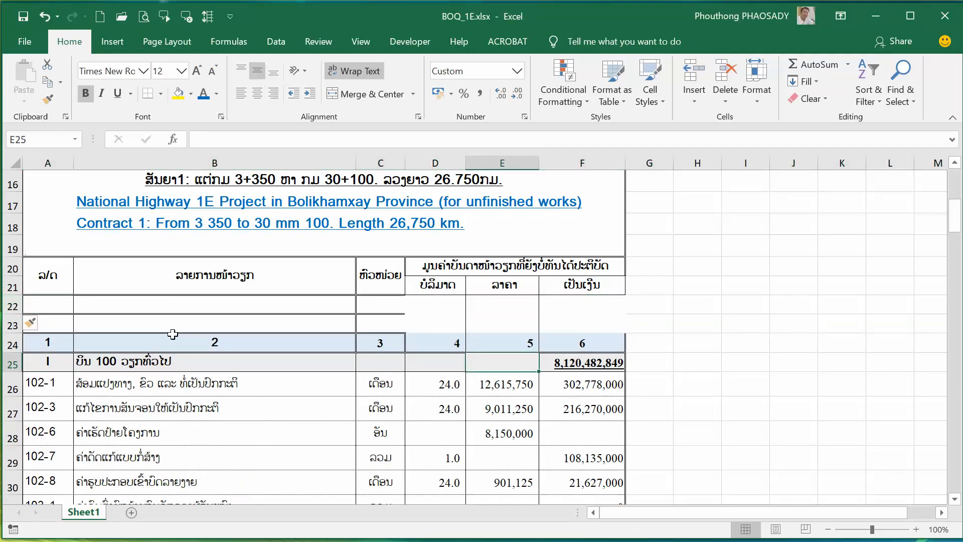
Step: Enter the formula =Translate_English(B20) in cell B22 to translate the work-item column heading
click(155, 306)
text(=)
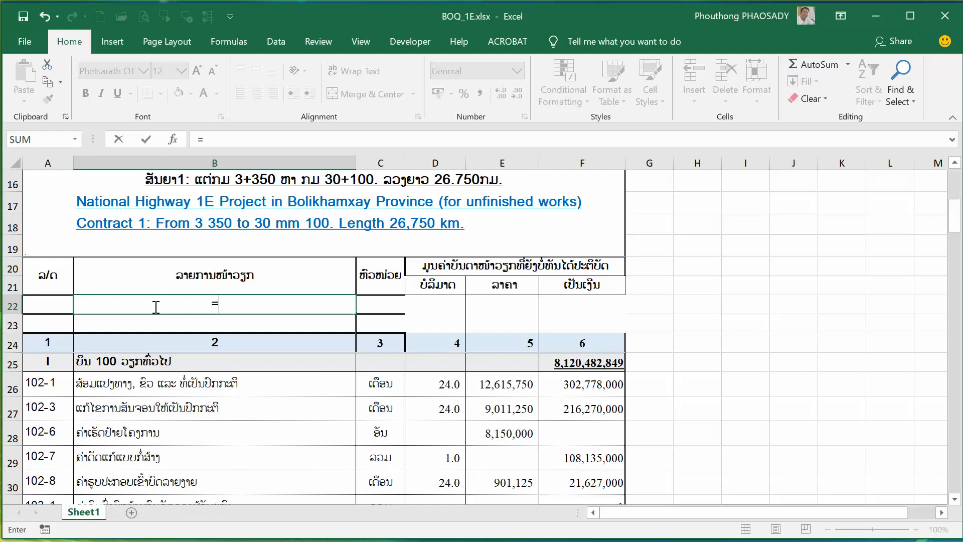
text(tra)
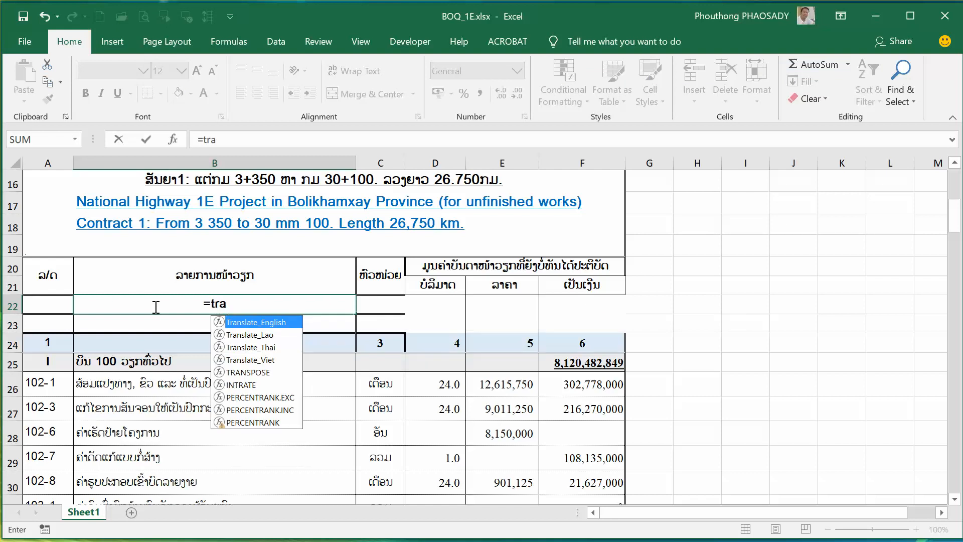
double_click(246, 322)
click(245, 323)
click(215, 275)
text())
key(Return)
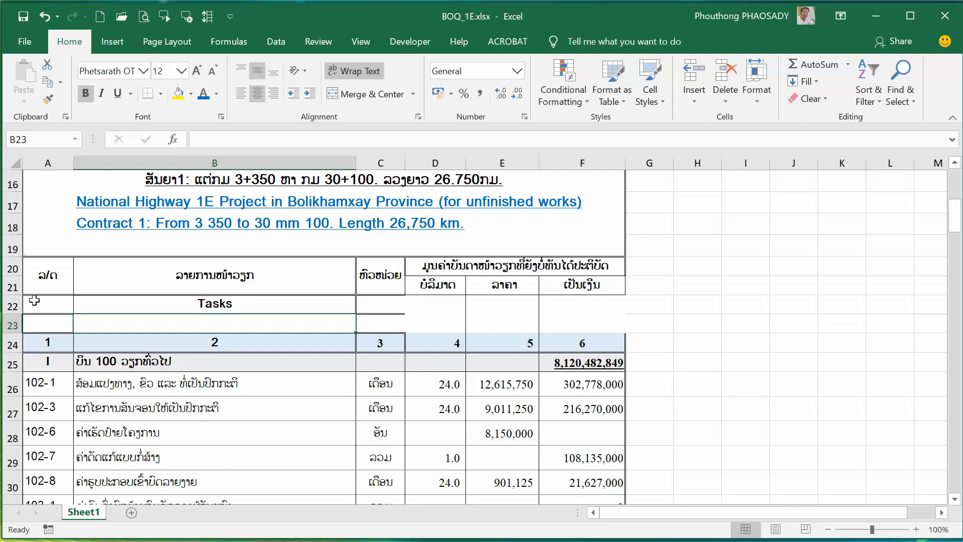
Step: Set the font colour of the whole of row 22 to blue
click(12, 305)
click(202, 101)
click(299, 401)
Step: Enter the formula =Translate_English(C20) in cell C22 to translate the unit column heading
click(392, 299)
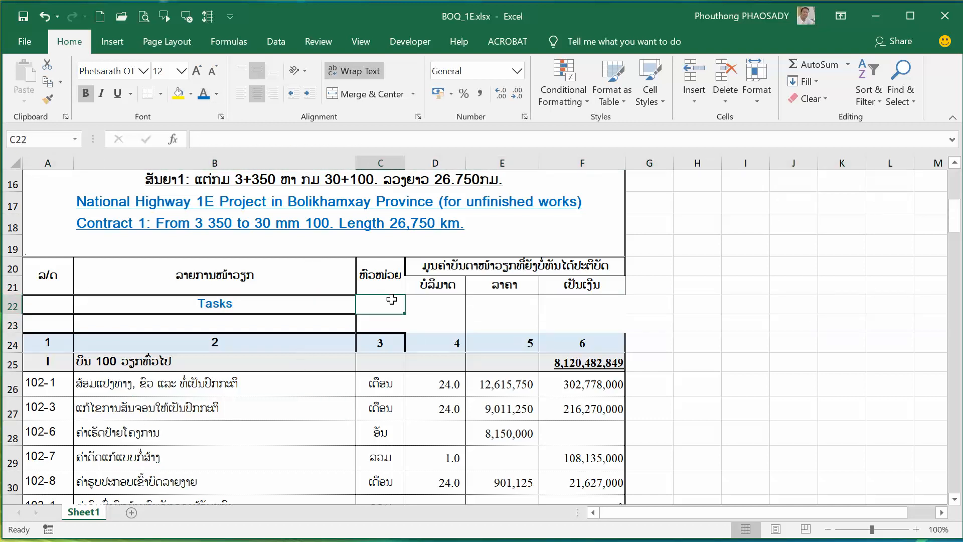
text(=tra)
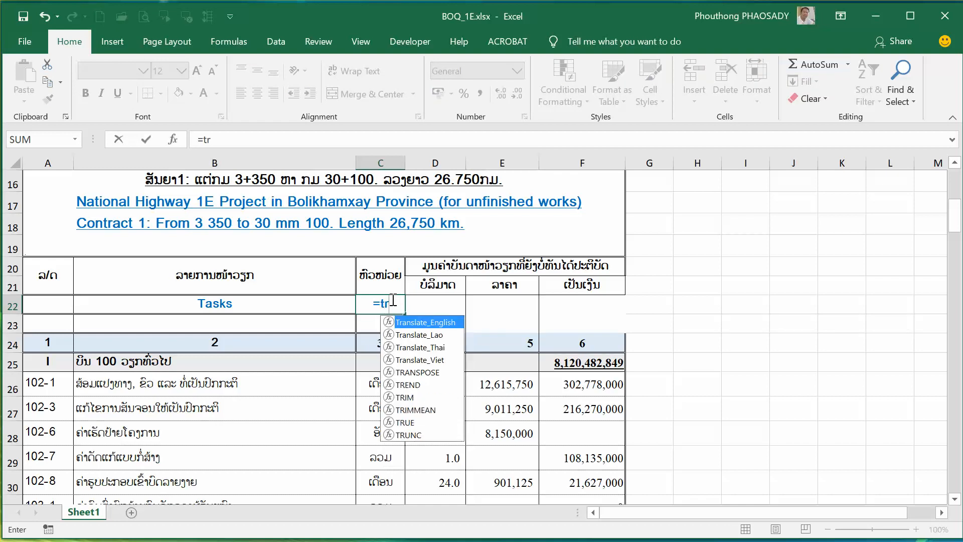
double_click(406, 322)
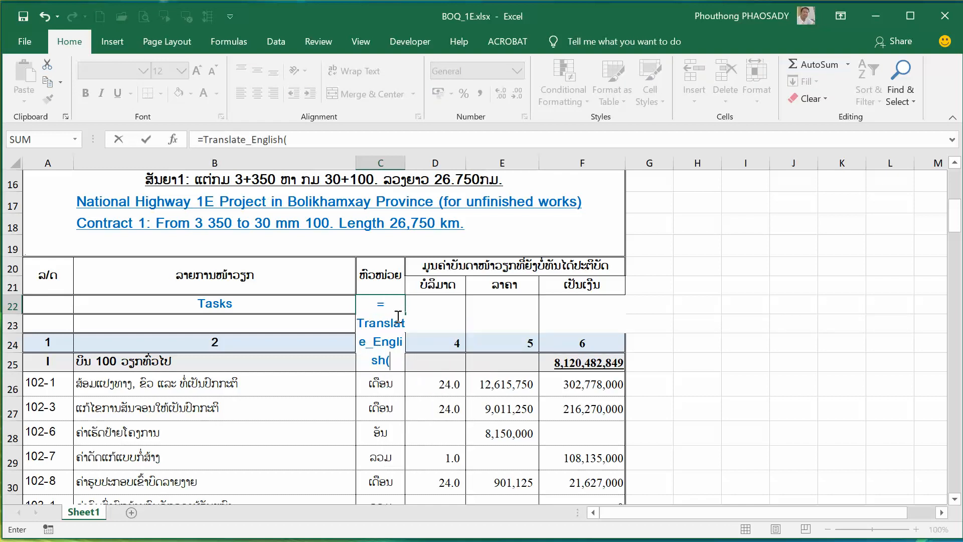
click(379, 273)
text())
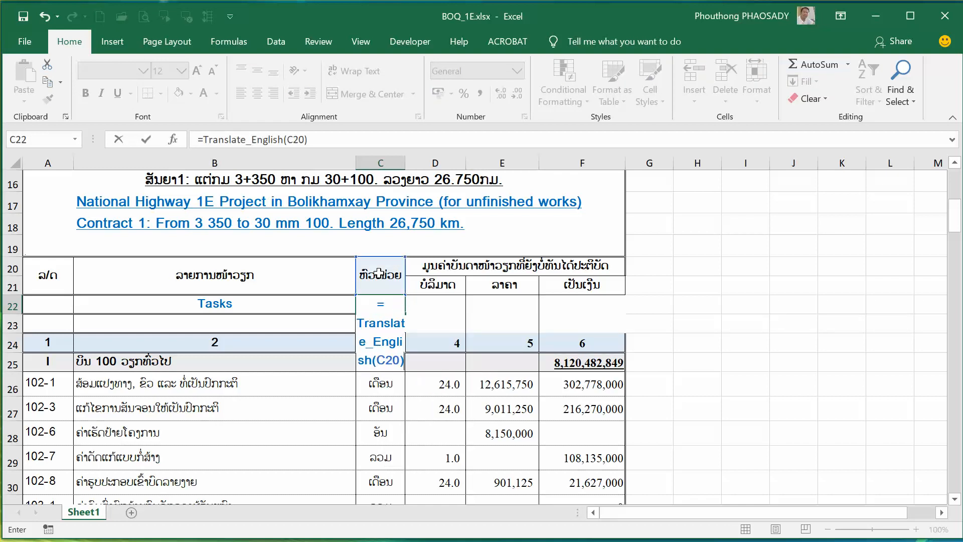
key(Return)
Step: Fill the translation formula from C22 across to D22 and E22
click(445, 321)
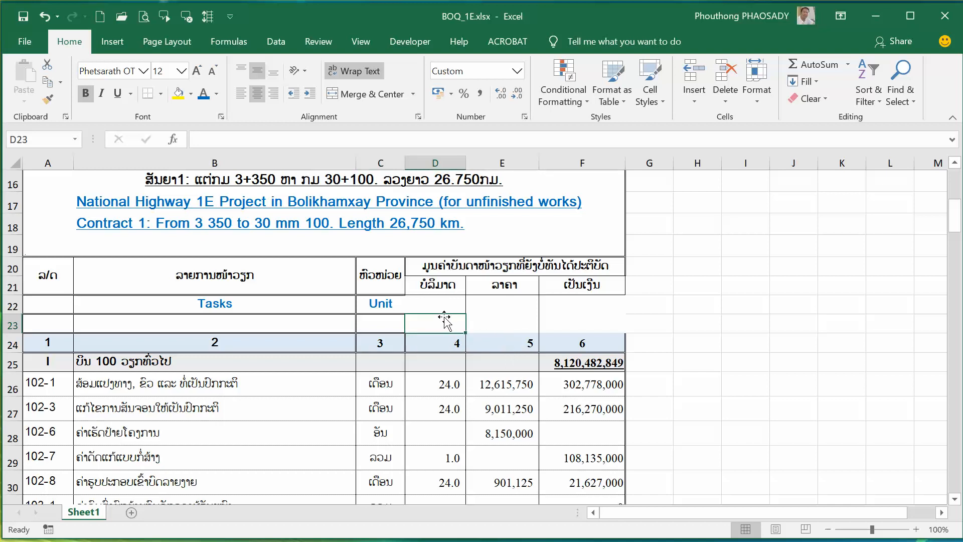
click(441, 304)
double_click(442, 304)
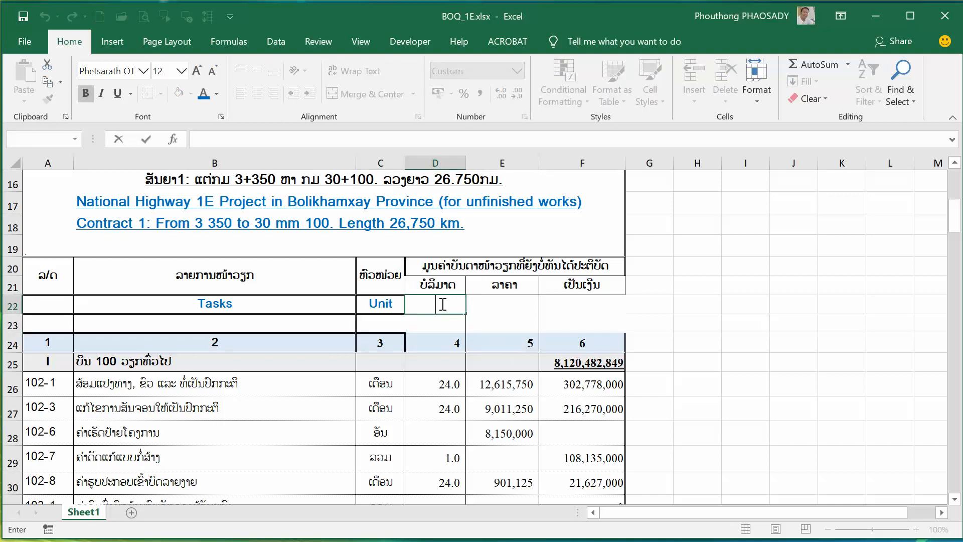
click(436, 343)
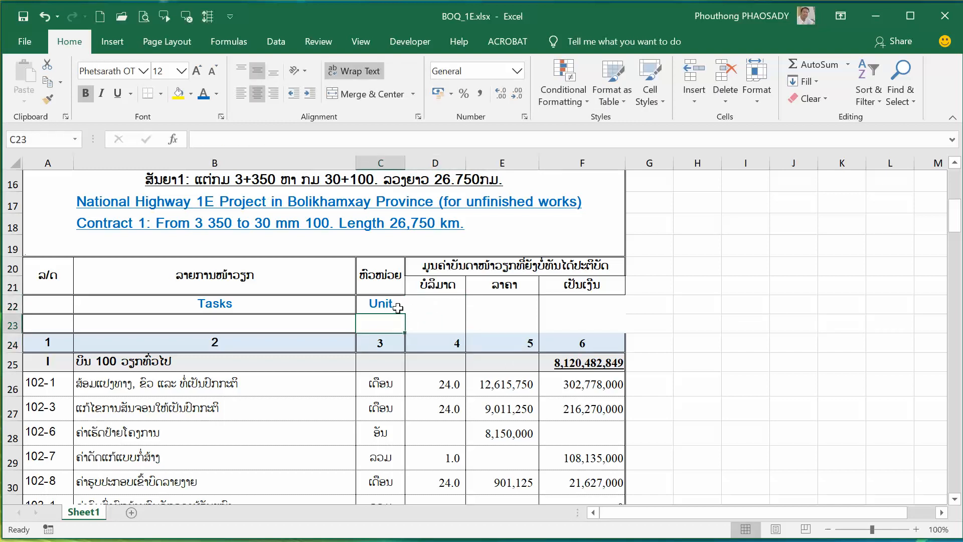
click(398, 308)
drag(406, 313, 534, 311)
click(736, 318)
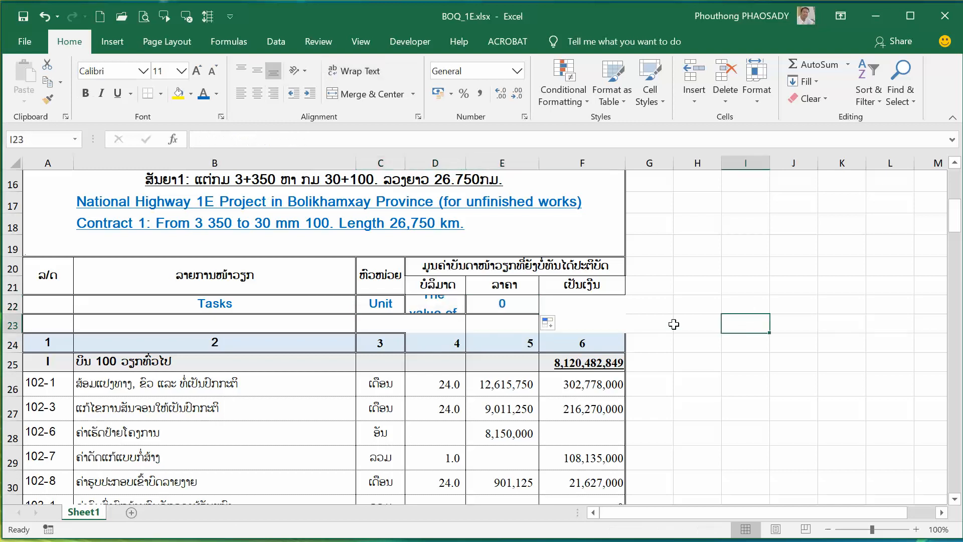
double_click(453, 306)
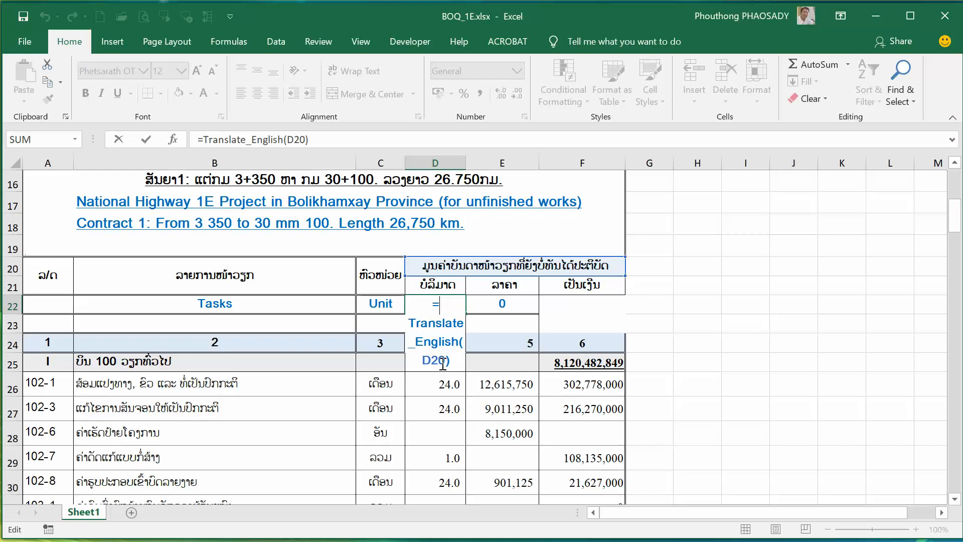
key(Escape)
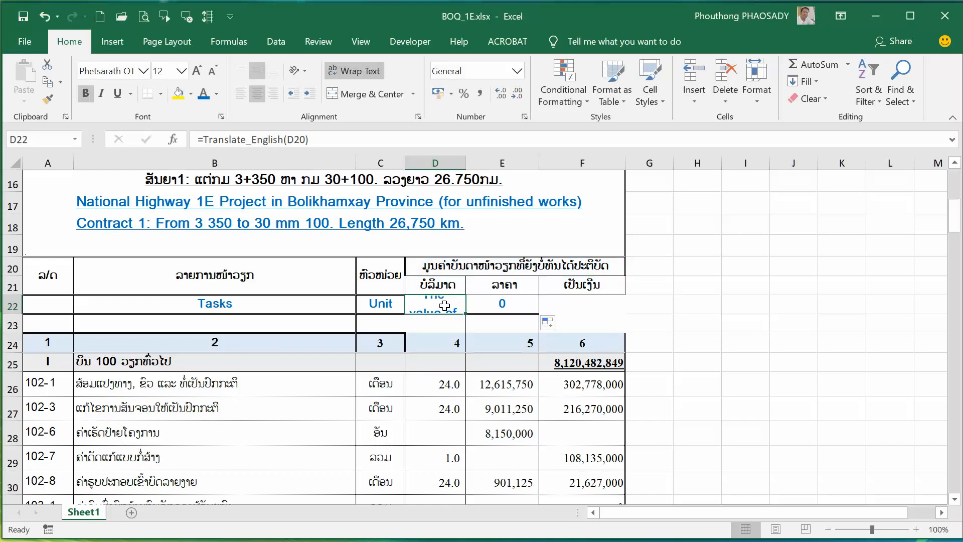
double_click(443, 305)
key(Escape)
Step: Enter the formula =Translate_English(E21) in cell E22 to translate the price column heading
click(503, 307)
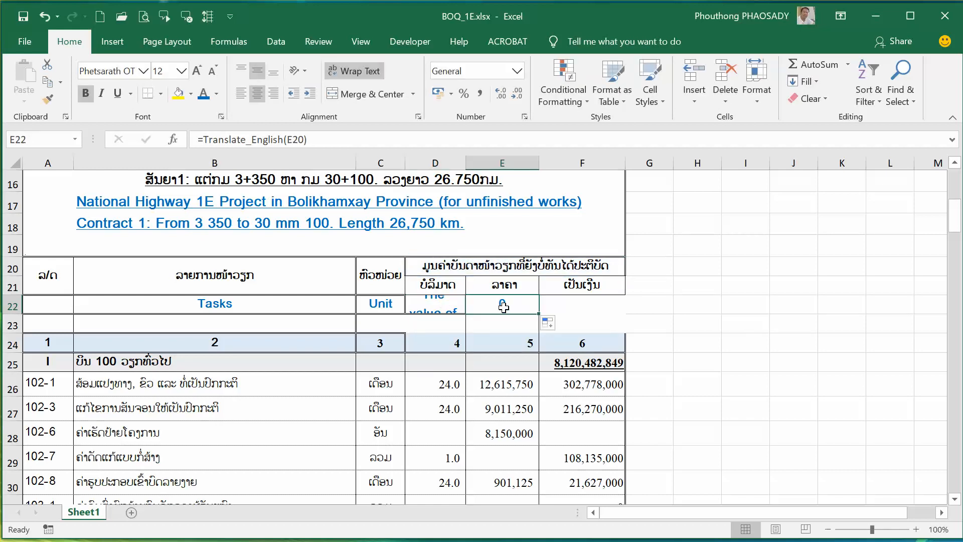
text(=tran)
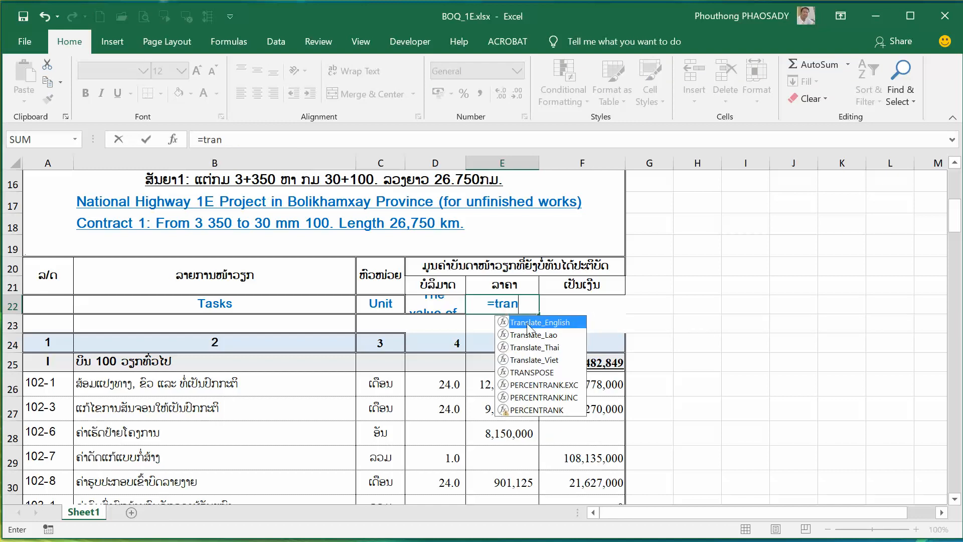
double_click(528, 326)
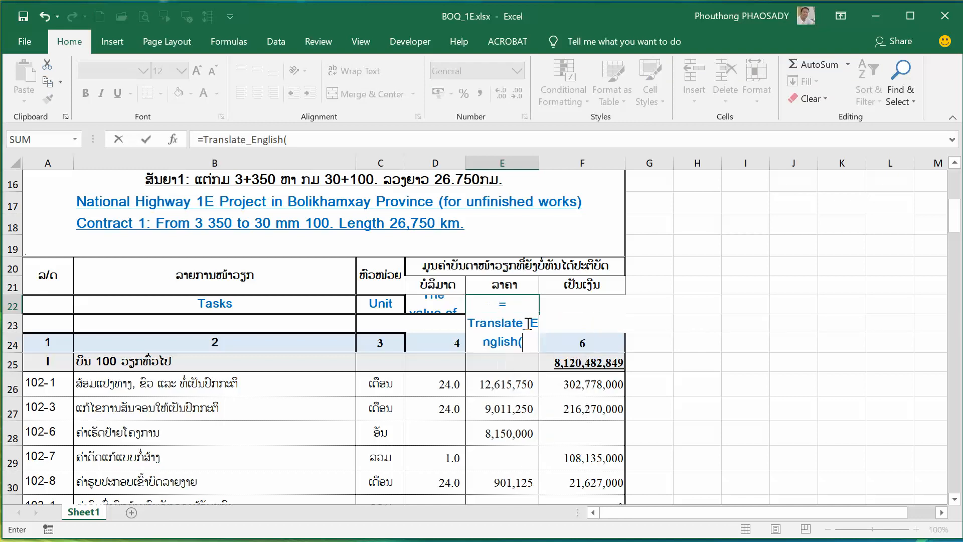
click(510, 282)
text())
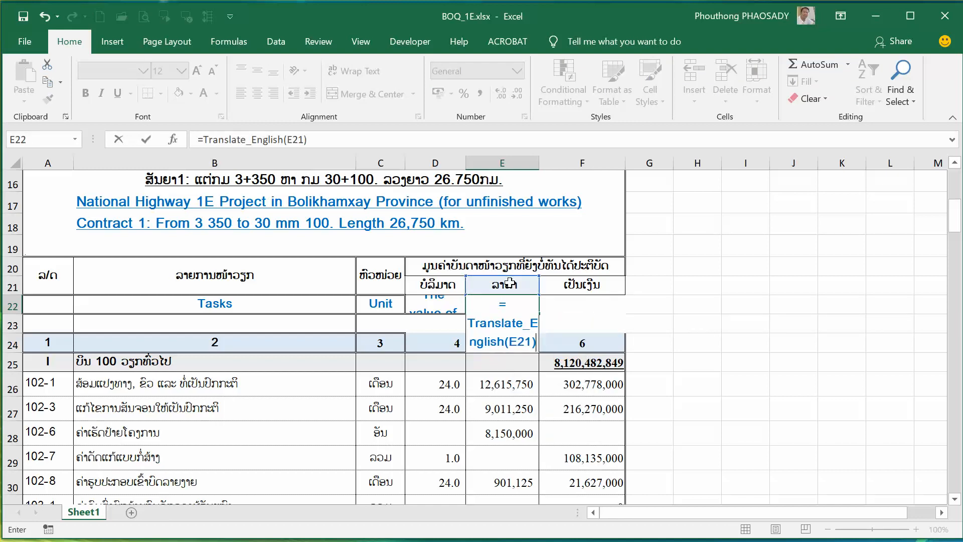
key(Return)
Step: Fill the translation formula from E22 back to D22 to translate the quantity column heading
double_click(500, 306)
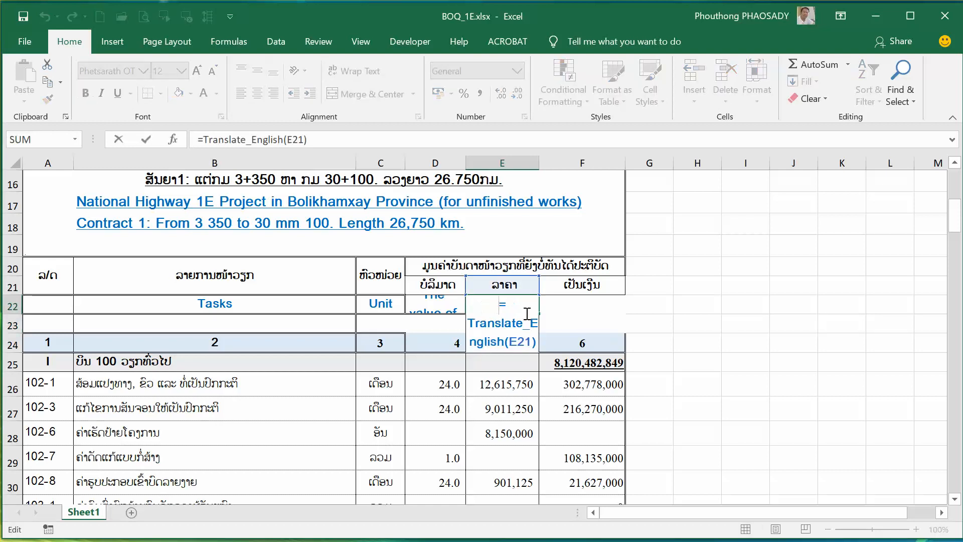
key(Escape)
drag(538, 313, 413, 313)
click(479, 366)
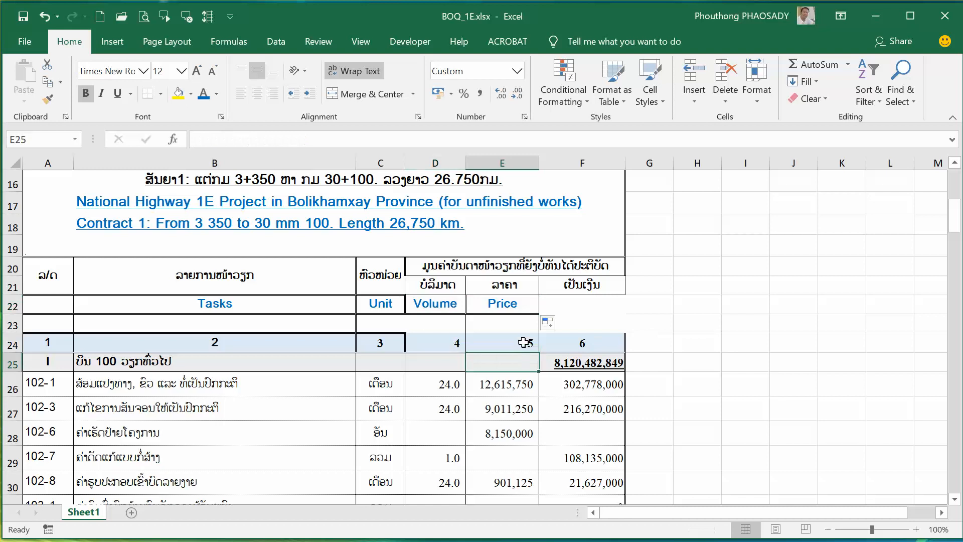
click(650, 299)
Step: Insert a new column C between the work-item descriptions and the Unit column
scroll(627, 276, down, 2)
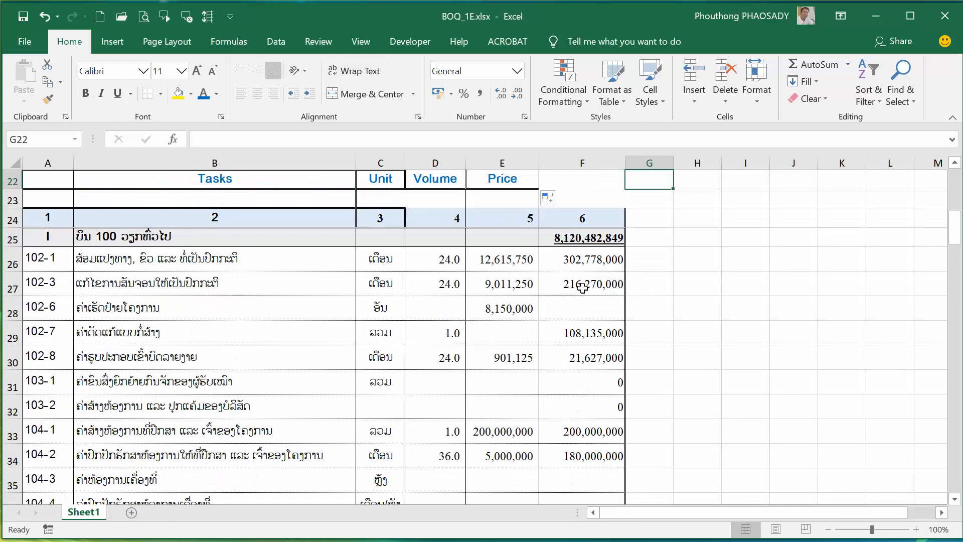
scroll(451, 301, up, 1)
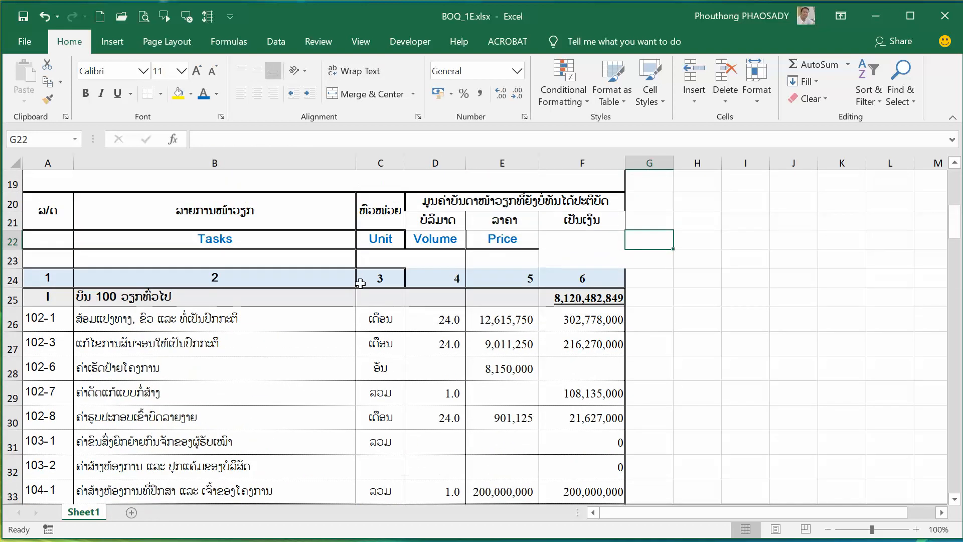
scroll(366, 279, down, 1)
click(391, 162)
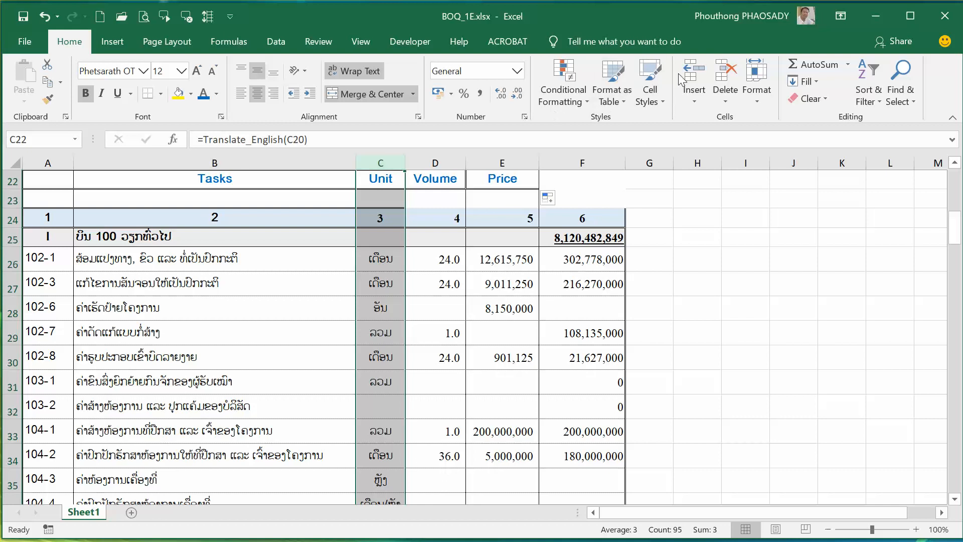
click(694, 75)
Step: Enter the formula =Translate_English(B26) in cell C26 to translate the description of item 102-1
click(466, 260)
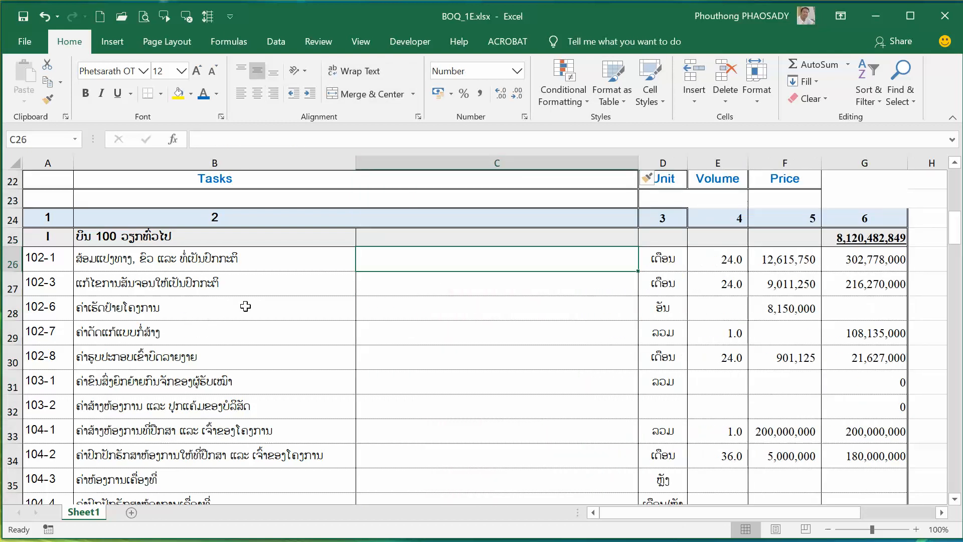
scroll(426, 303, down, 2)
scroll(436, 303, up, 2)
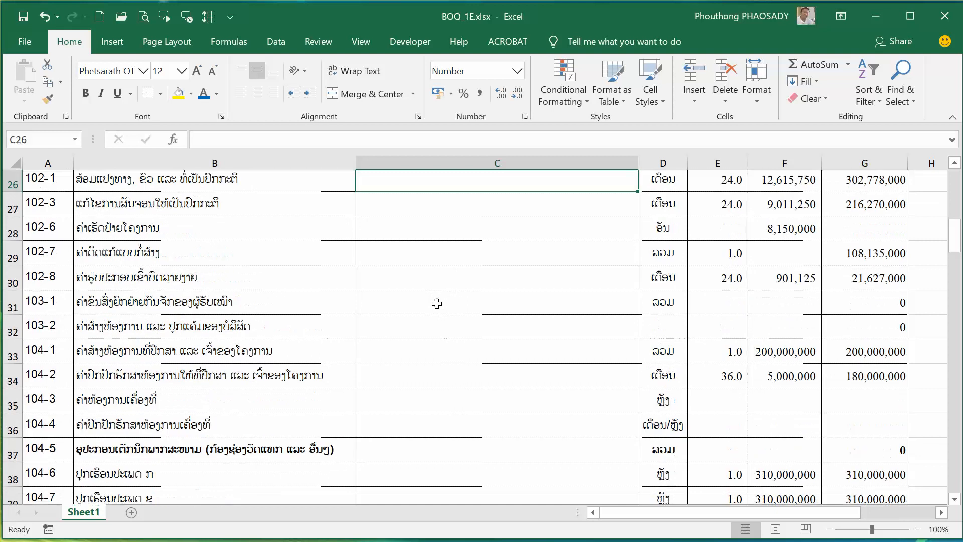
text(=)
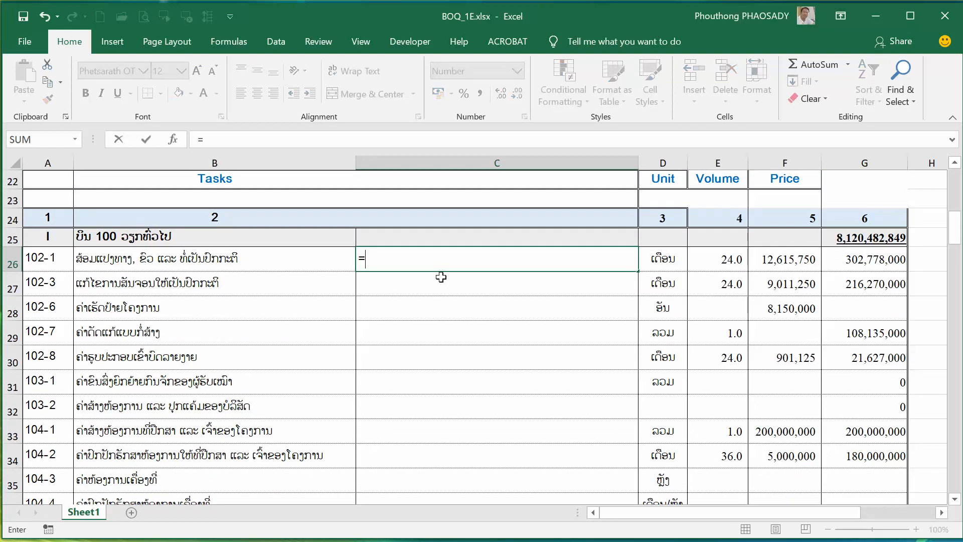
text(tran)
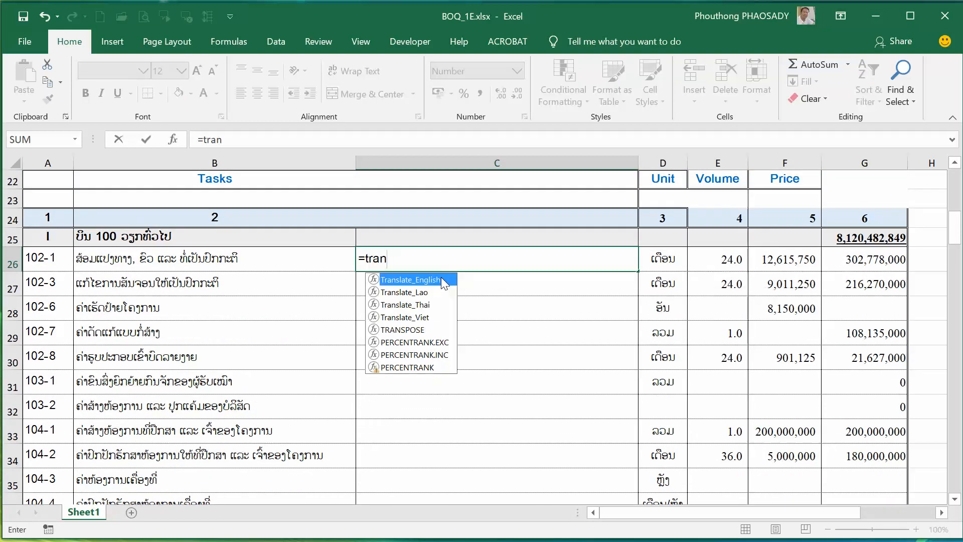
double_click(440, 276)
click(257, 259)
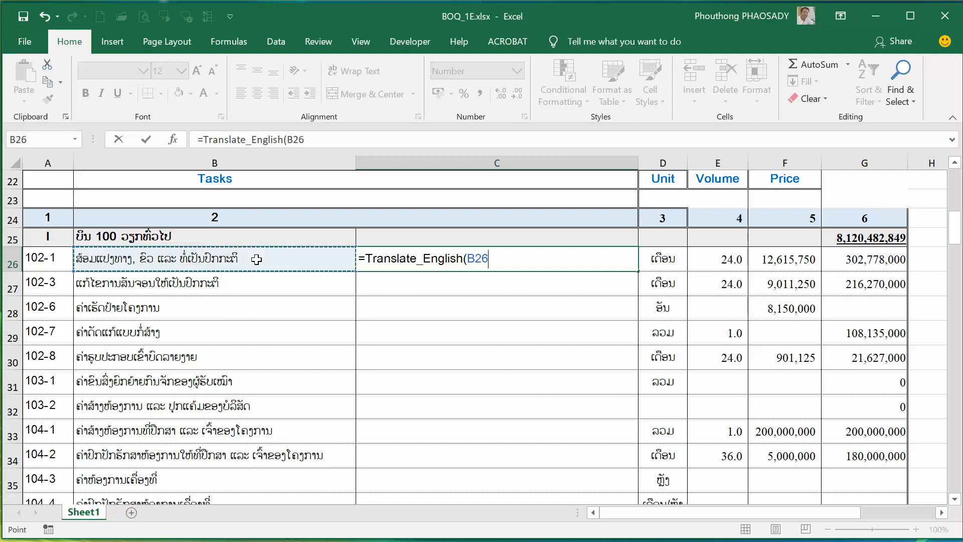
text())
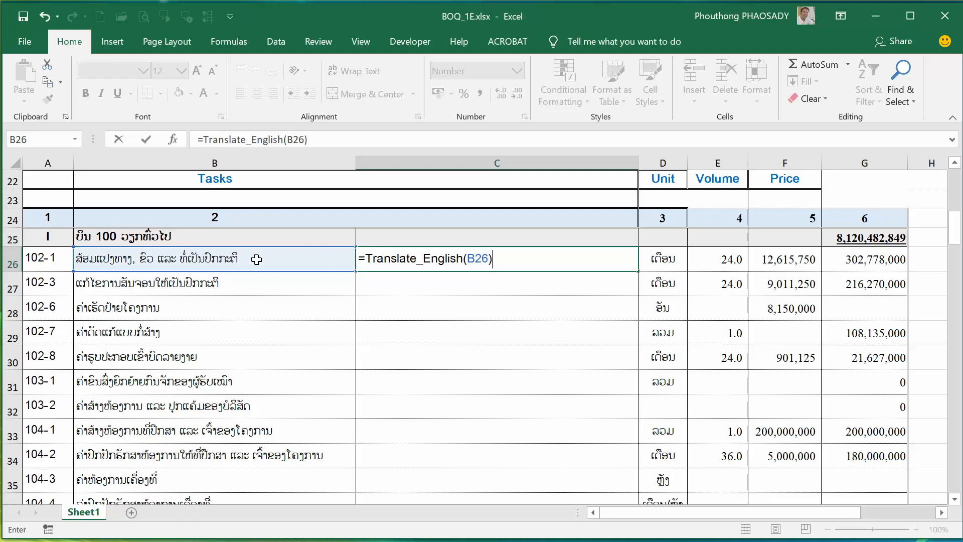
key(Return)
Step: Fill the translation formula from C26 down to C60 for the remaining section I work items
click(632, 265)
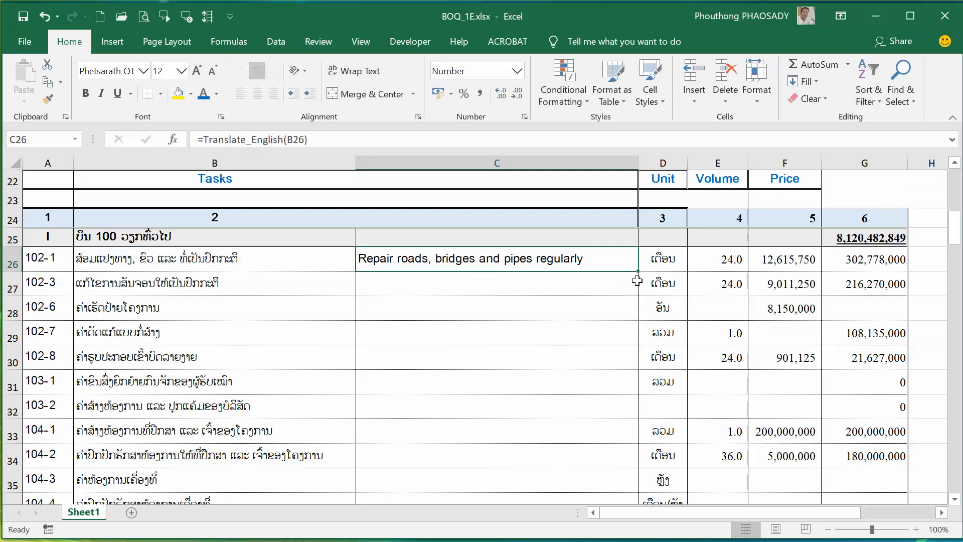
mouse_move(639, 270)
mouse_down()
mouse_move(646, 417)
mouse_move(666, 499)
mouse_move(621, 490)
mouse_move(637, 516)
mouse_move(636, 455)
mouse_move(636, 477)
mouse_move(629, 473)
mouse_up()
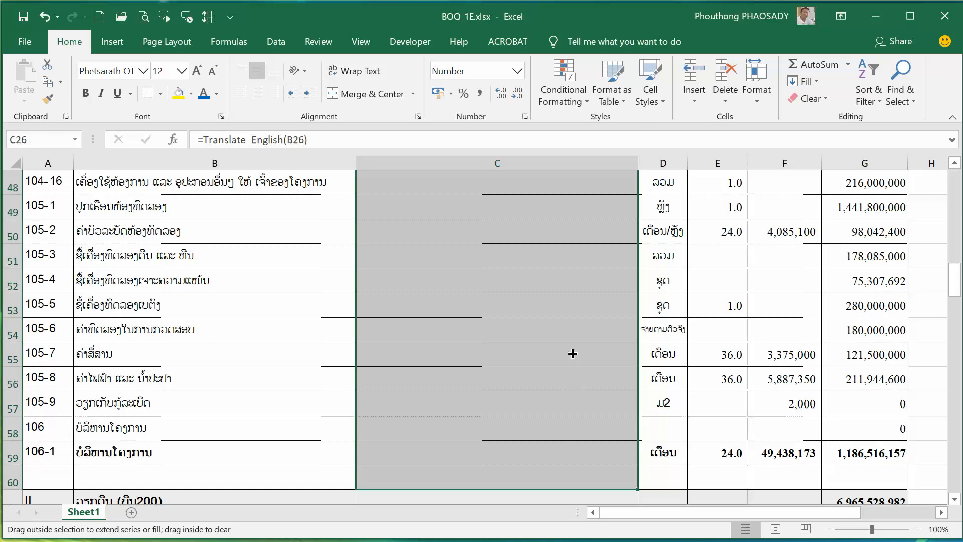
scroll(573, 353, up, 2)
scroll(571, 351, down, 3)
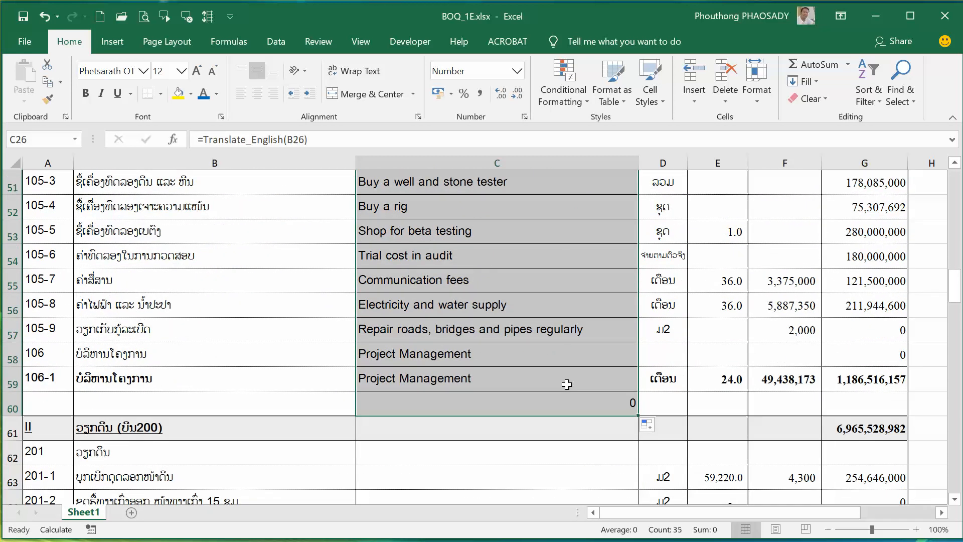
click(688, 339)
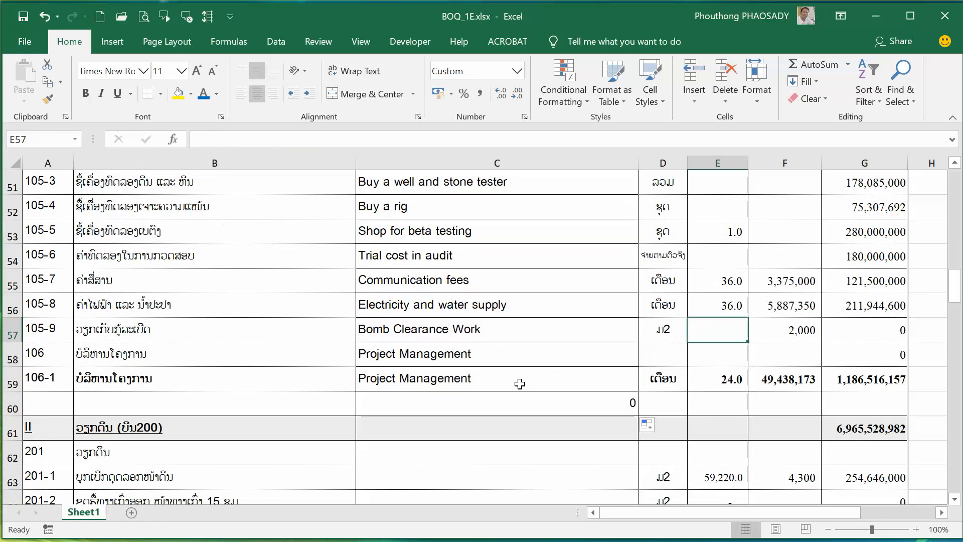
Step: Compare the Lao descriptions of the section I work items with their English translations in column C
click(143, 357)
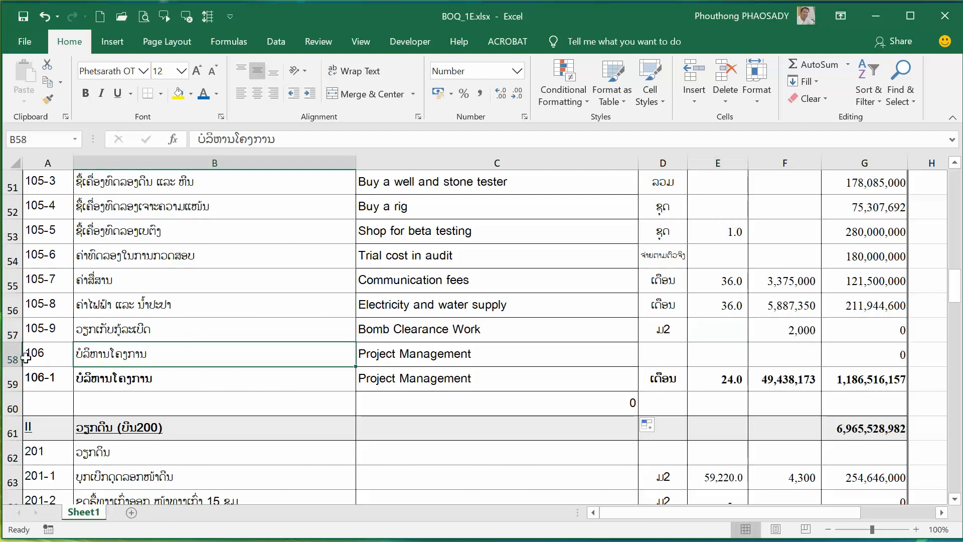
click(19, 354)
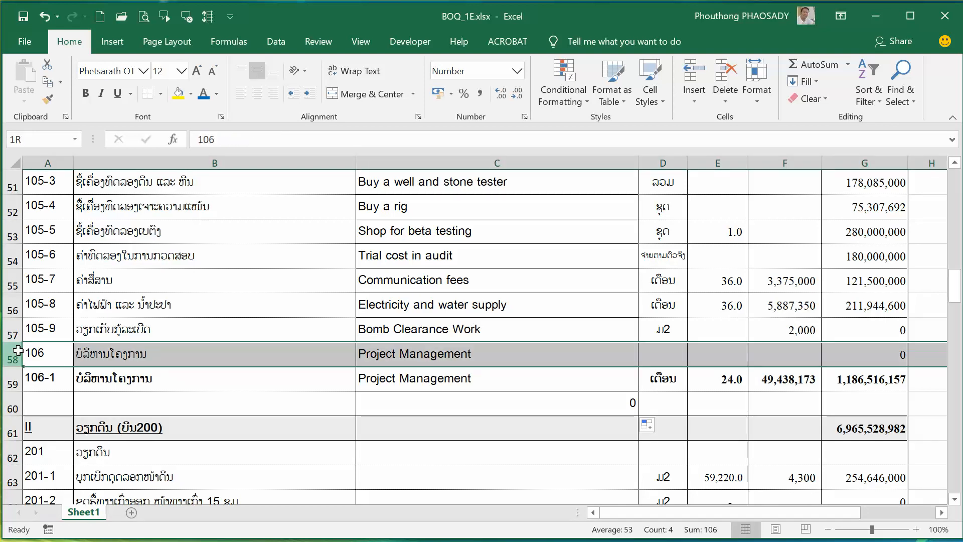
drag(18, 353, 15, 379)
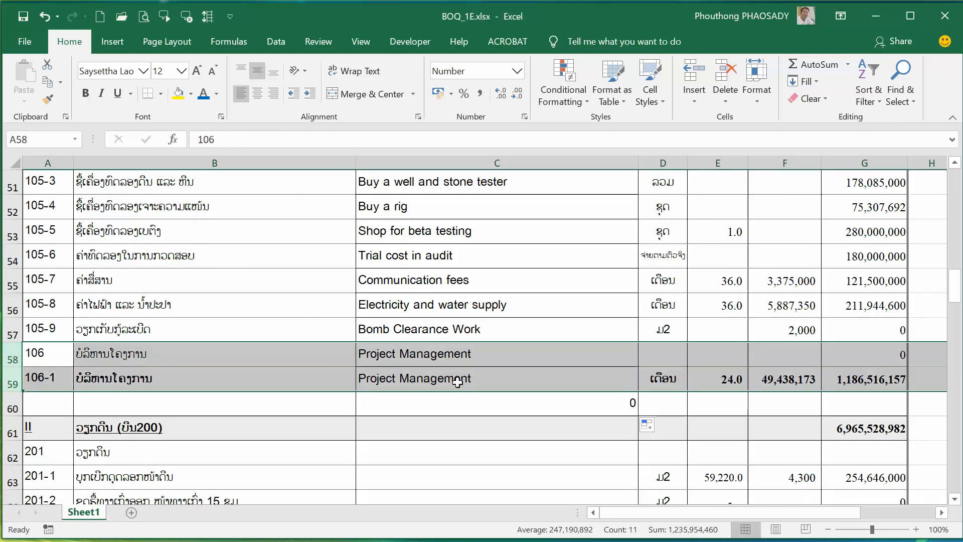
click(585, 353)
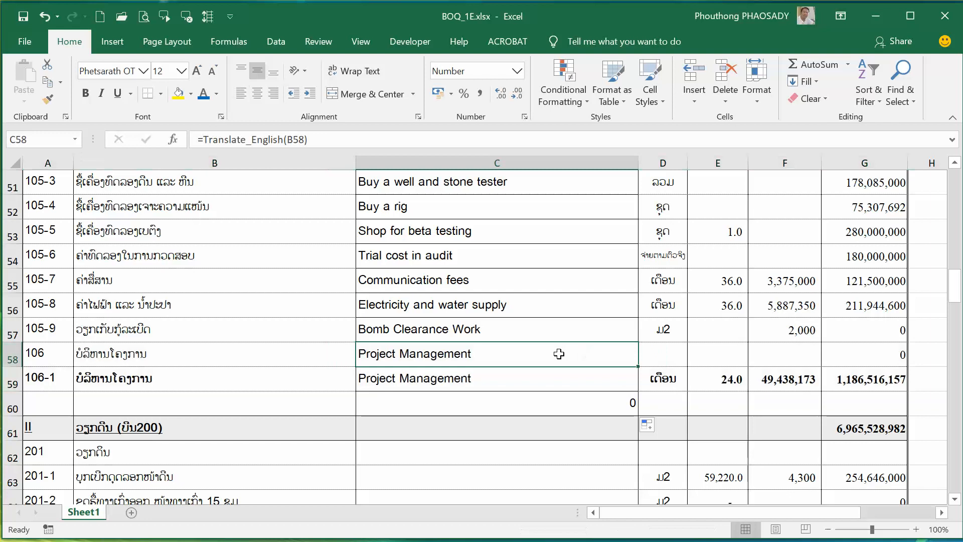
scroll(539, 343, up, 1)
scroll(536, 343, up, 2)
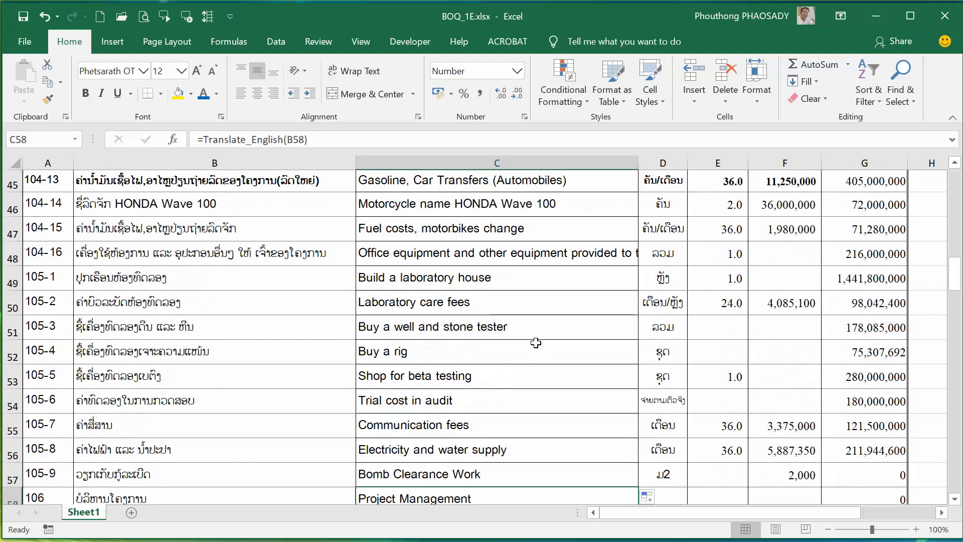
scroll(517, 319, up, 1)
scroll(517, 319, up, 2)
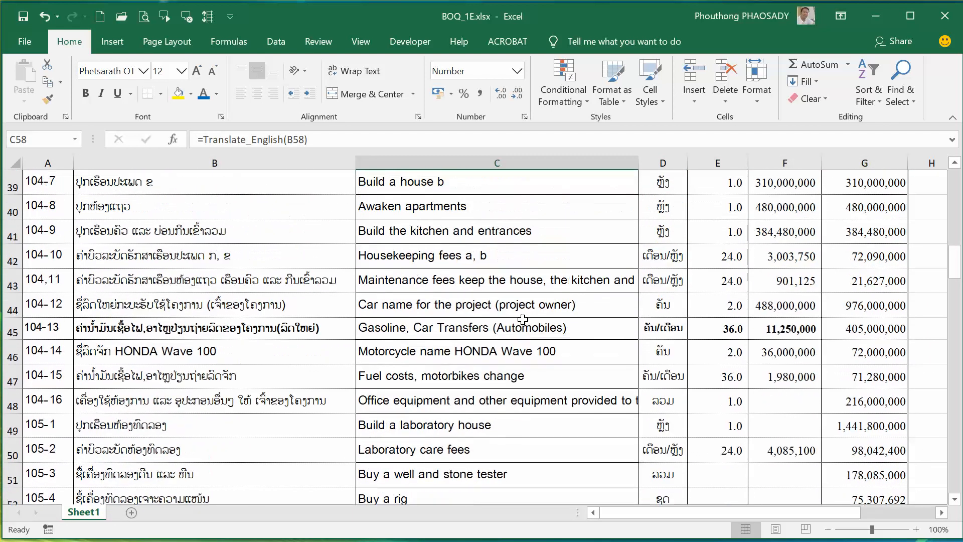
scroll(522, 320, up, 4)
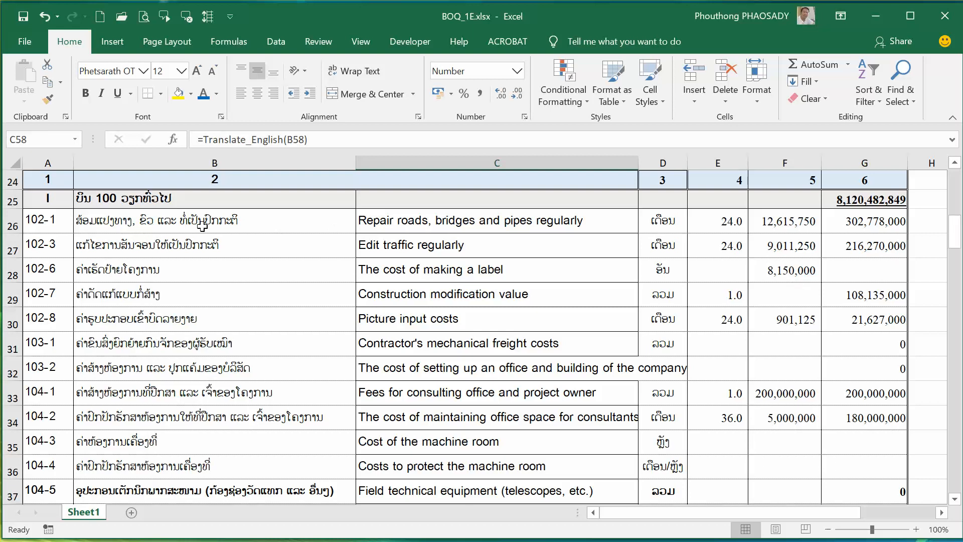
scroll(475, 229, down, 10)
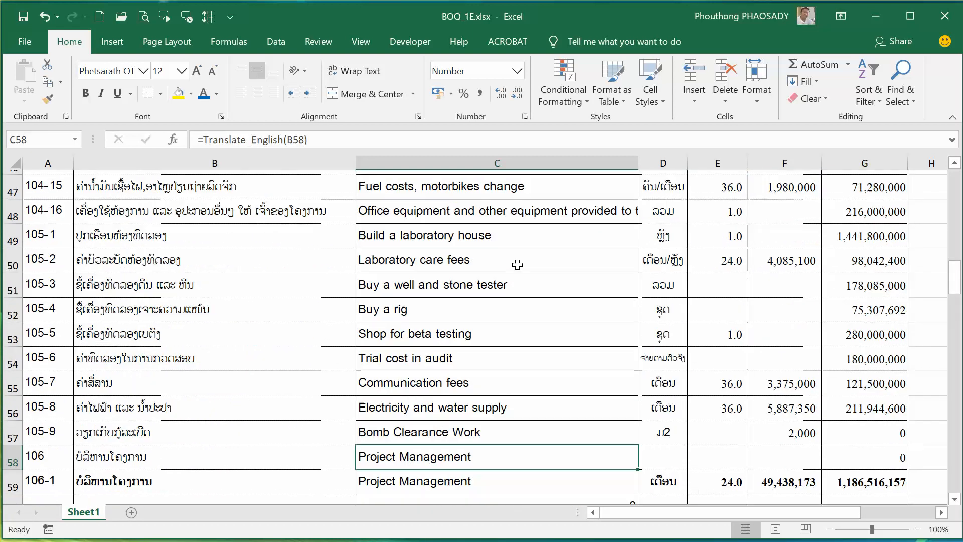
scroll(517, 265, down, 2)
Step: Enter the formula =Translate_English(B62) in cell C62 to translate the description of item 201
double_click(479, 232)
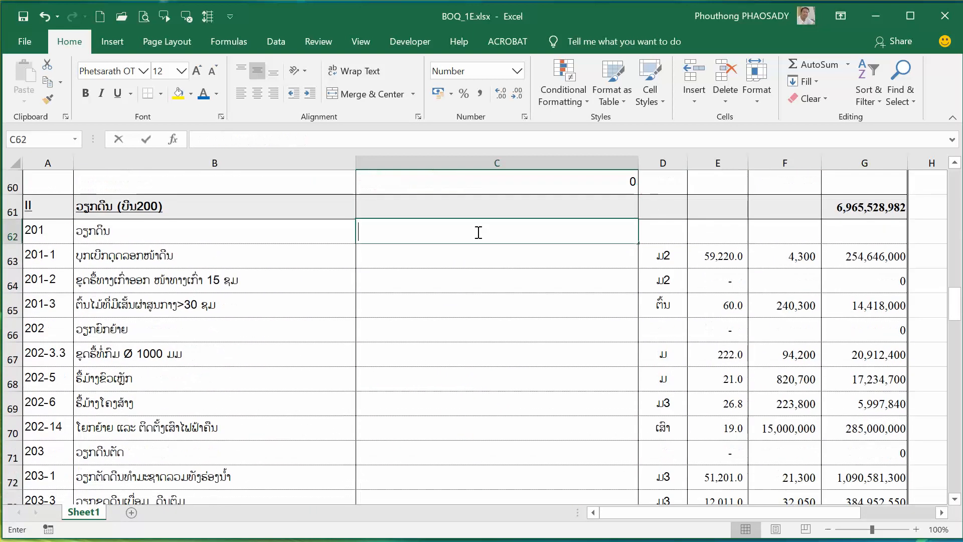
text(=tra)
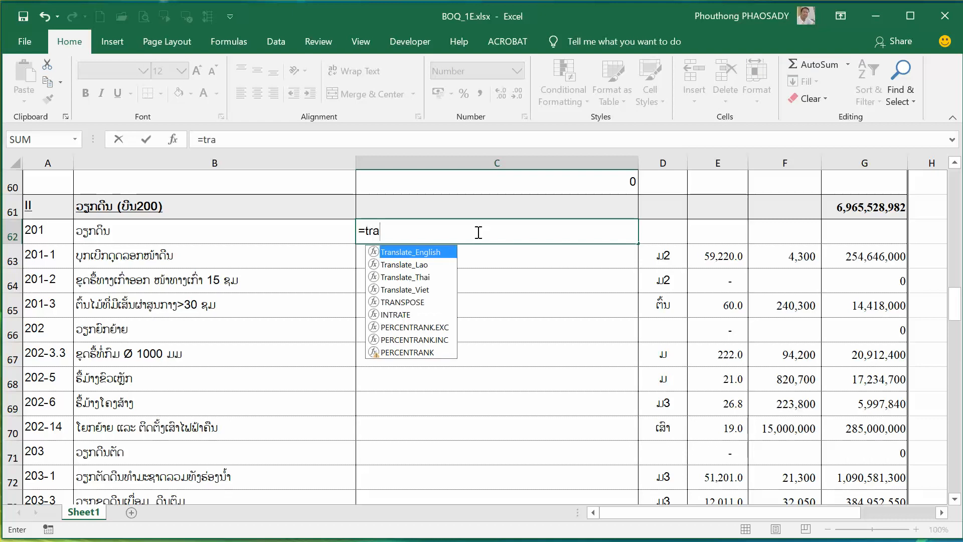
double_click(449, 252)
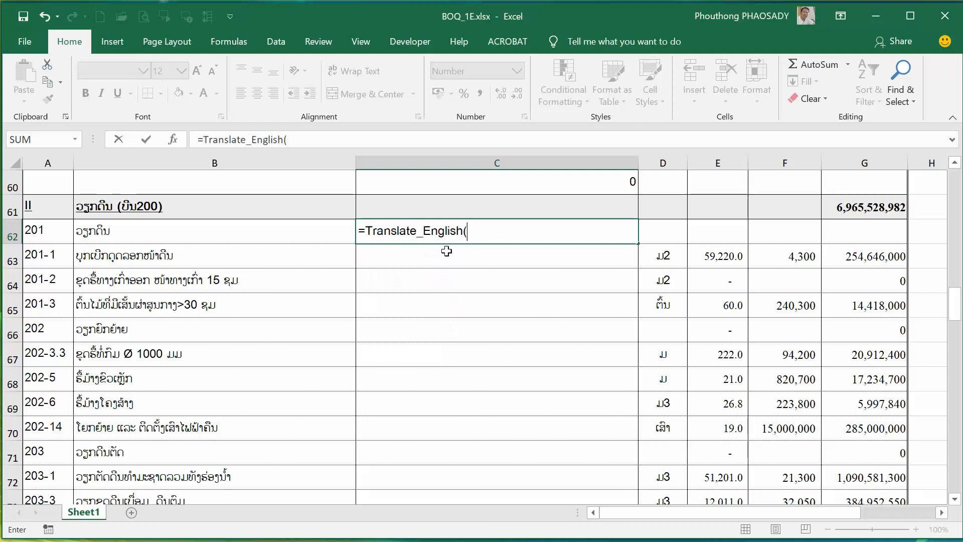
click(168, 230)
text())
key(Return)
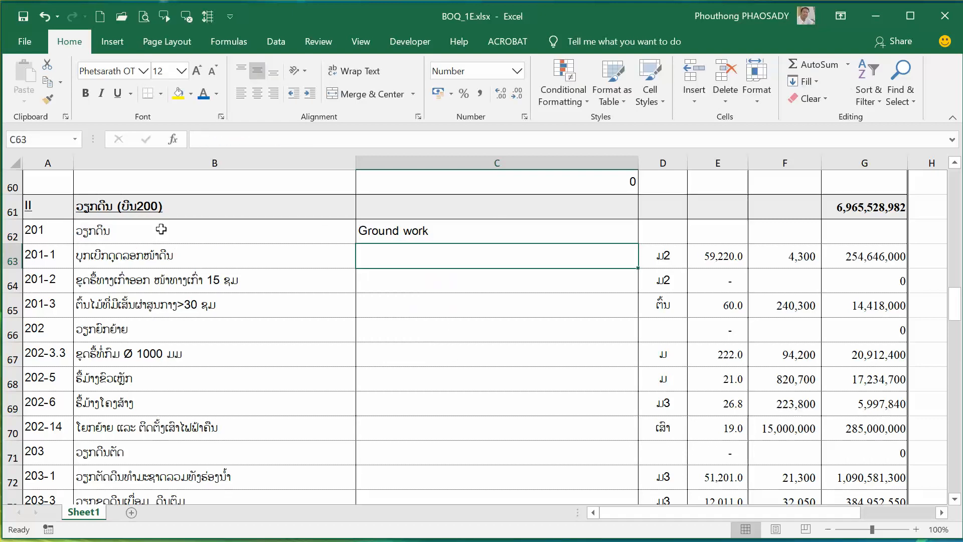
Step: Fill the translation formula from C62 down to C82 for the section II work items
click(540, 235)
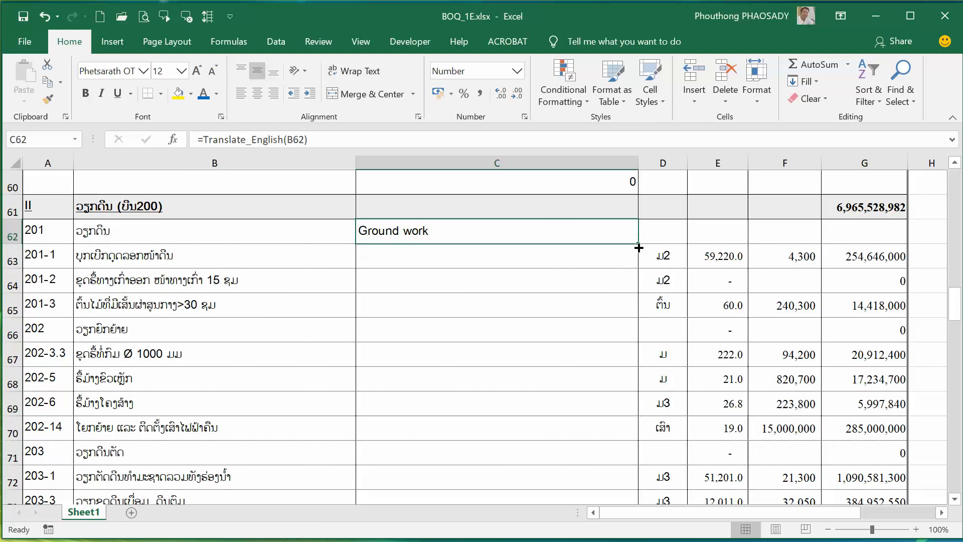
mouse_move(637, 244)
mouse_down()
mouse_move(623, 447)
mouse_move(630, 528)
mouse_move(629, 418)
mouse_move(623, 483)
mouse_up()
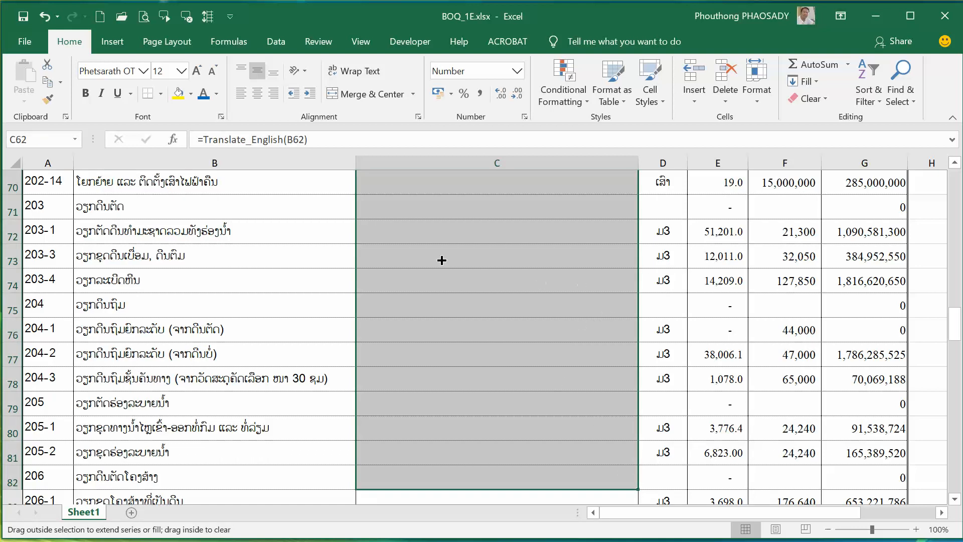
scroll(466, 206, up, 1)
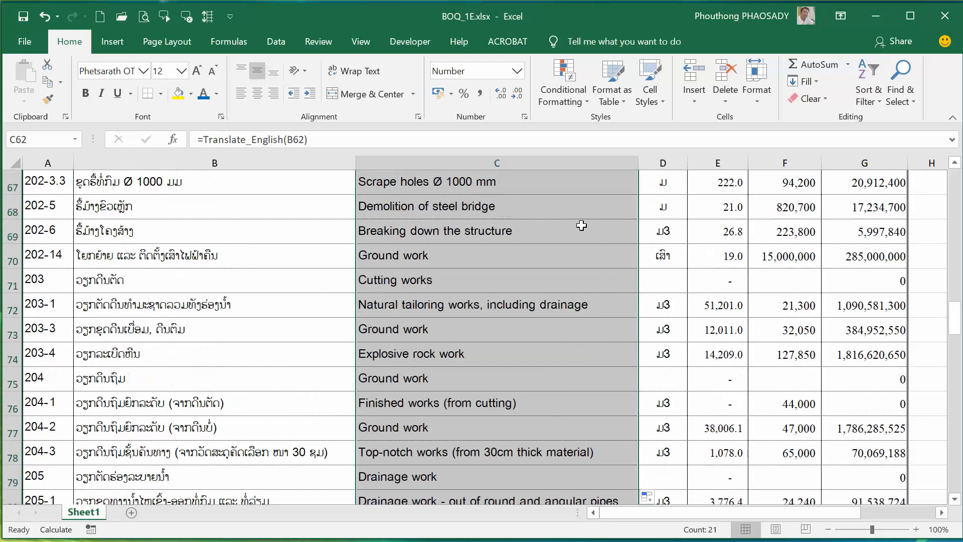
click(577, 371)
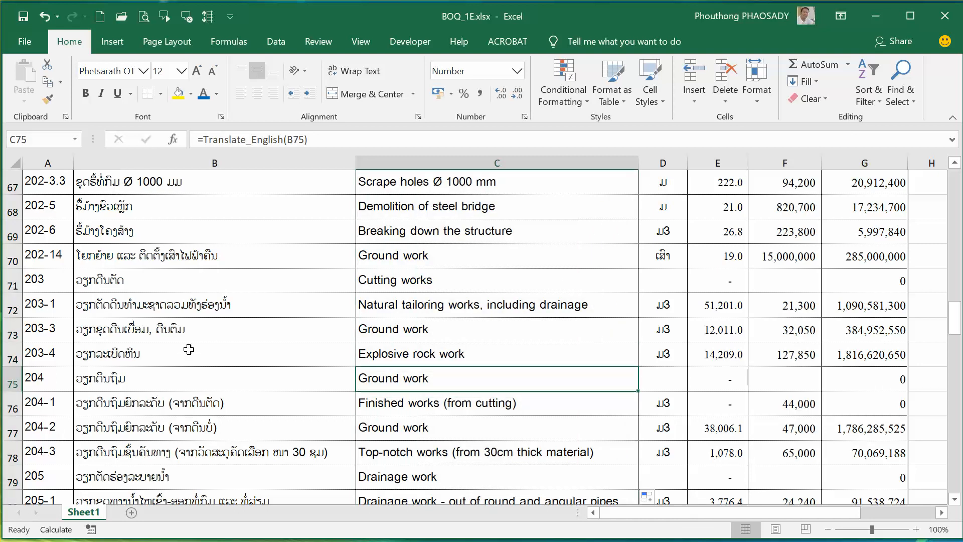
scroll(532, 292, up, 3)
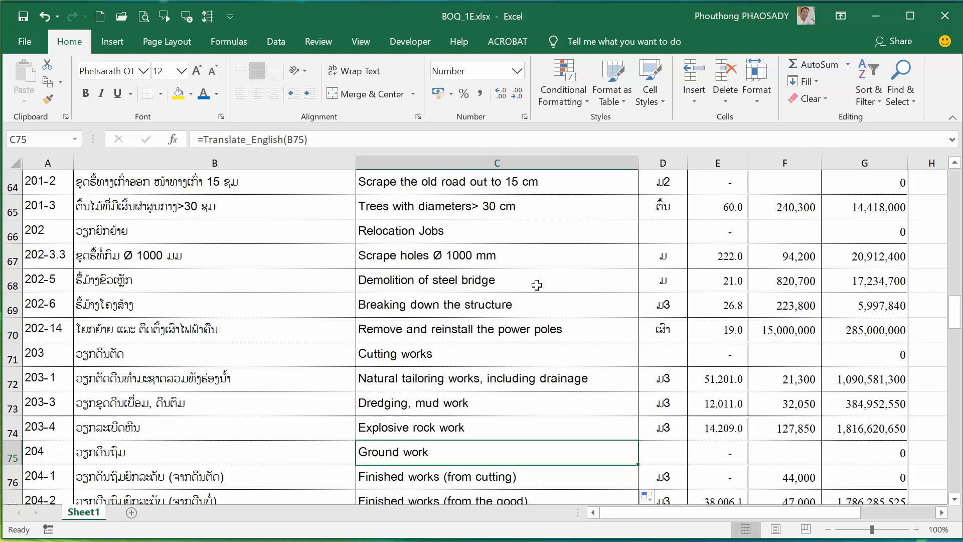
Step: Enter the formula =Translate_English(B126) in cell C126 to translate the description of item 601
scroll(537, 285, down, 2)
scroll(537, 285, down, 6)
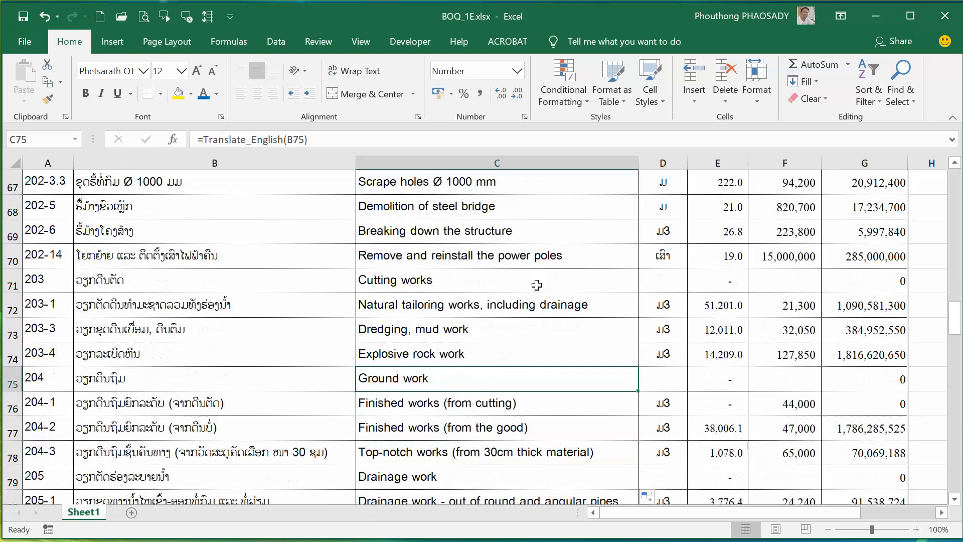
scroll(536, 285, down, 8)
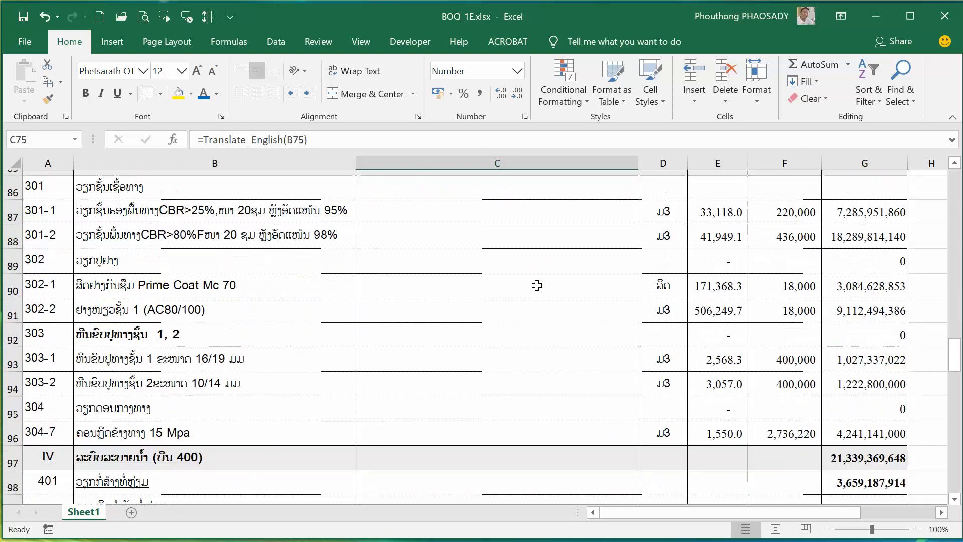
scroll(536, 285, down, 4)
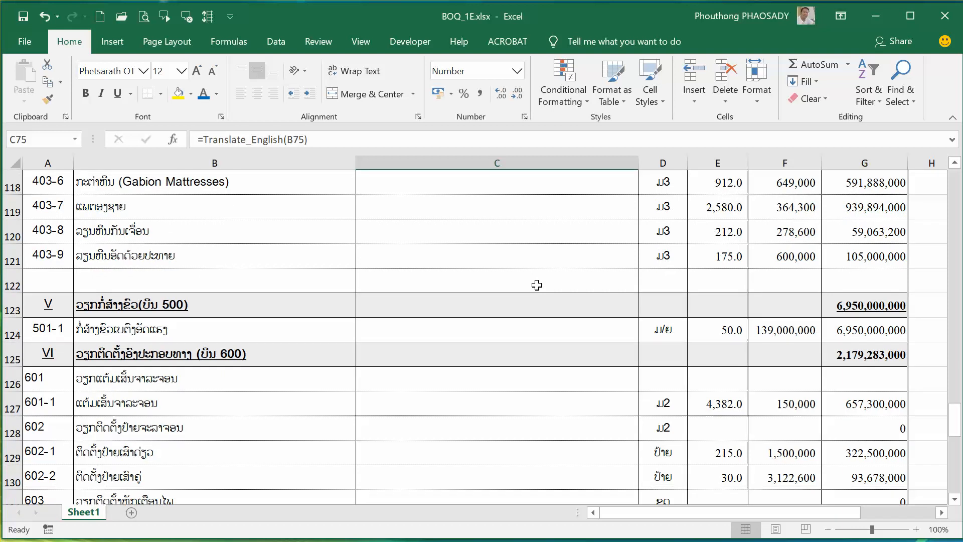
scroll(536, 284, down, 1)
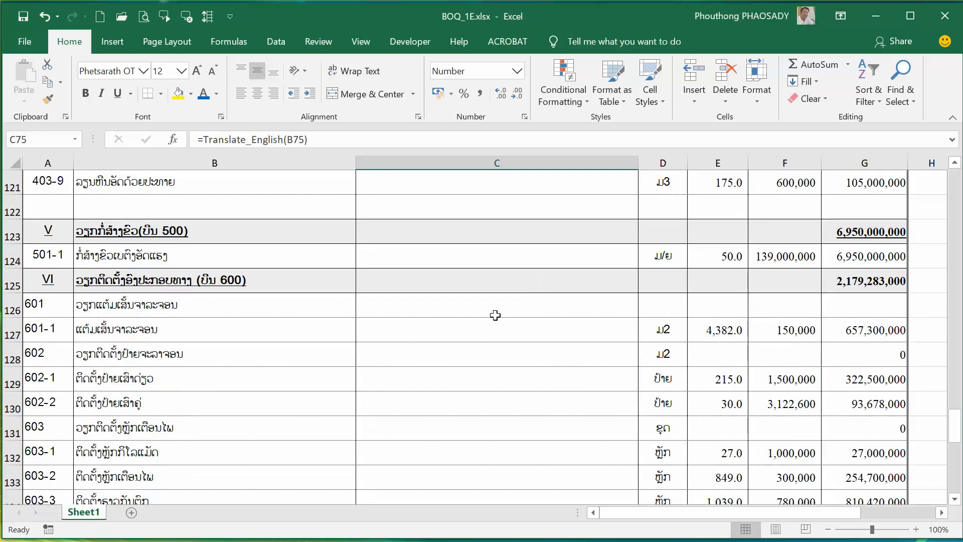
scroll(508, 298, down, 1)
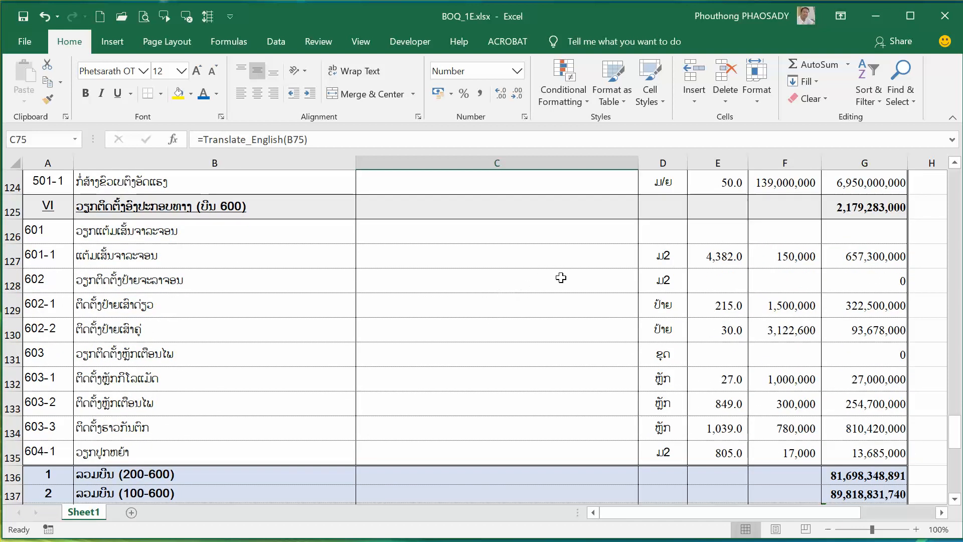
scroll(561, 278, up, 1)
click(446, 302)
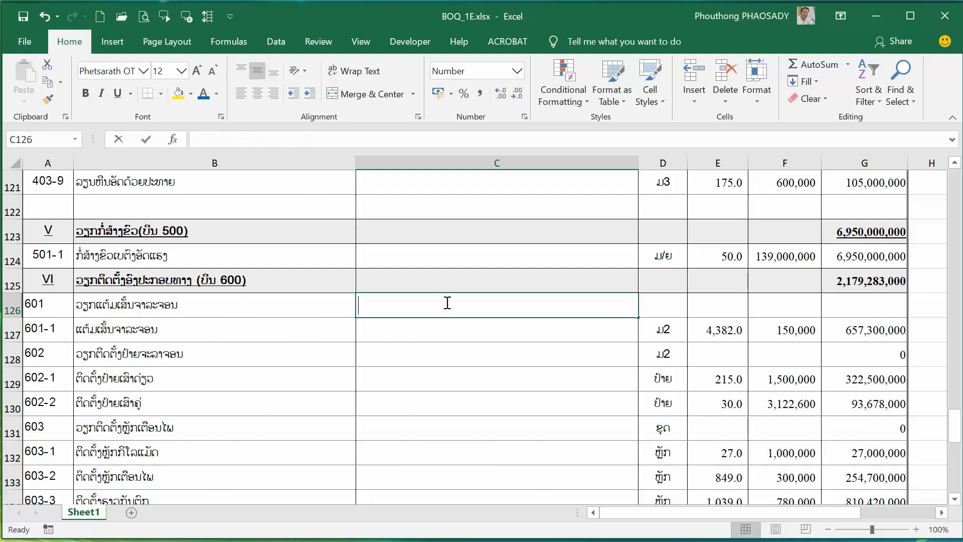
text(=trans)
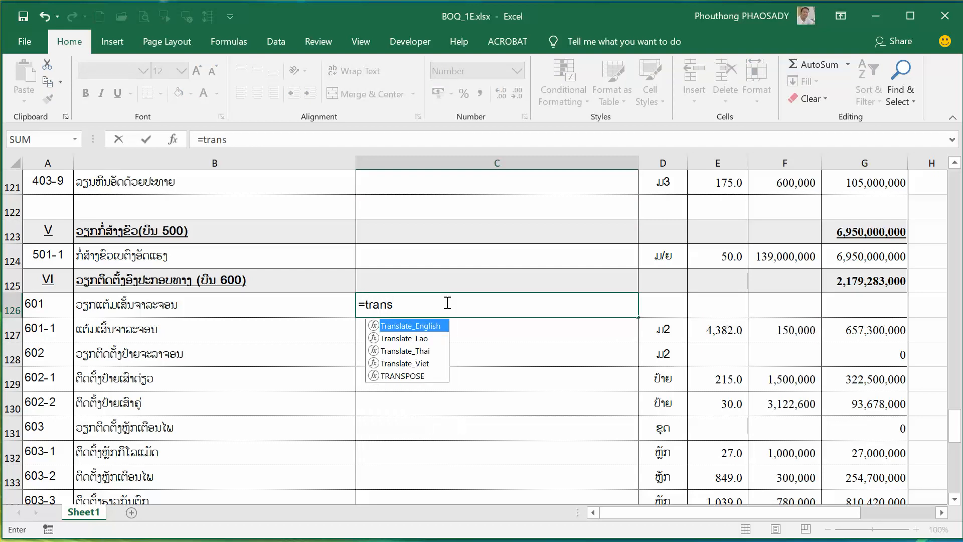
double_click(431, 326)
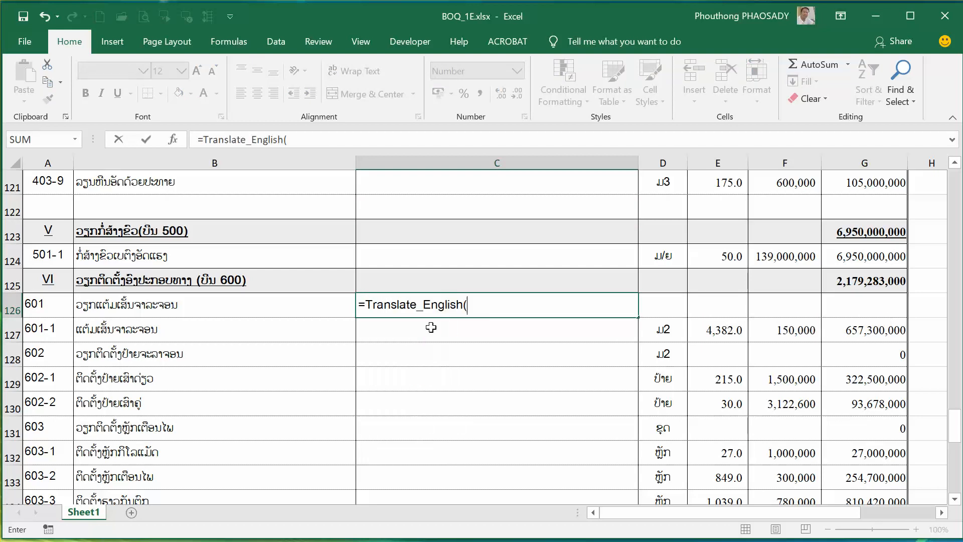
click(183, 309)
text())
key(Return)
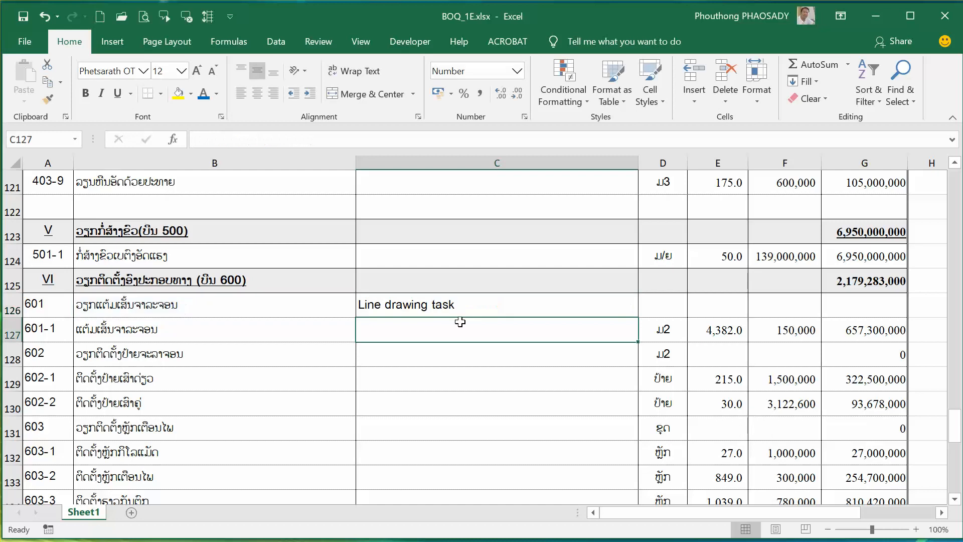
Step: Try to fill the translation formula from C126 down column C through the section VI items and the summary rows
click(479, 301)
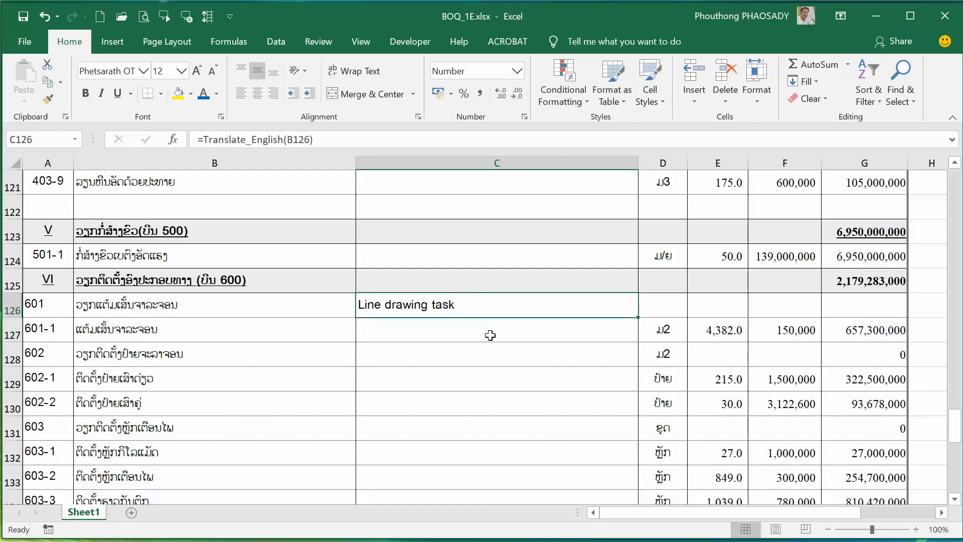
double_click(639, 316)
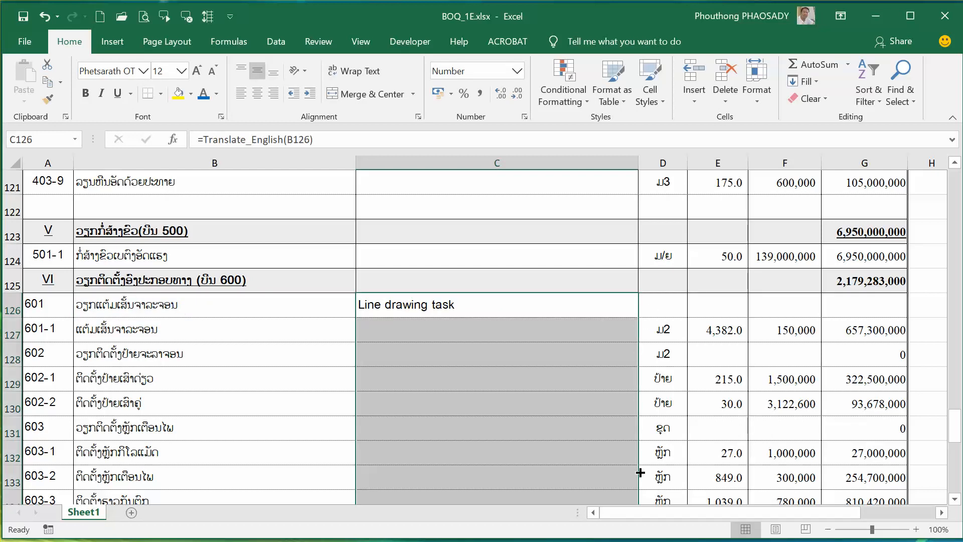
double_click(536, 345)
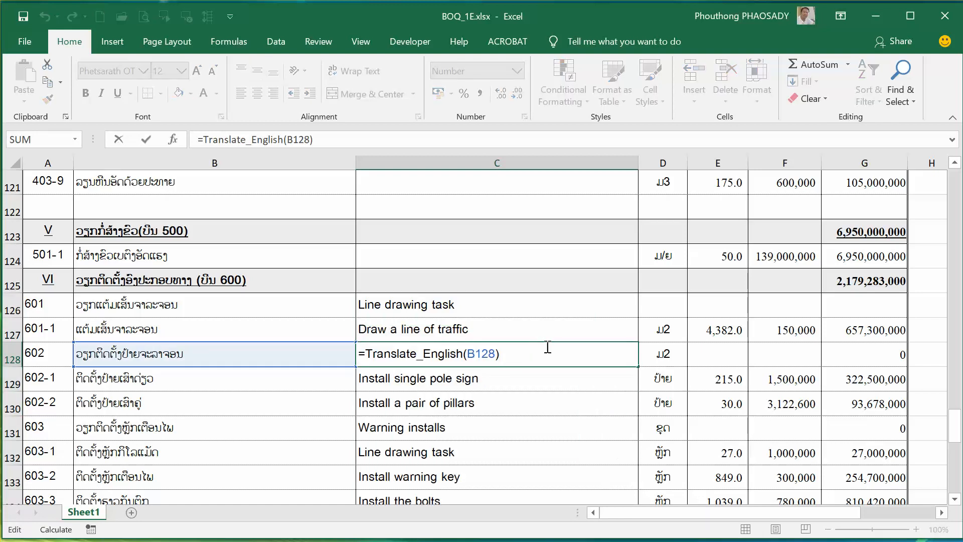
click(548, 393)
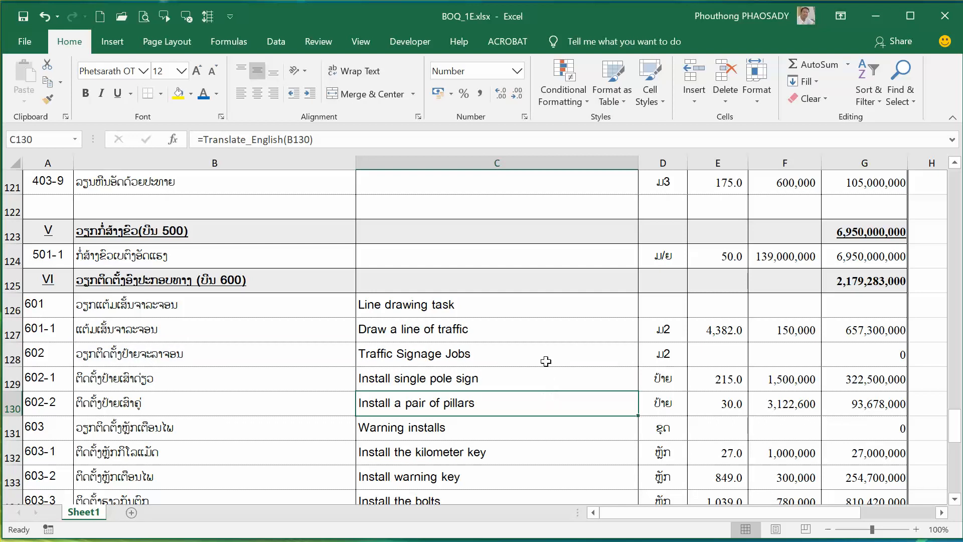
scroll(537, 309, down, 4)
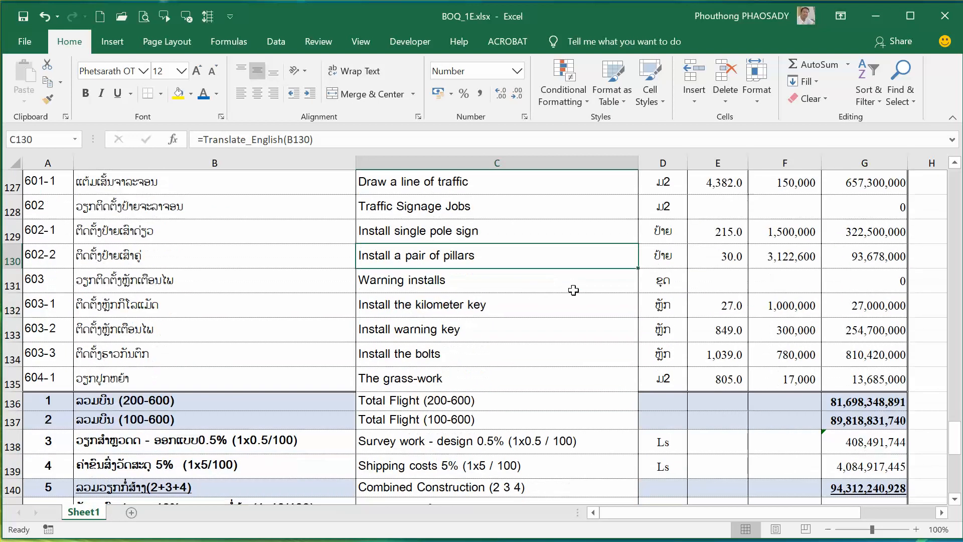
scroll(580, 295, down, 1)
scroll(577, 293, up, 3)
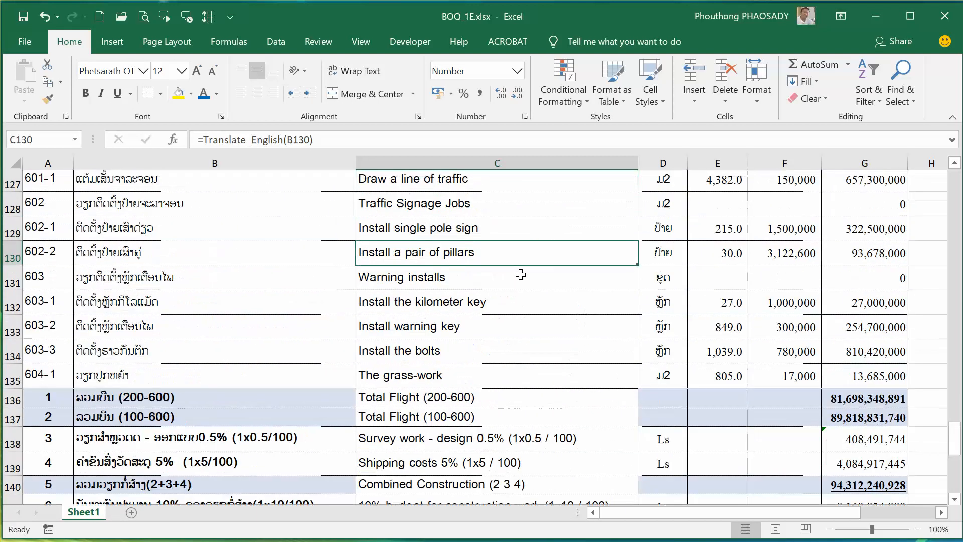
Step: Undo the edit in C128 and the fill of the translation formula below C126
click(45, 17)
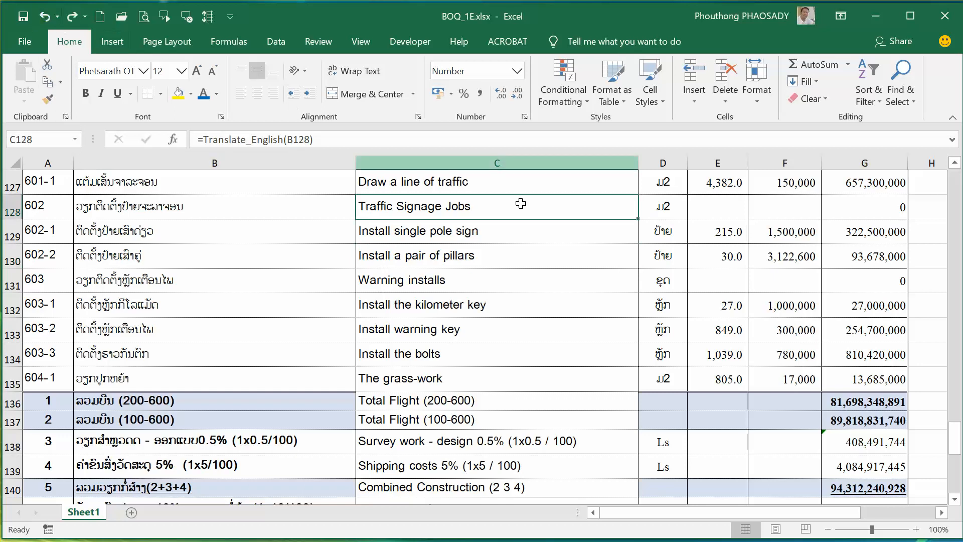
scroll(522, 243, up, 2)
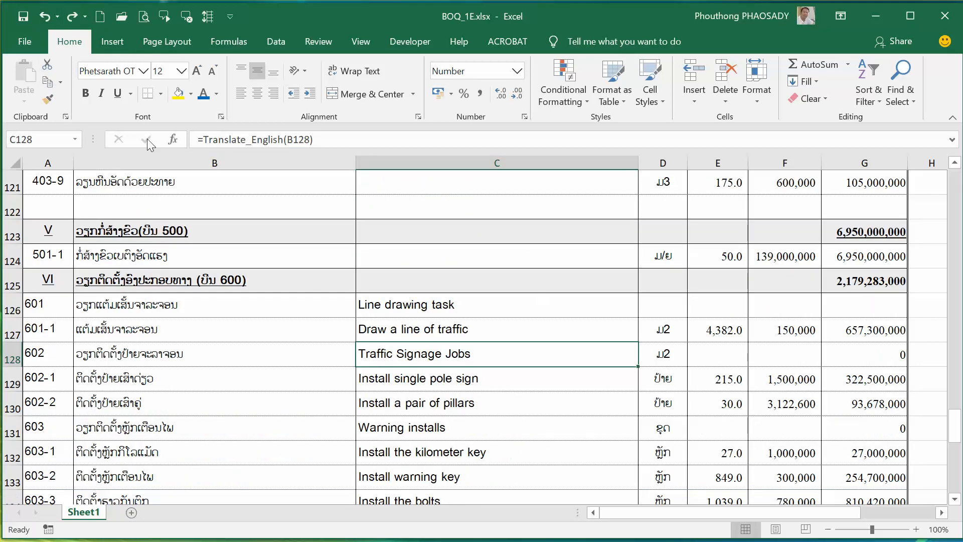
click(45, 17)
Step: Fill the translation formula from C126 down to C135, covering only the section VI work items
click(612, 303)
scroll(580, 333, down, 1)
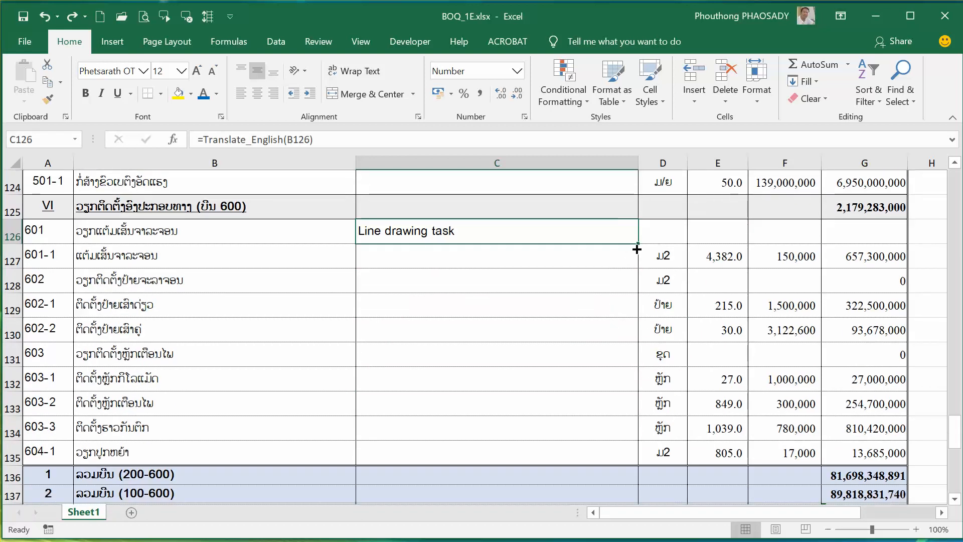
drag(639, 244, 556, 366)
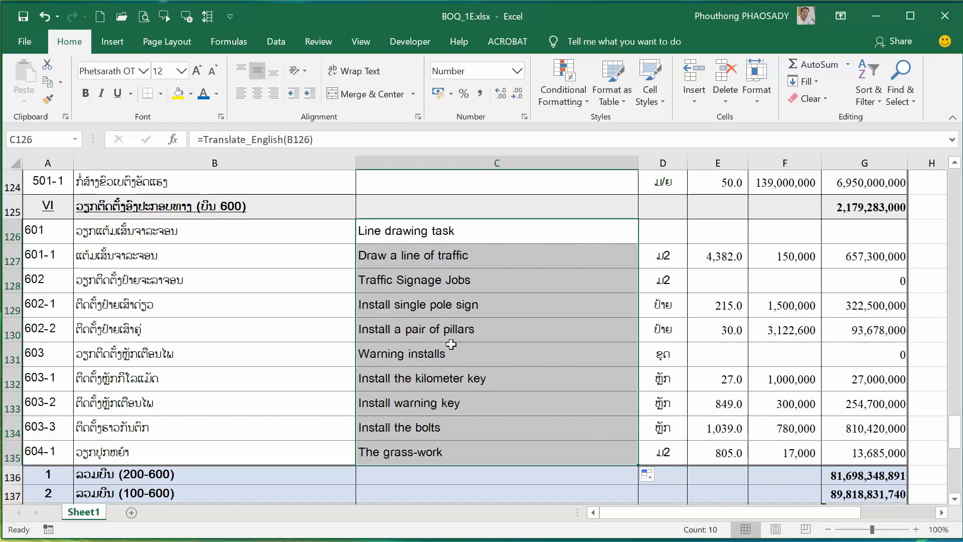
Step: Compare the Lao descriptions of the section VI work items with their English translations in column C
click(522, 288)
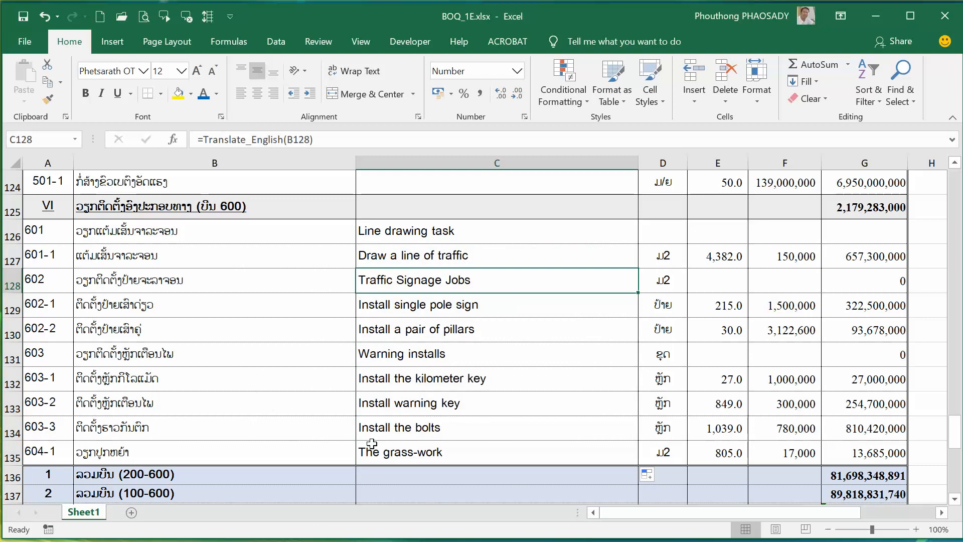
click(535, 449)
scroll(596, 439, down, 1)
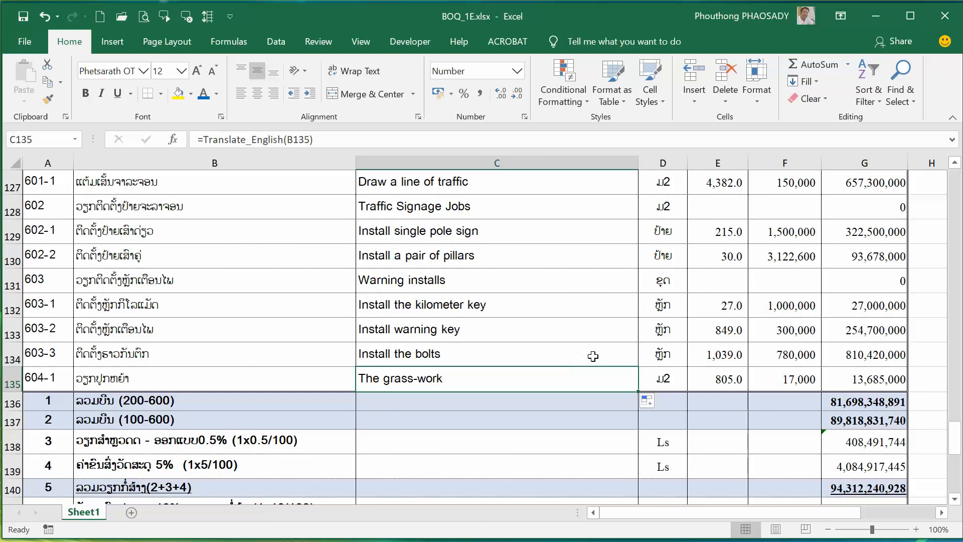
click(499, 323)
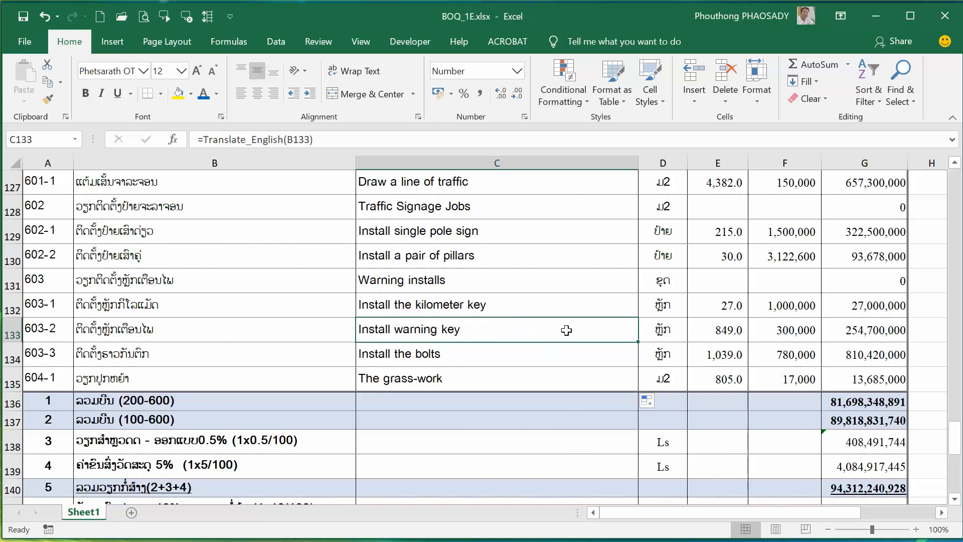
click(533, 302)
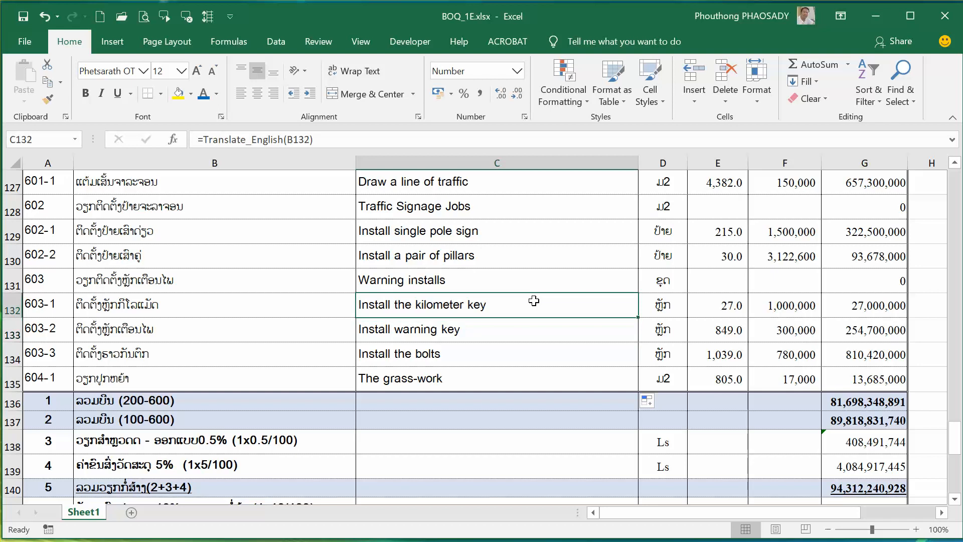
click(539, 281)
Step: Enter the formula =Translate_English(B138) in cell C138 to translate the description of summary item 3
scroll(539, 280, down, 2)
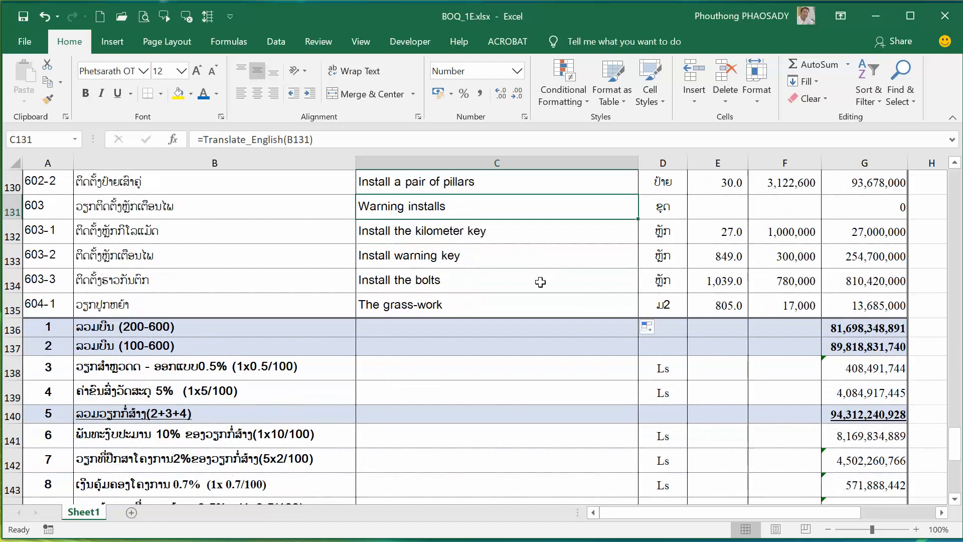
click(507, 294)
text(=)
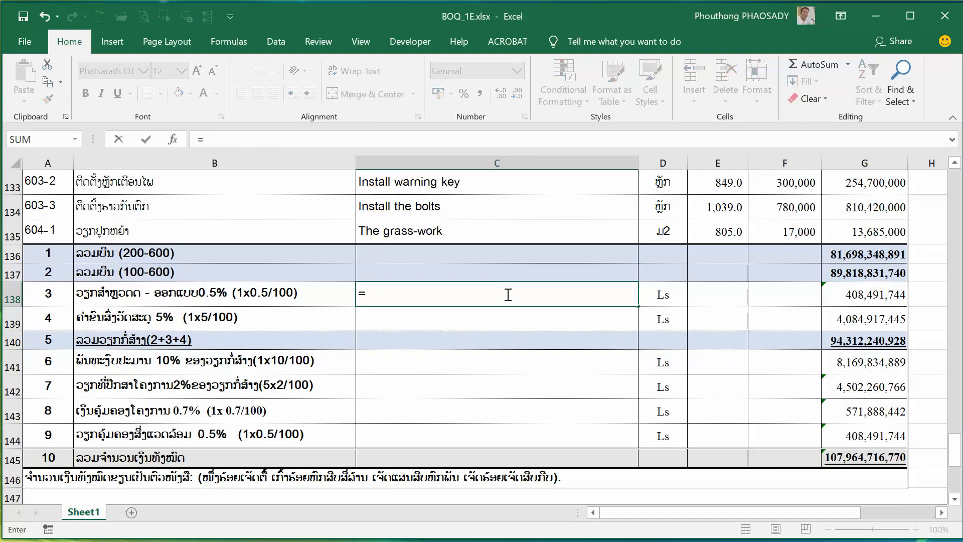
text(trans)
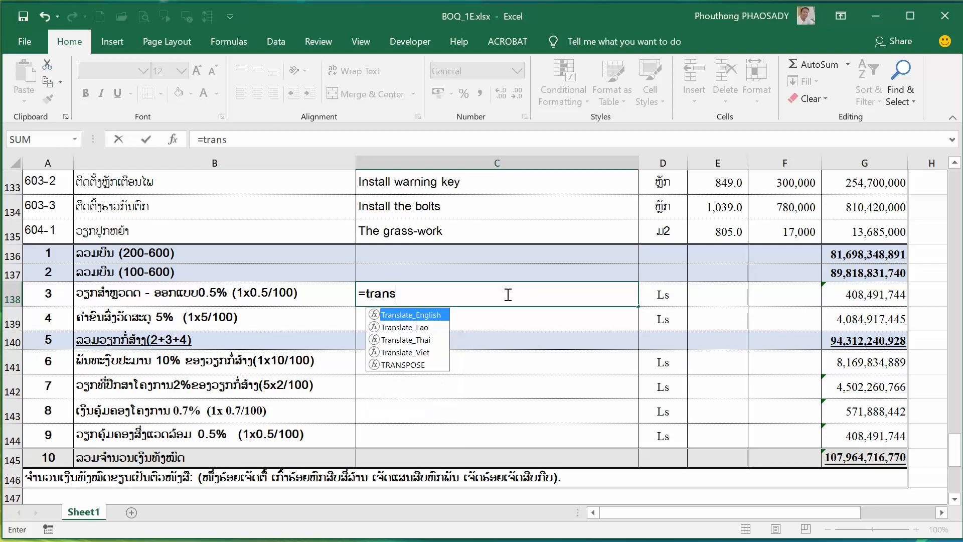
double_click(426, 316)
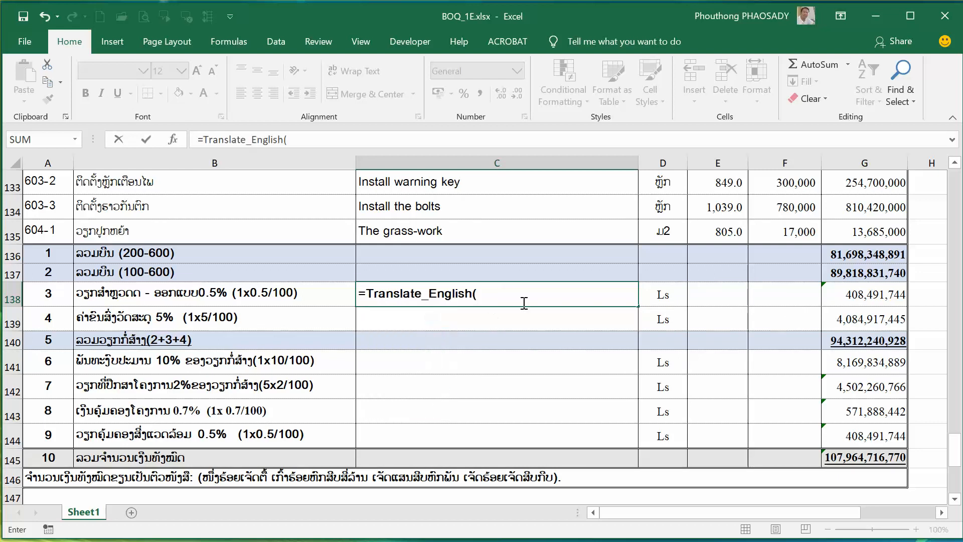
click(155, 300)
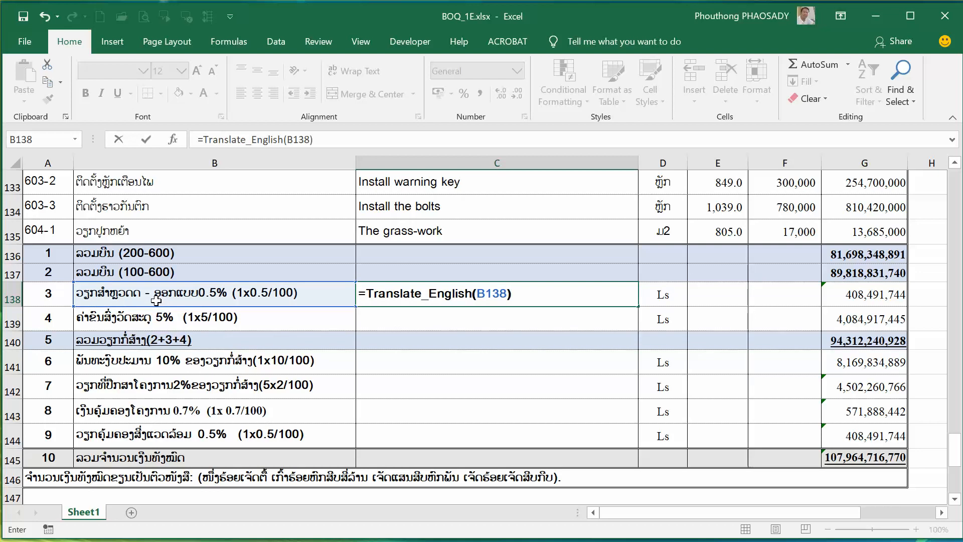
key(ctrl+Return)
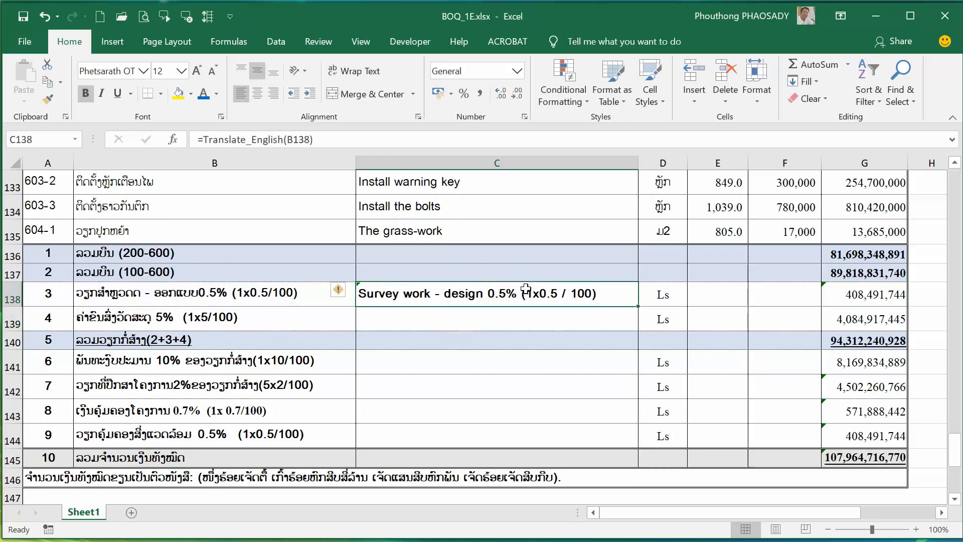
Step: Fill the translation formula from C138 down to C144 for the remaining summary items and check the resulting translations
drag(637, 306, 620, 430)
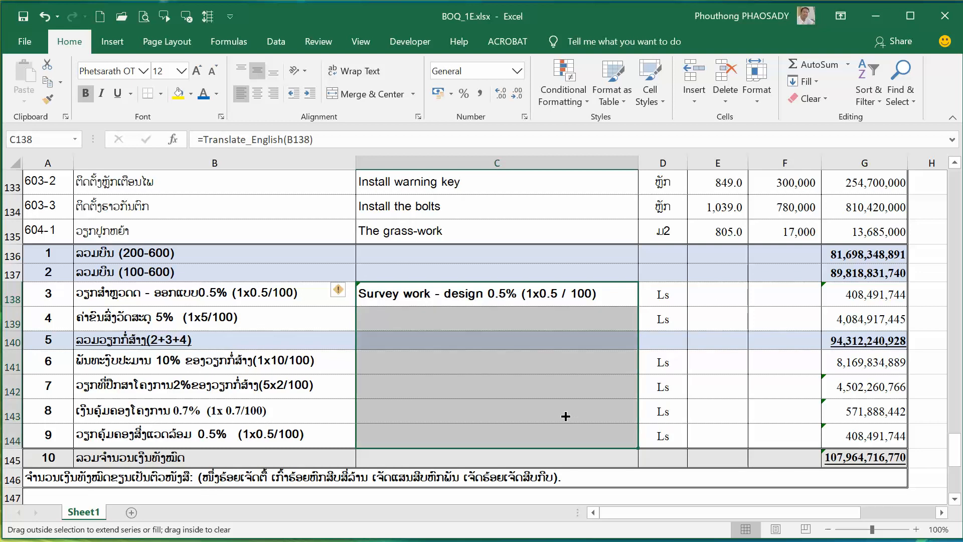
drag(564, 408, 561, 404)
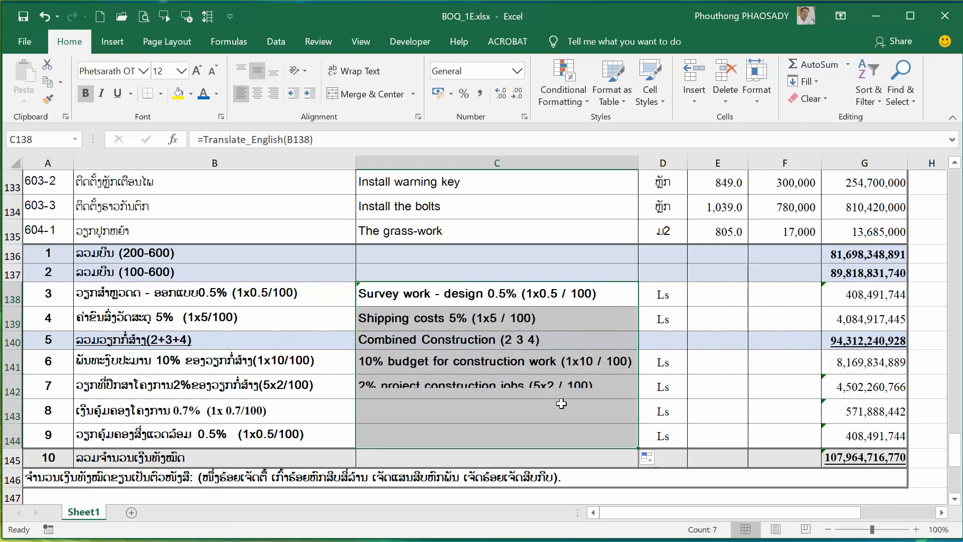
click(625, 436)
key(Down)
key(Down)
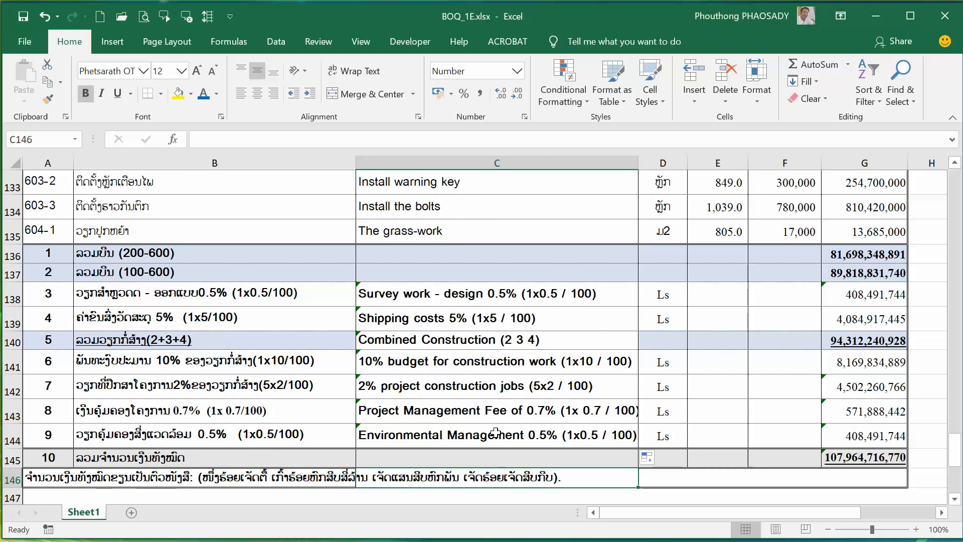
click(470, 413)
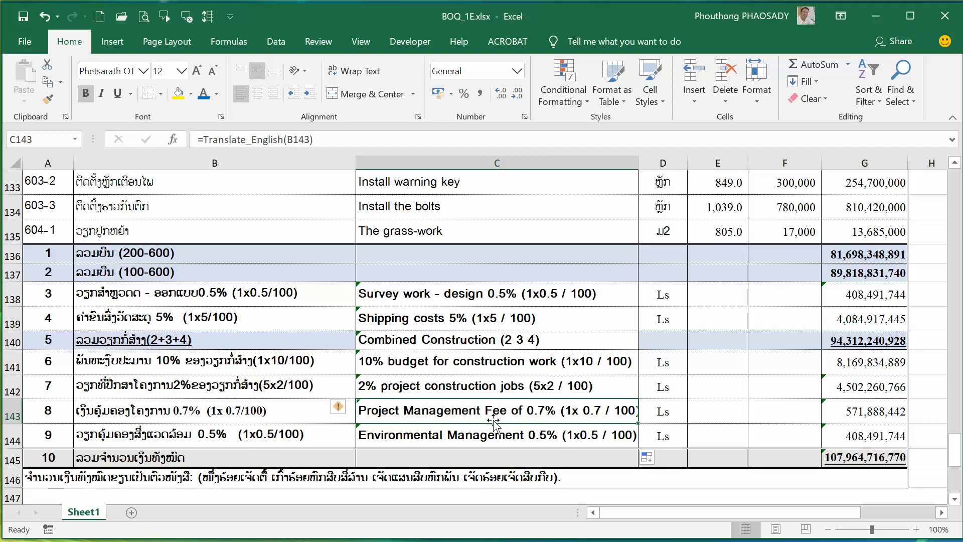
click(527, 393)
click(512, 362)
click(503, 345)
Step: Enter the formula =Translate_English(A149) in cell B150 to translate the project signature heading
scroll(321, 373, down, 3)
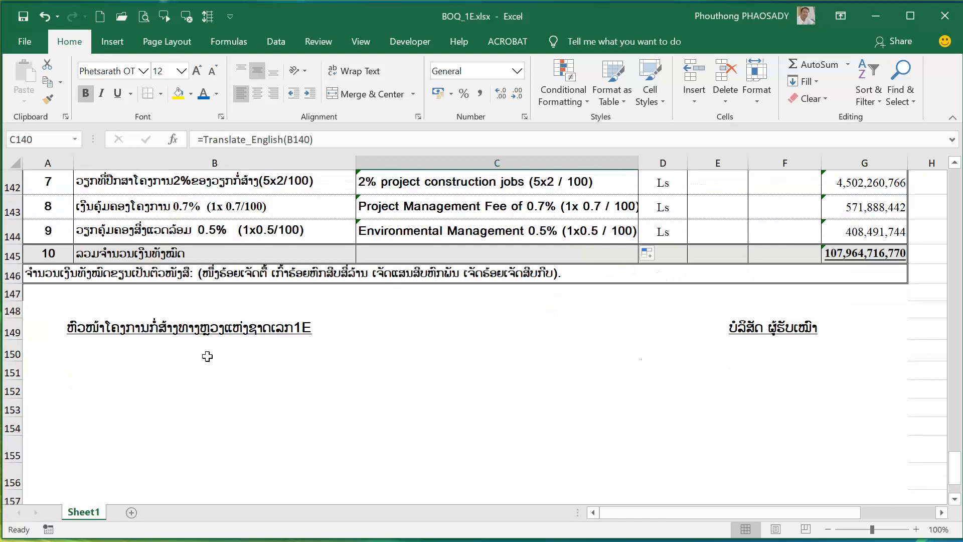
click(193, 355)
text(=tra)
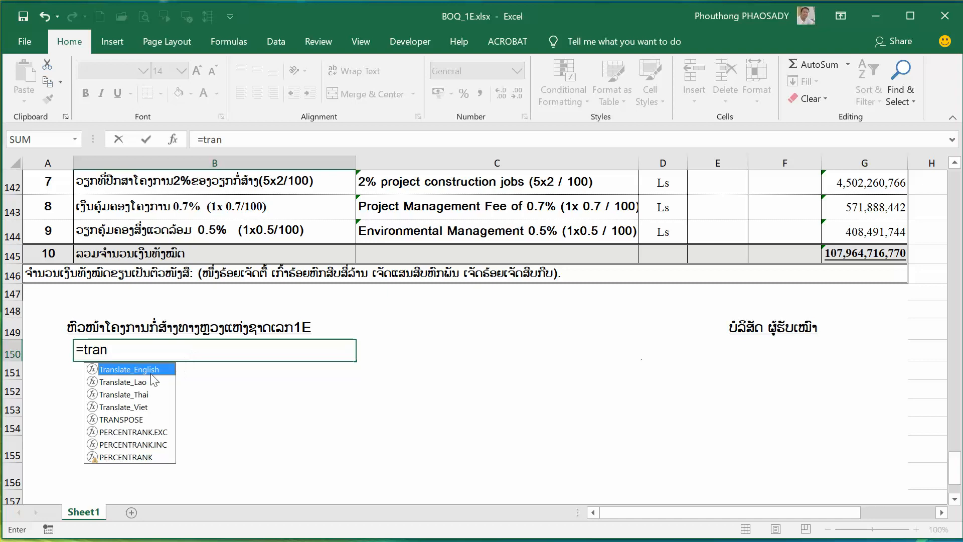
text(n)
key(Tab)
click(168, 328)
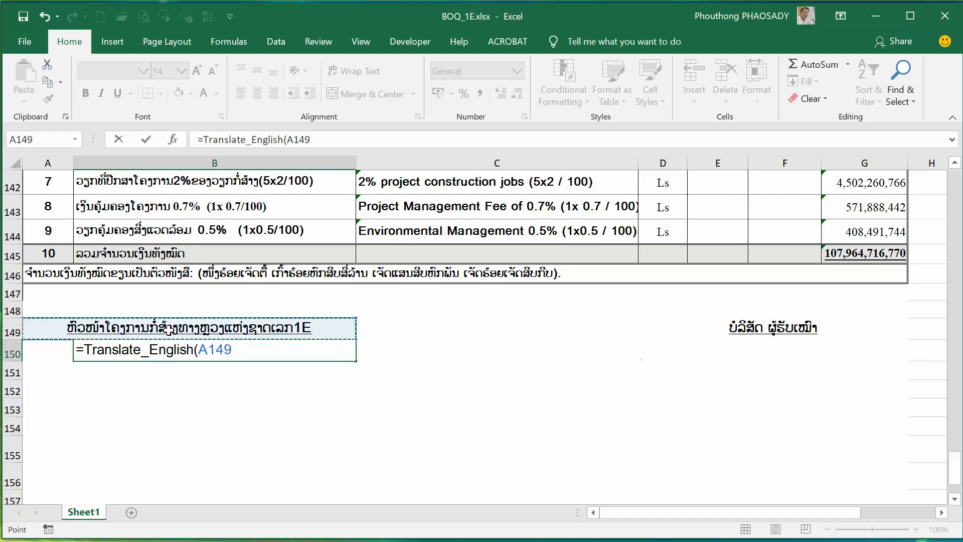
text())
key(Return)
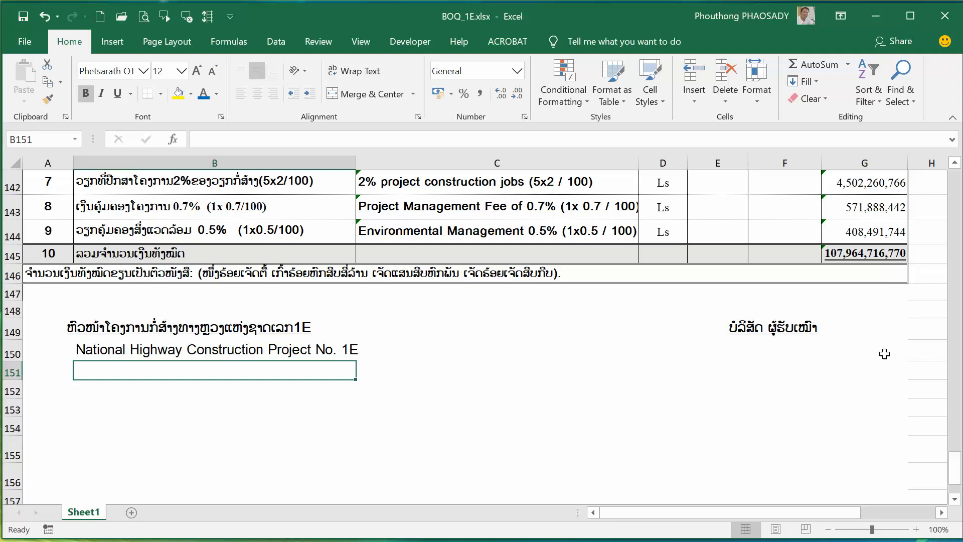
Step: Enter the formula =Translate_English(D149) in the merged cell D150 to translate the contractor signature heading
click(777, 346)
text(=tran)
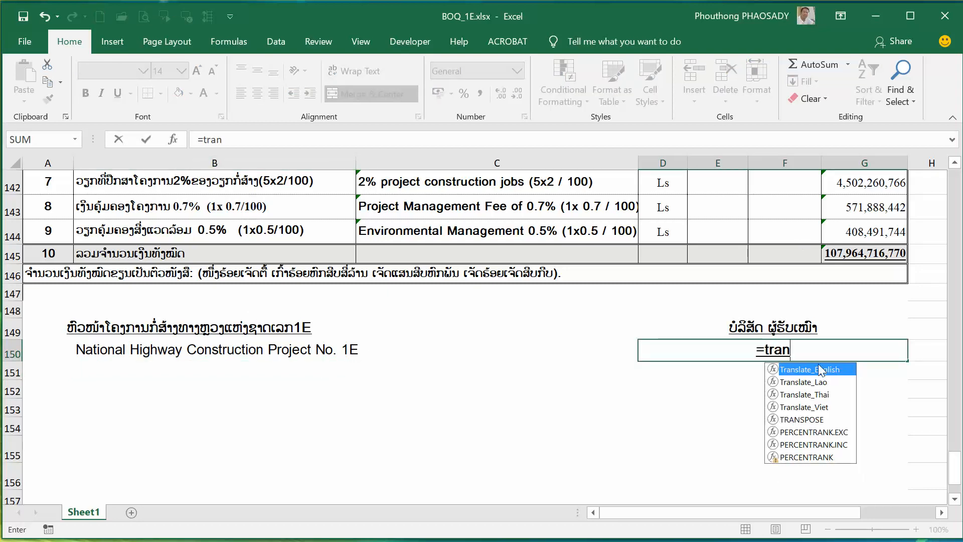
double_click(820, 369)
click(792, 327)
text())
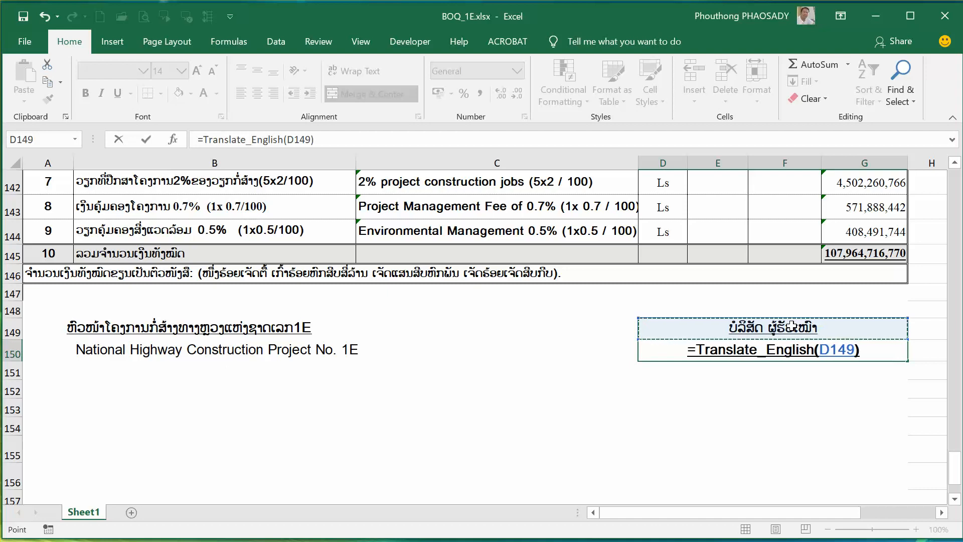
key(Return)
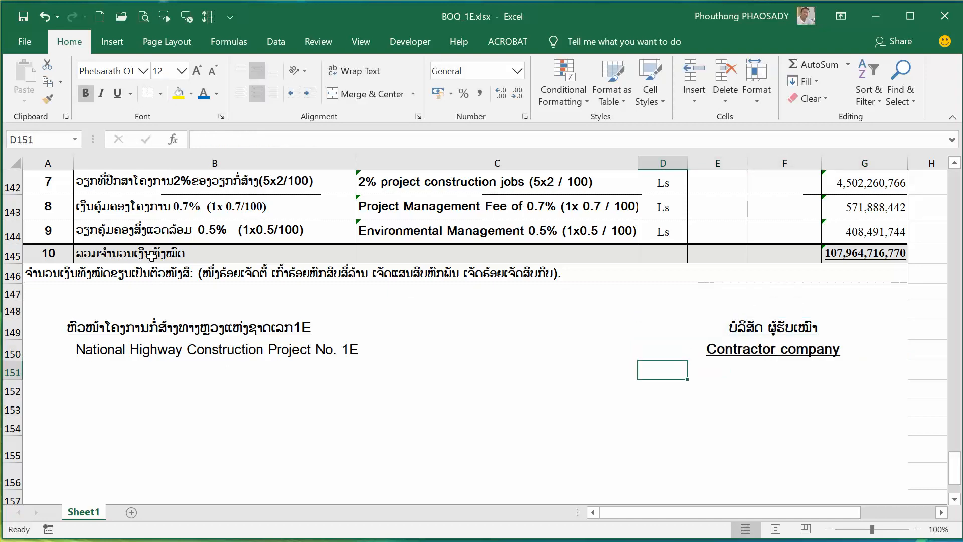
Step: Examine the Lao amount-in-words line in row 146 and the grand total in cell G145
click(226, 276)
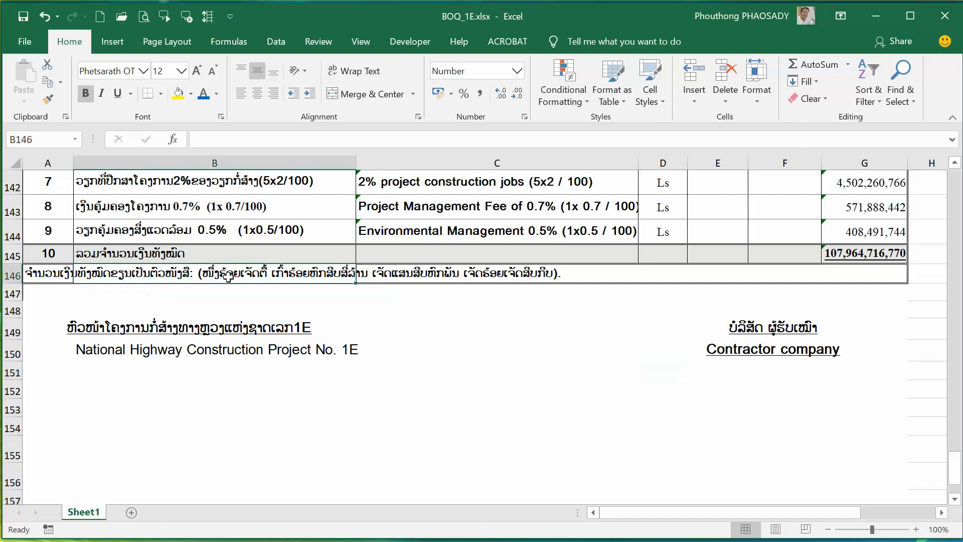
double_click(214, 273)
key(Tab)
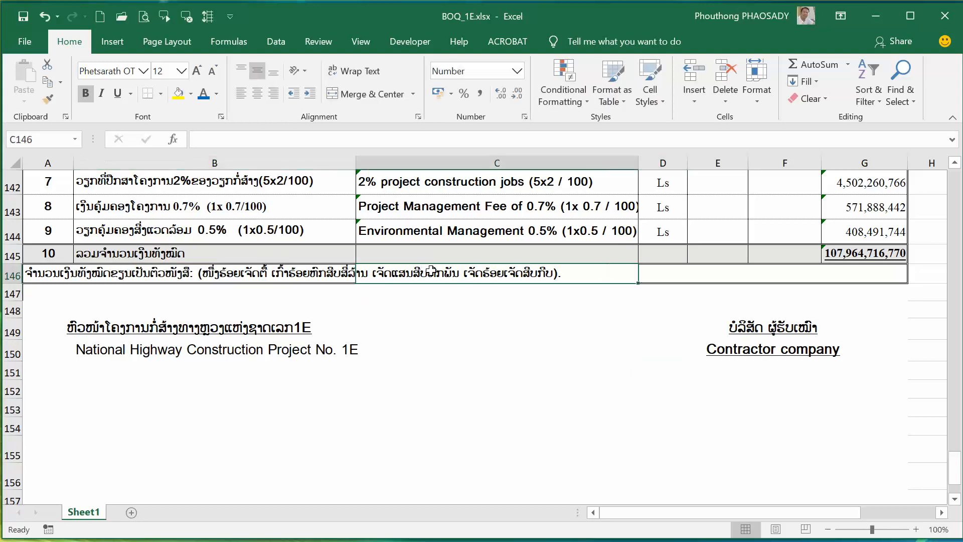
click(31, 277)
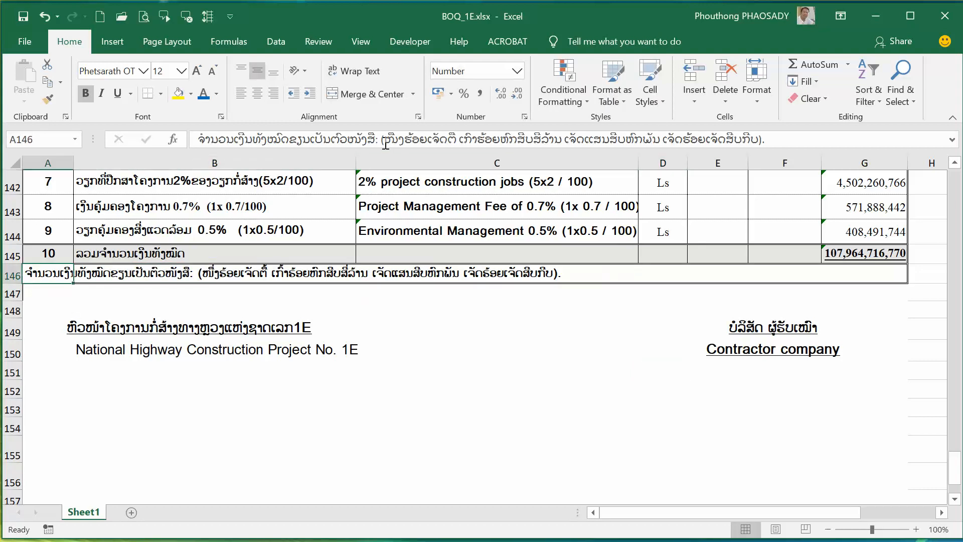
drag(380, 143, 776, 143)
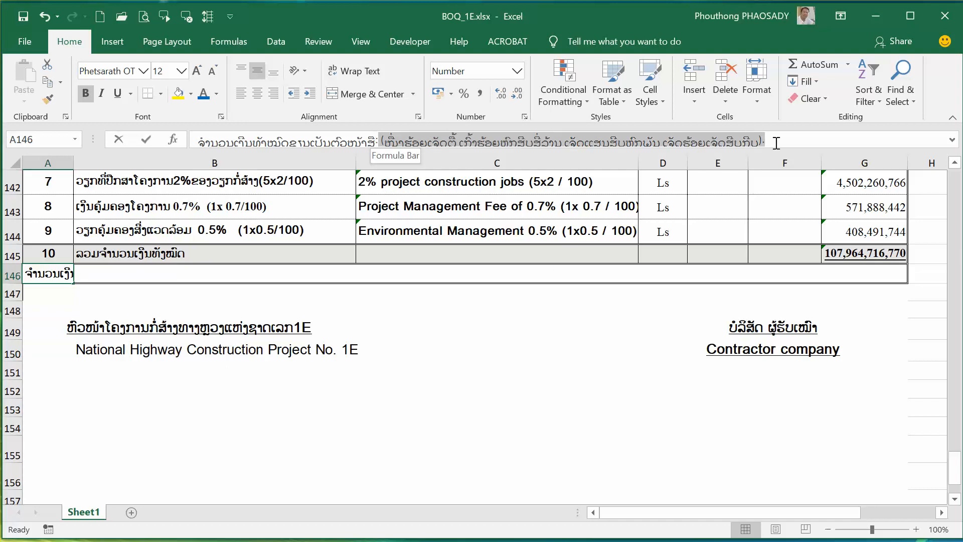
key(Escape)
click(855, 252)
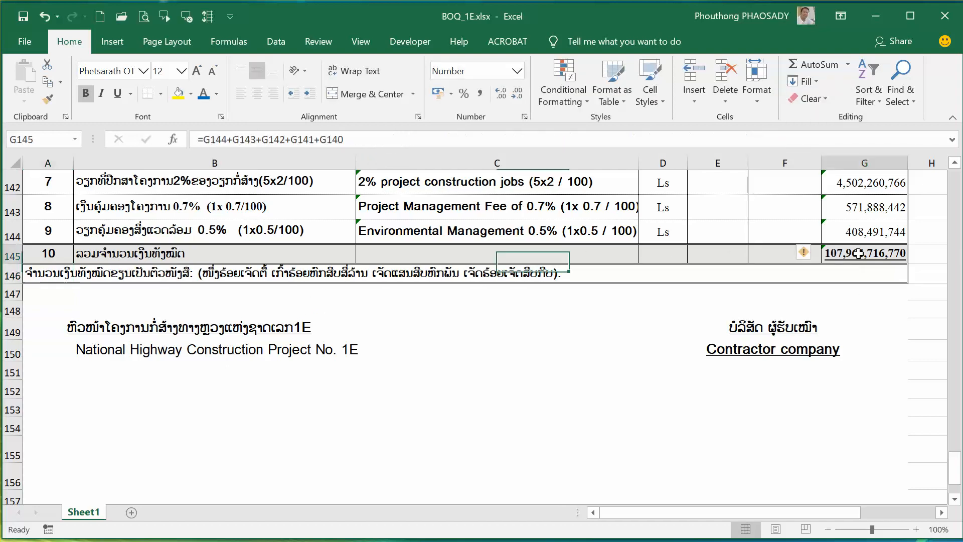
click(852, 306)
click(852, 294)
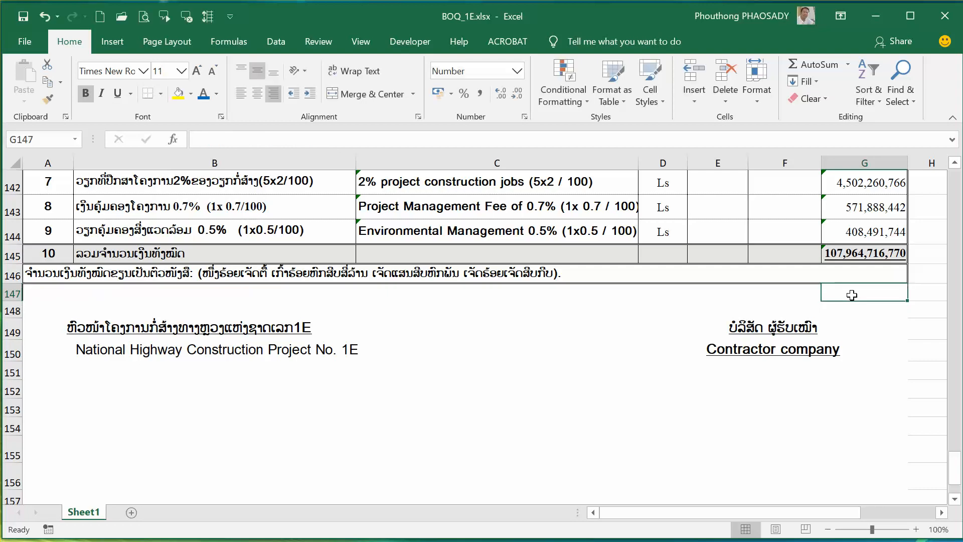
text(=tran)
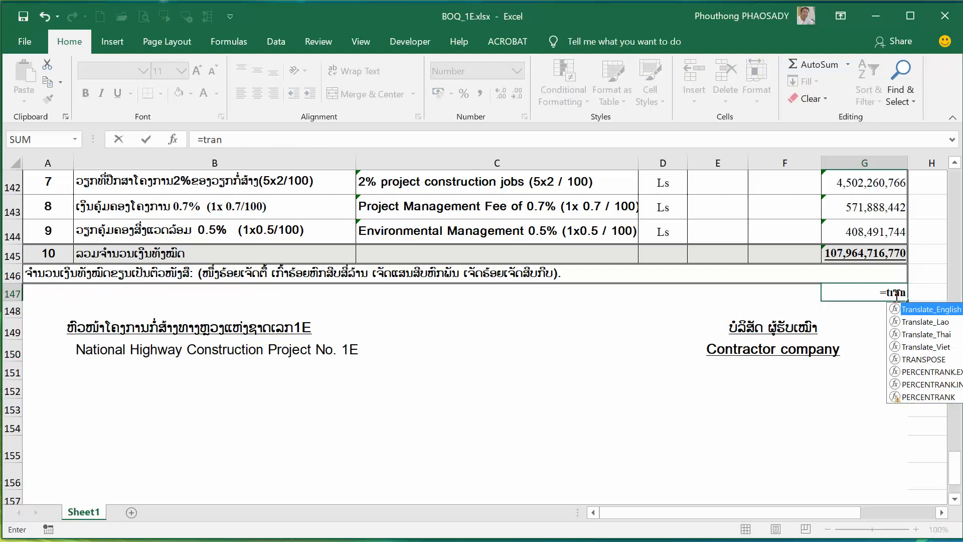
click(783, 424)
drag(762, 516, 828, 507)
Step: Enter the formula =Eng_Word(G145) in cell G147 to spell out the grand total in English words
click(530, 291)
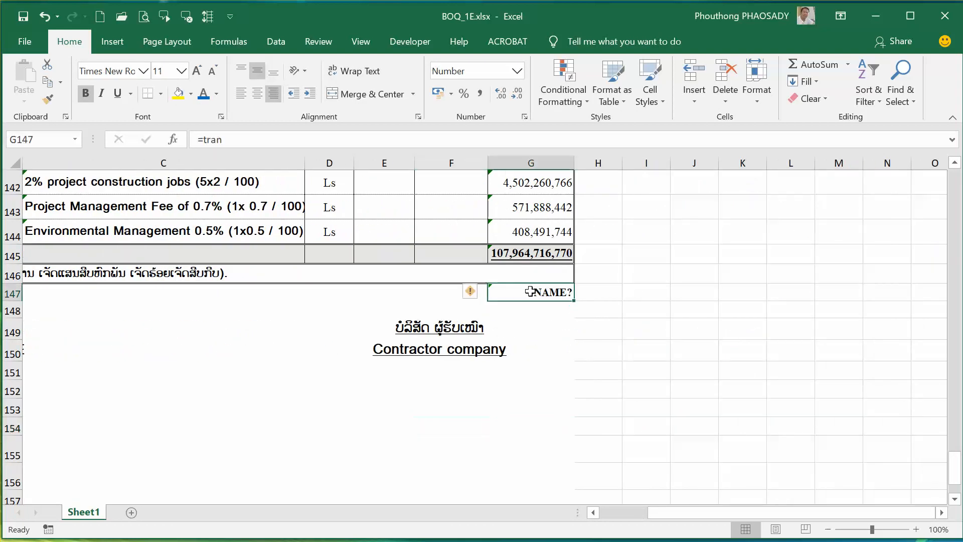
text(=tra)
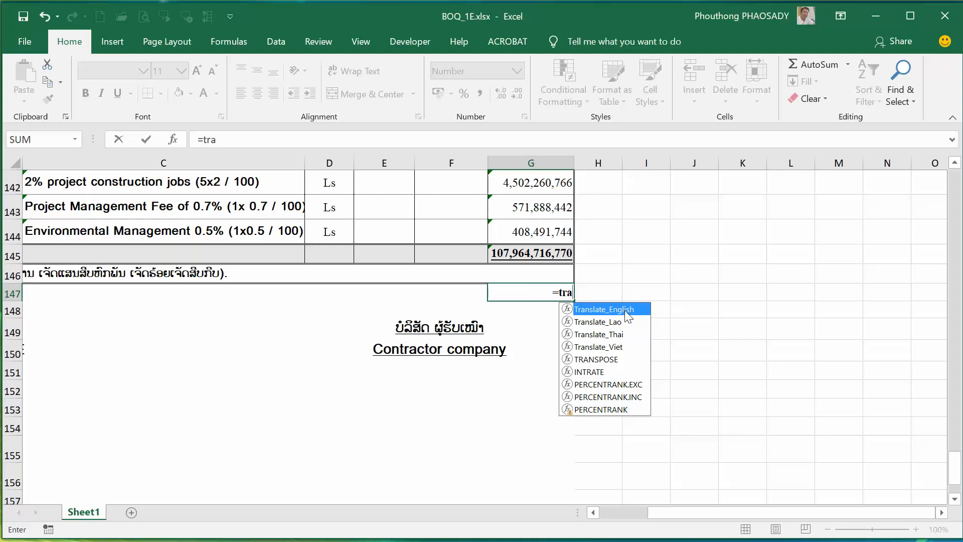
key(BackSpace)
key(BackSpace)
key(BackSpace)
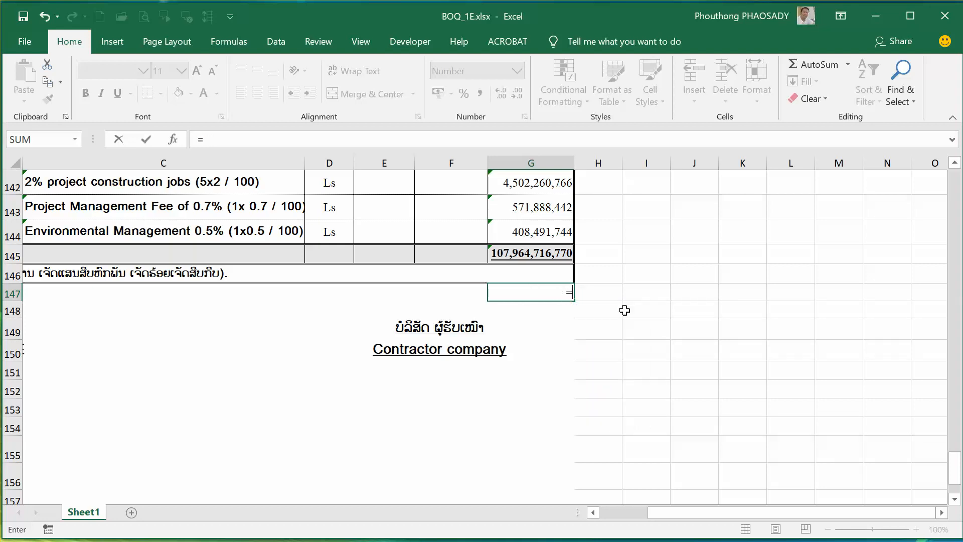
text(eng)
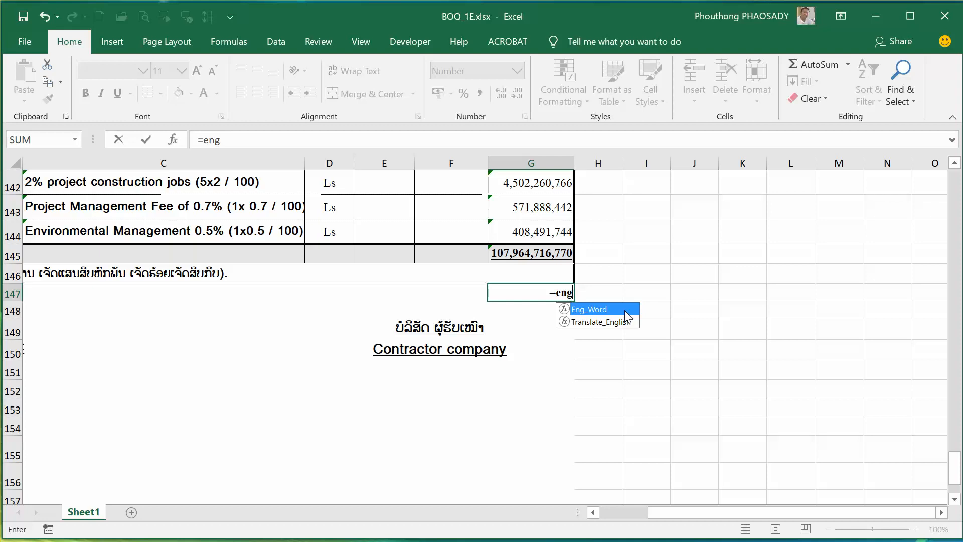
double_click(625, 309)
click(623, 309)
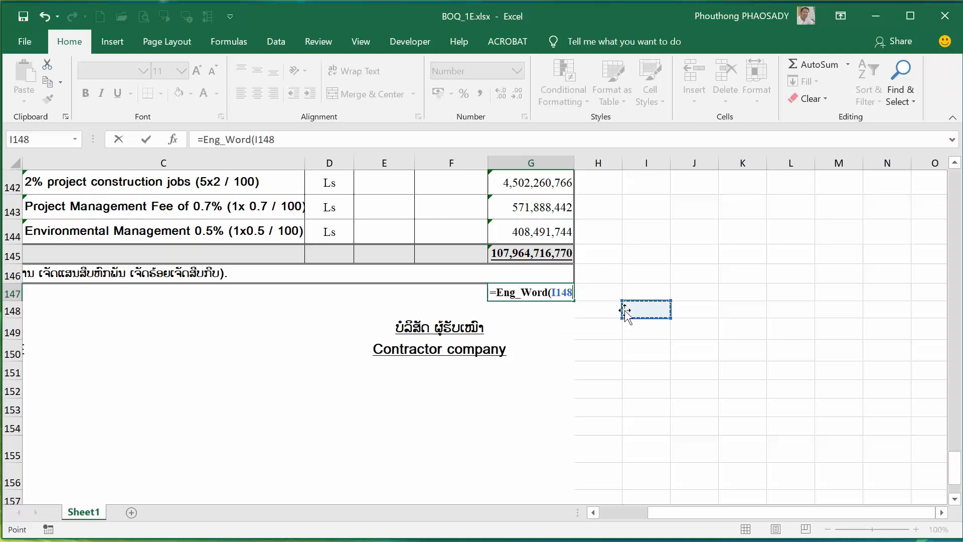
click(540, 257)
text())
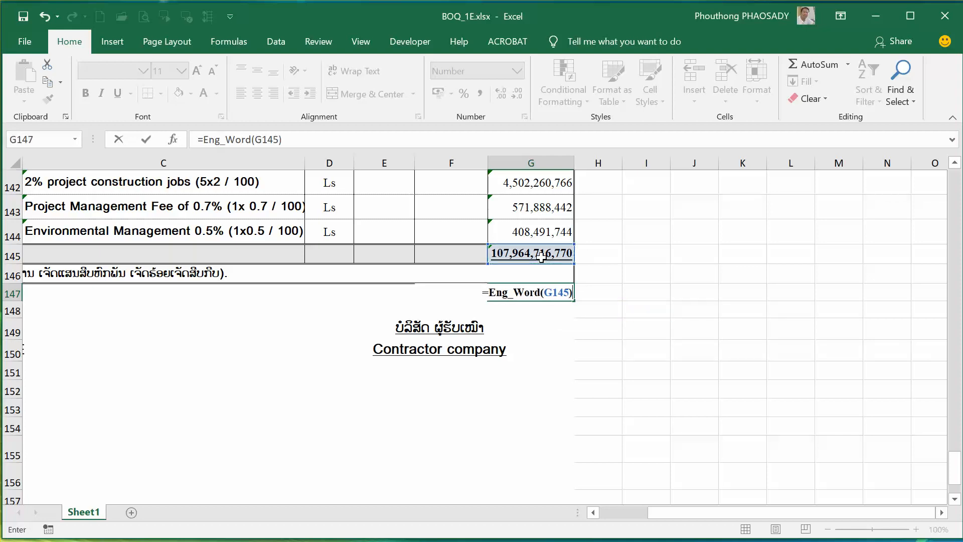
key(Return)
drag(641, 507, 669, 508)
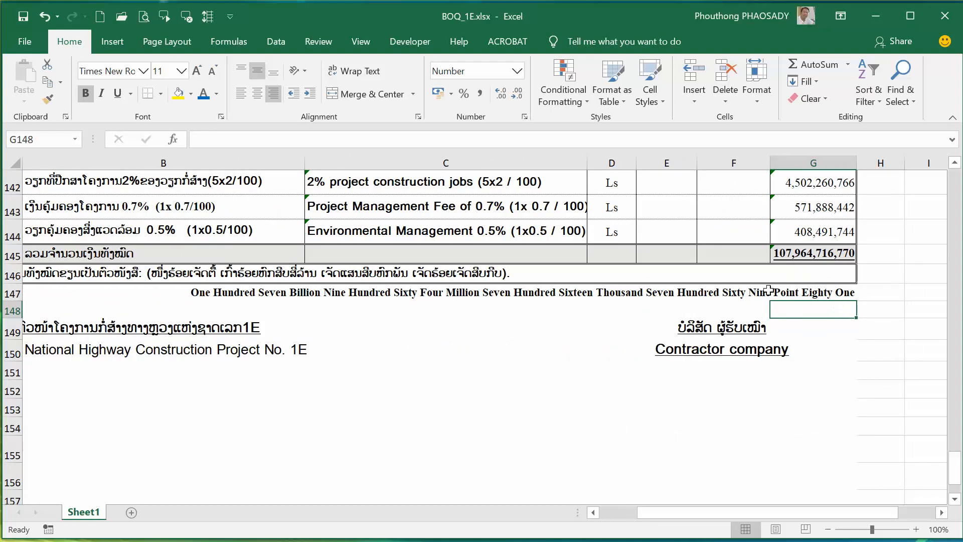
Step: Format the grand total in G145 with comma style and three decimal places, and widen column G to fit it
click(805, 293)
click(832, 252)
click(834, 159)
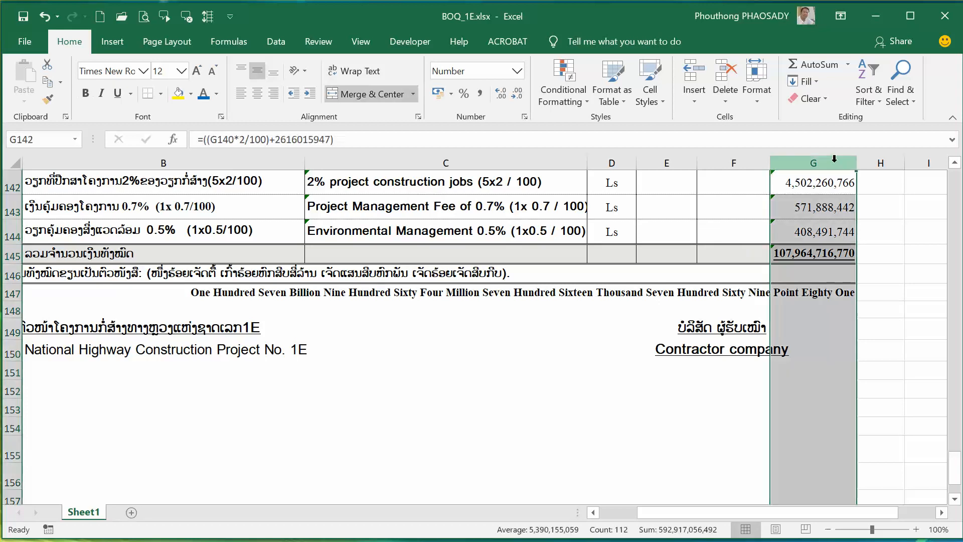
click(834, 258)
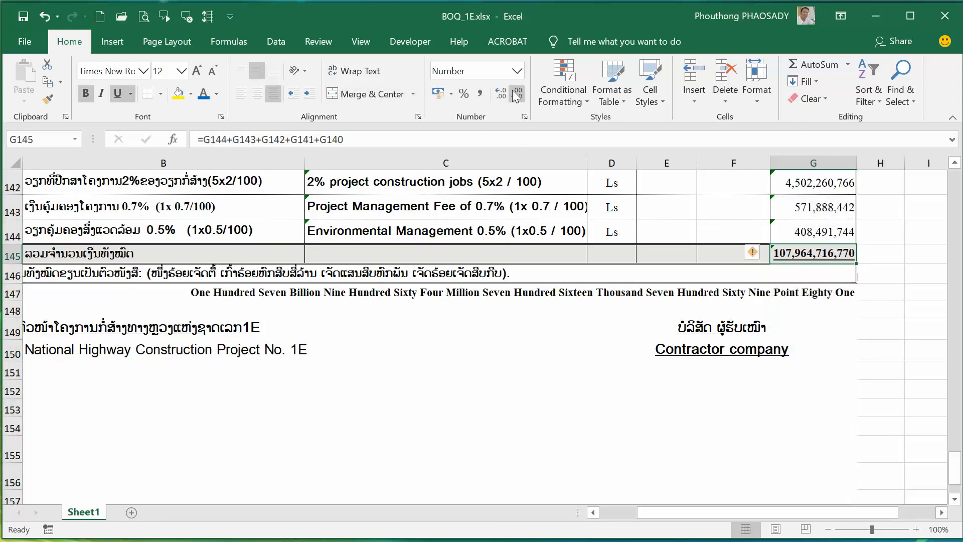
click(480, 93)
click(500, 94)
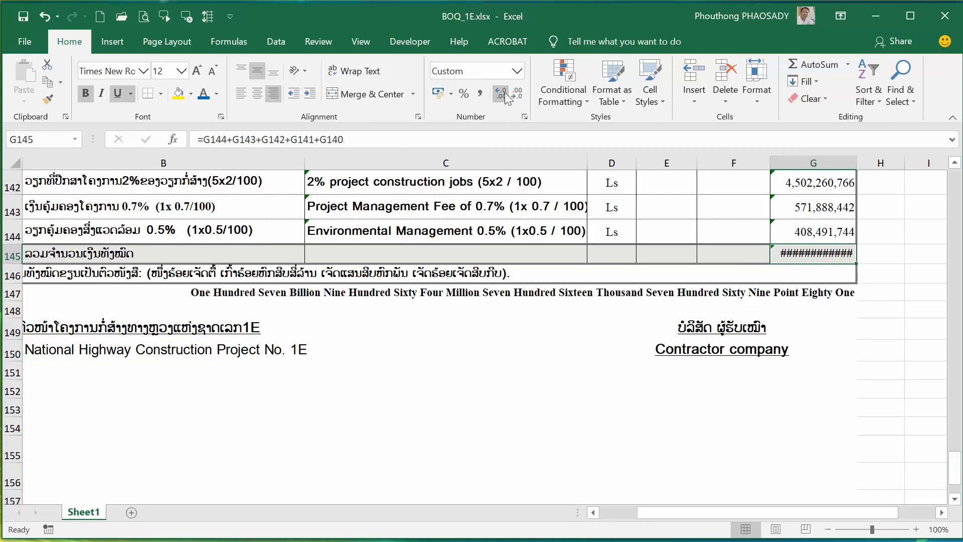
drag(854, 165, 893, 164)
click(852, 327)
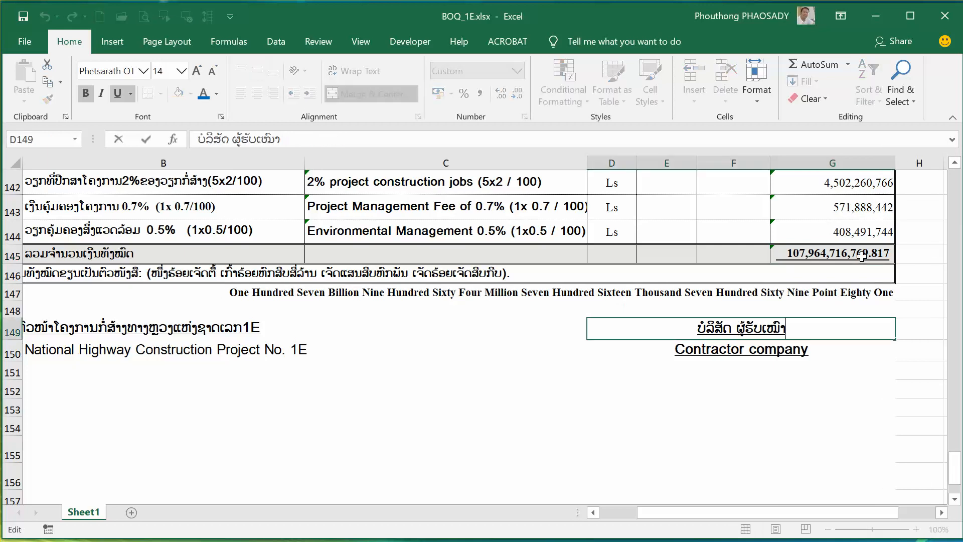
double_click(862, 253)
click(855, 296)
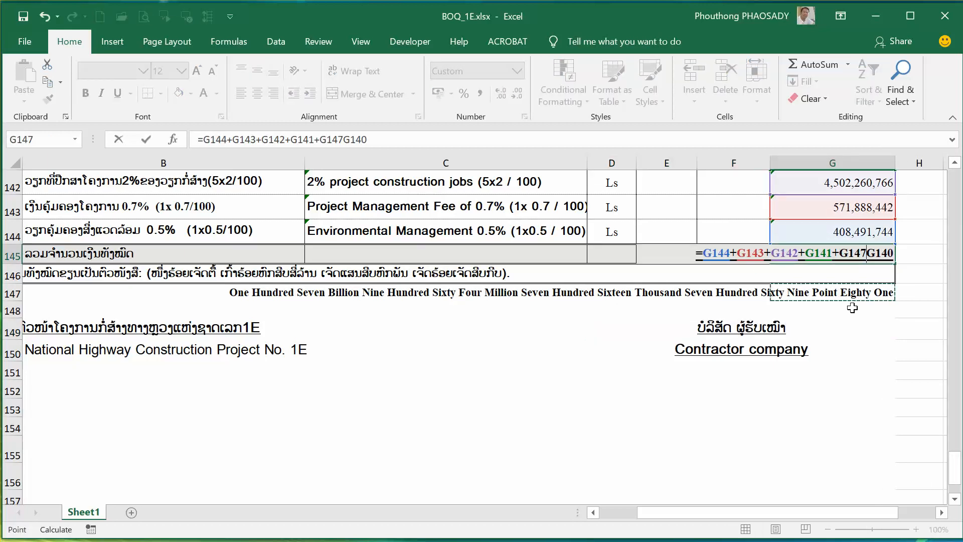
key(Escape)
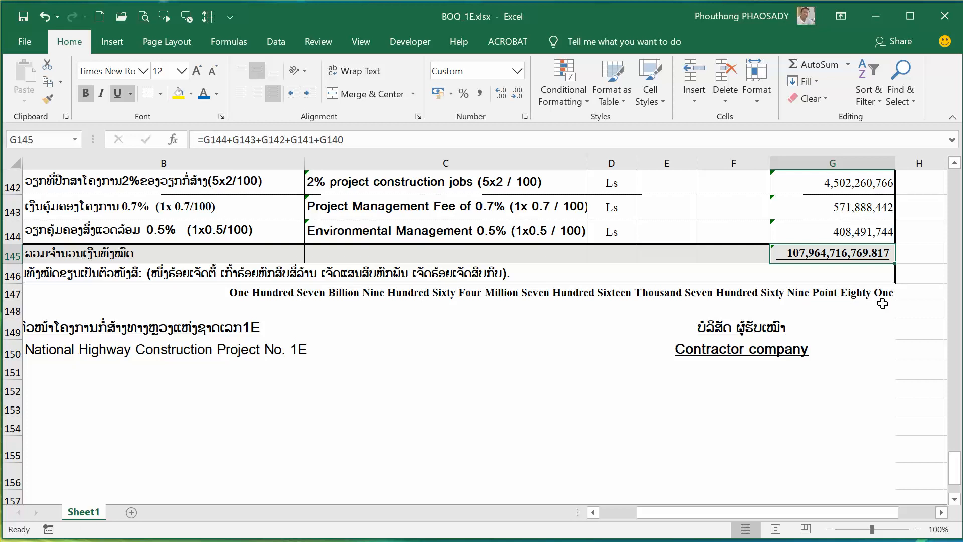
Step: Enter the formula =Lao_Word1(G145) in cell G148 to spell out the grand total in Lao words
click(847, 309)
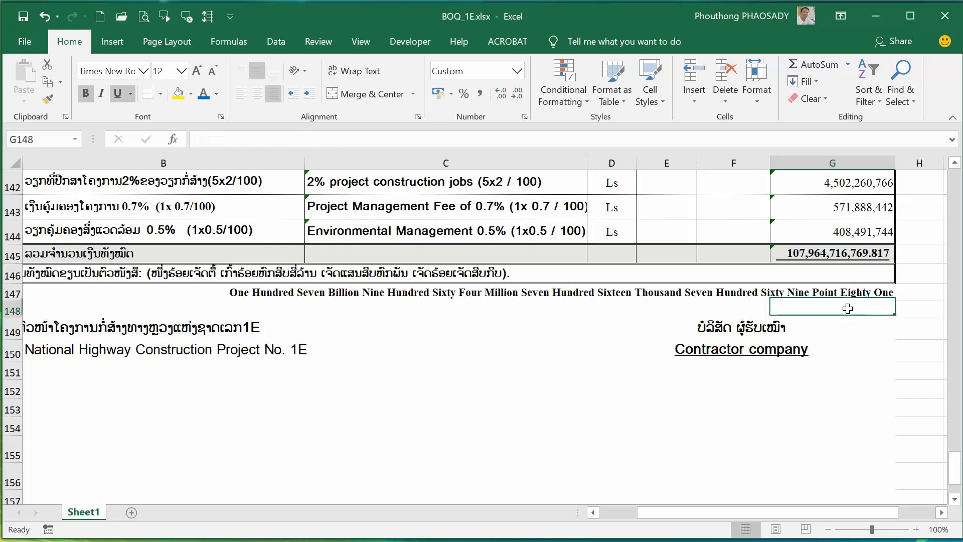
text(=)
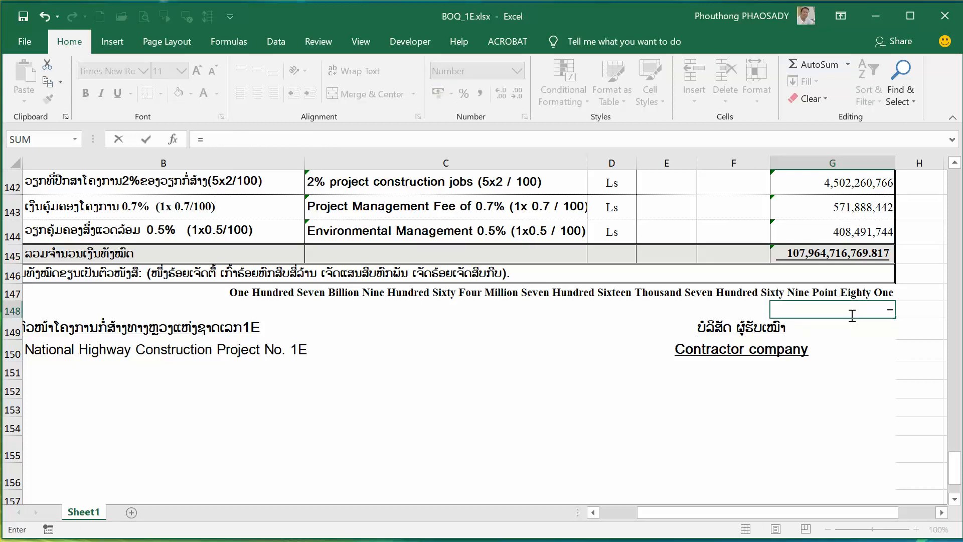
text(Lao)
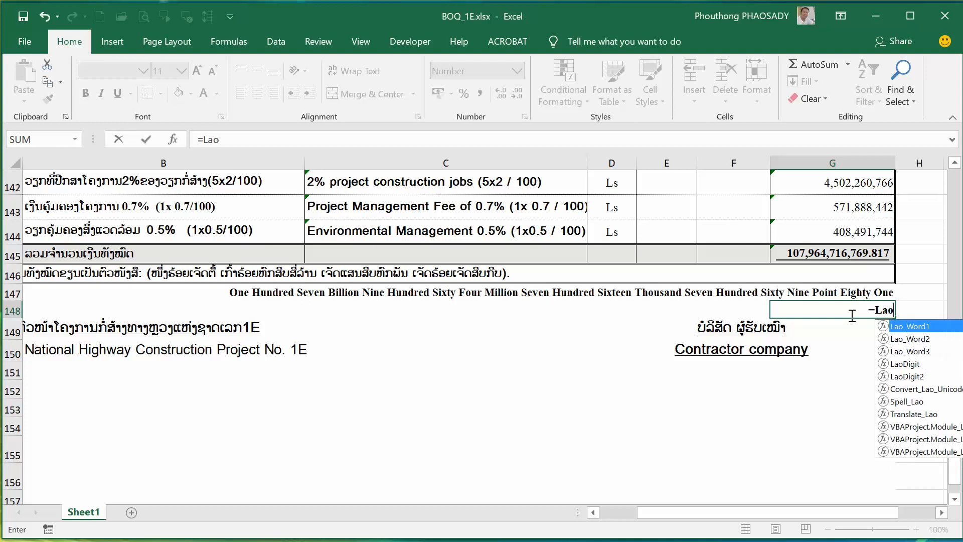
double_click(904, 327)
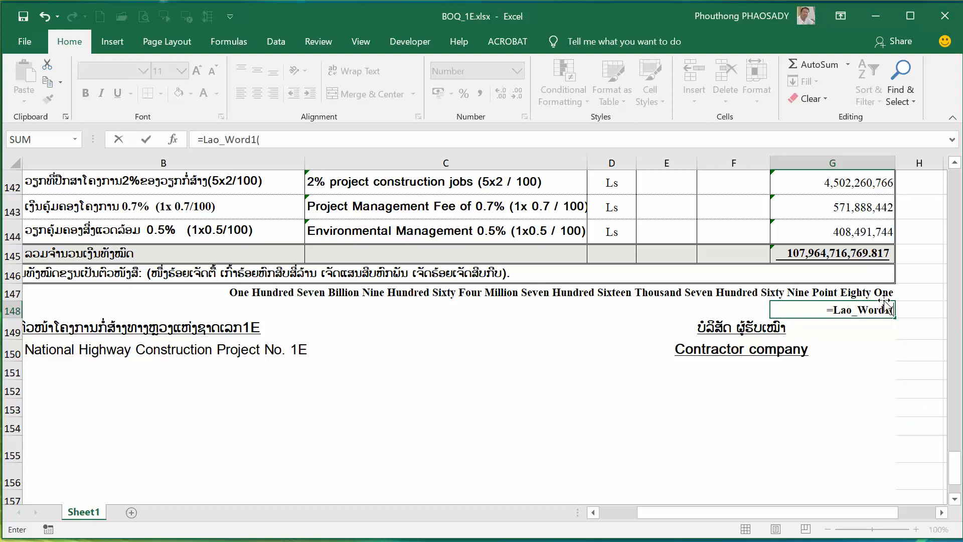
click(863, 251)
text())
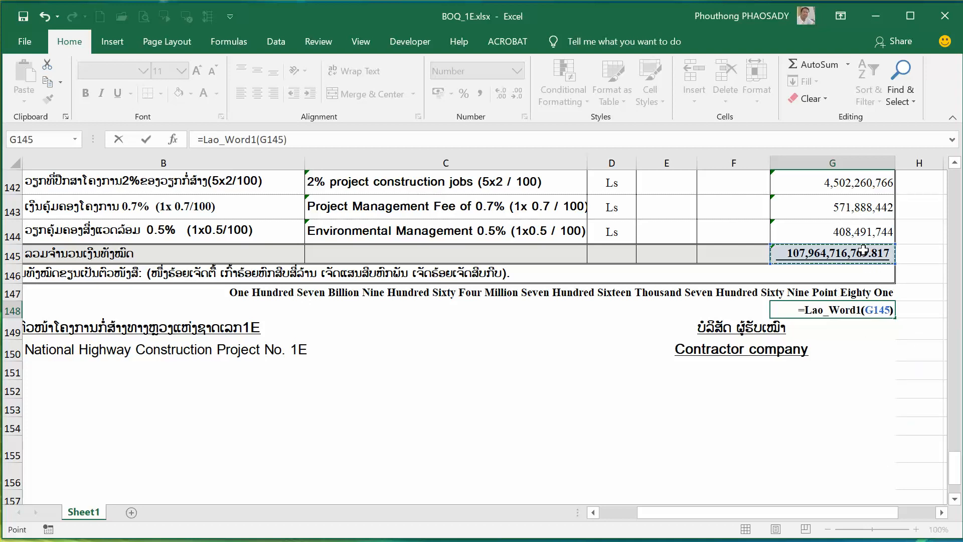
key(Return)
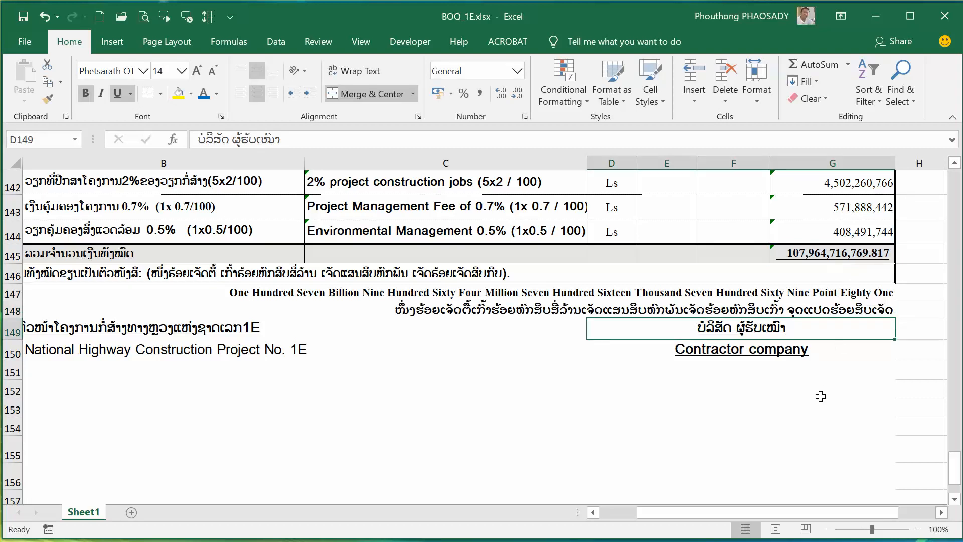
click(821, 403)
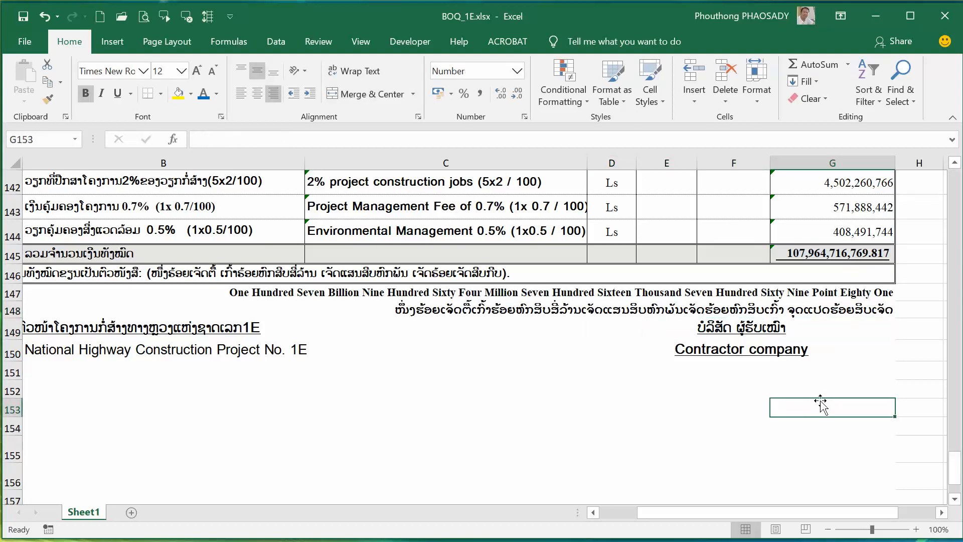
Step: Review the Lao amount in words in G148, the contractor heading translation in D150 and the translated summary rows above them
click(851, 308)
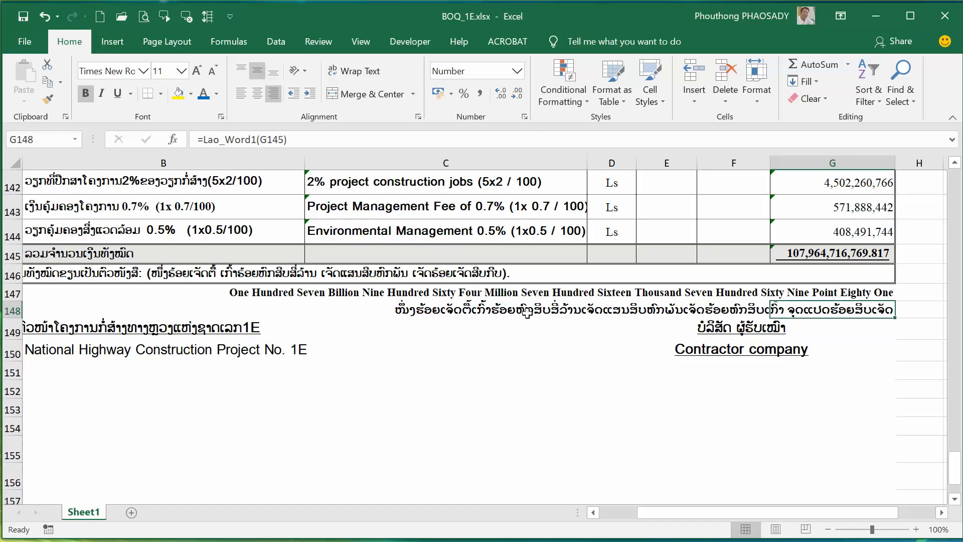
click(613, 356)
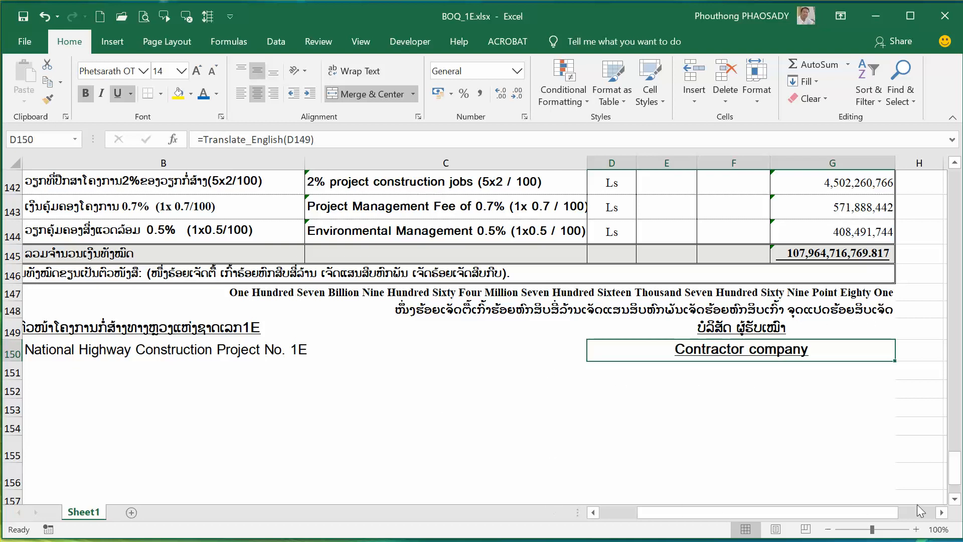
click(941, 512)
scroll(827, 337, up, 2)
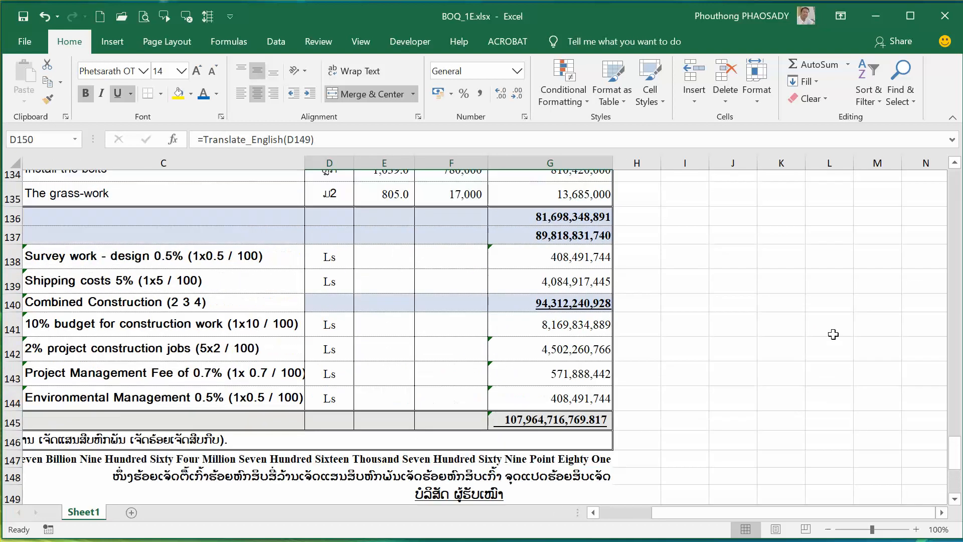
scroll(827, 336, up, 2)
scroll(830, 336, down, 2)
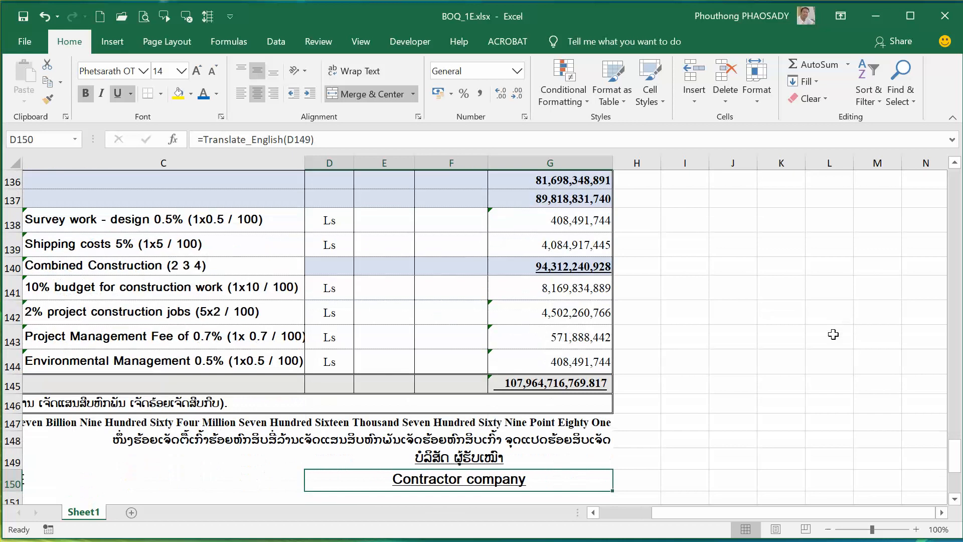
drag(713, 510, 697, 511)
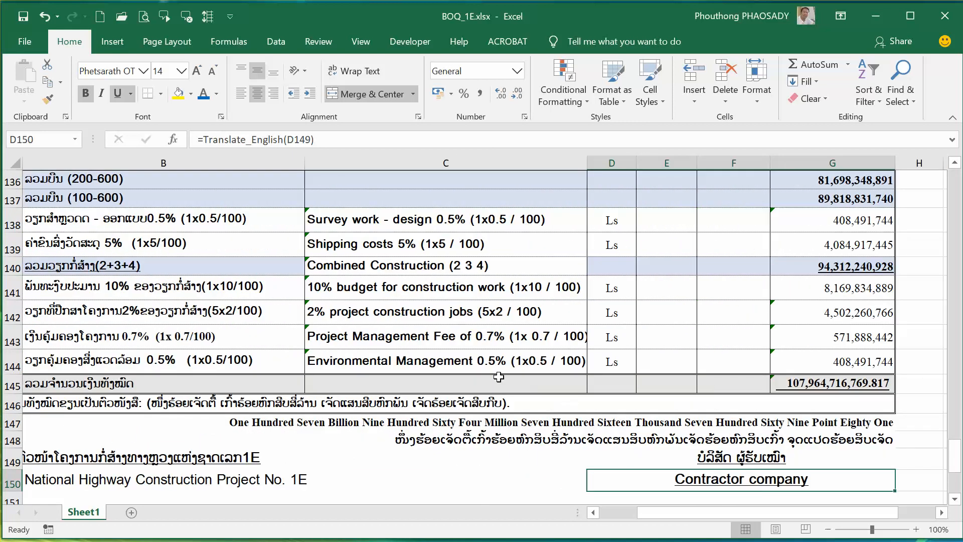
scroll(498, 377, down, 1)
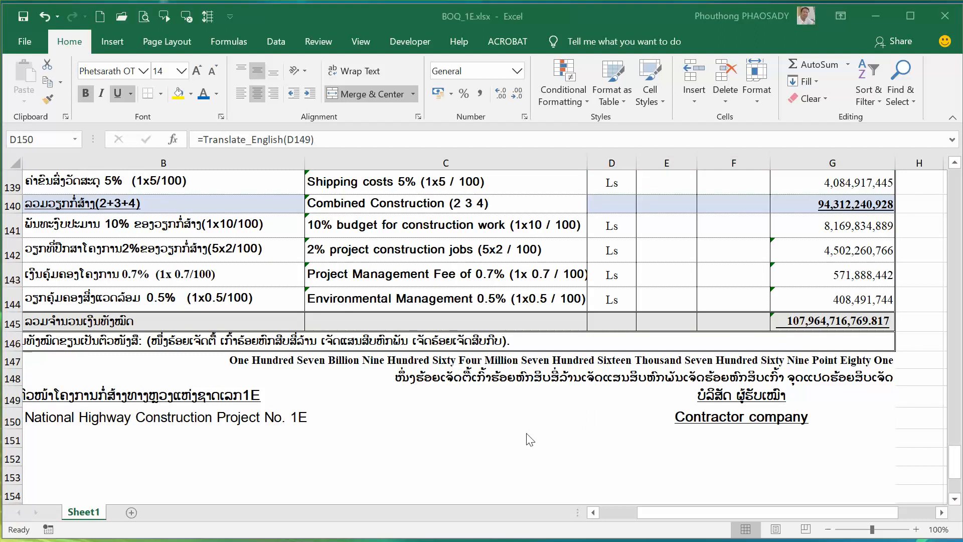
scroll(458, 456, down, 1)
scroll(458, 456, up, 1)
Step: Minimize the BOQ_1E workbook to return to the title sheet in Book1 and select cell J9 below the plug-in title
click(877, 16)
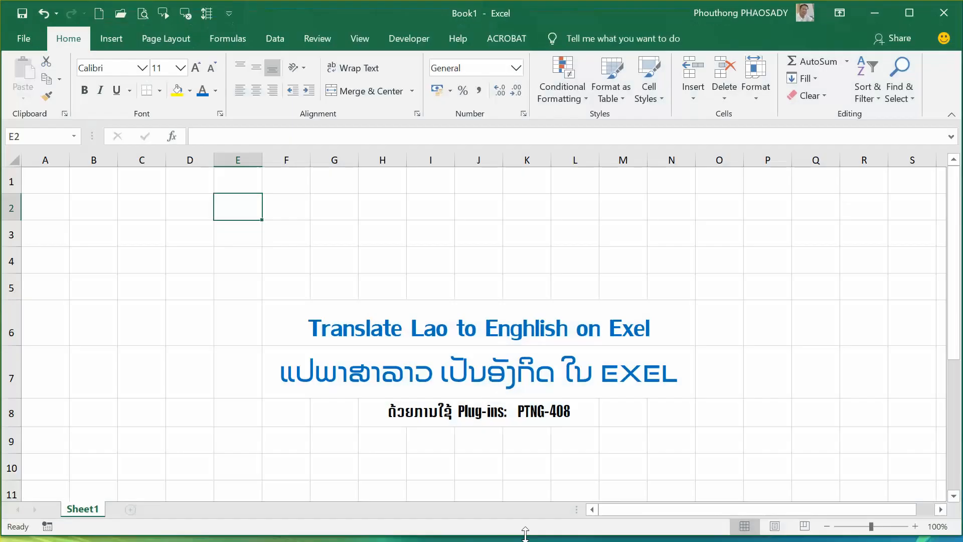
click(541, 414)
click(489, 445)
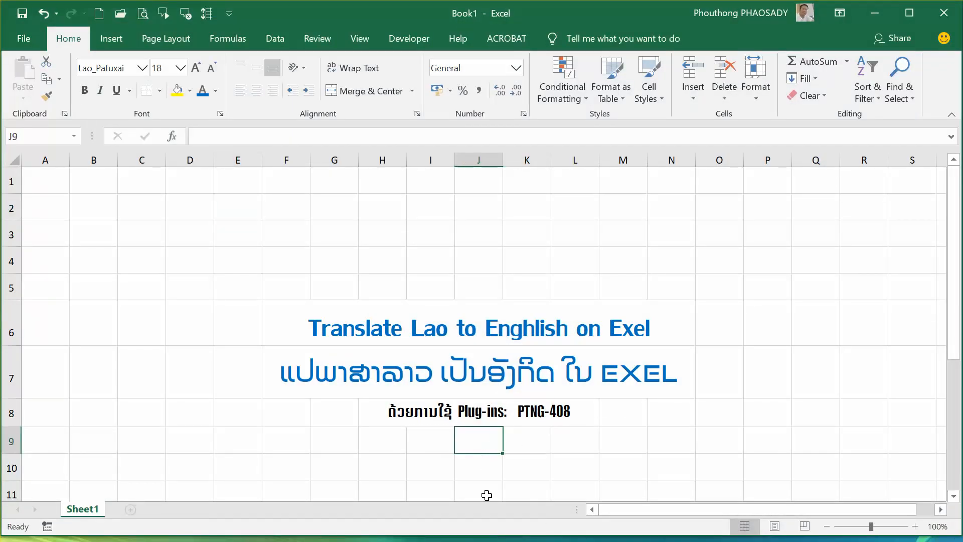